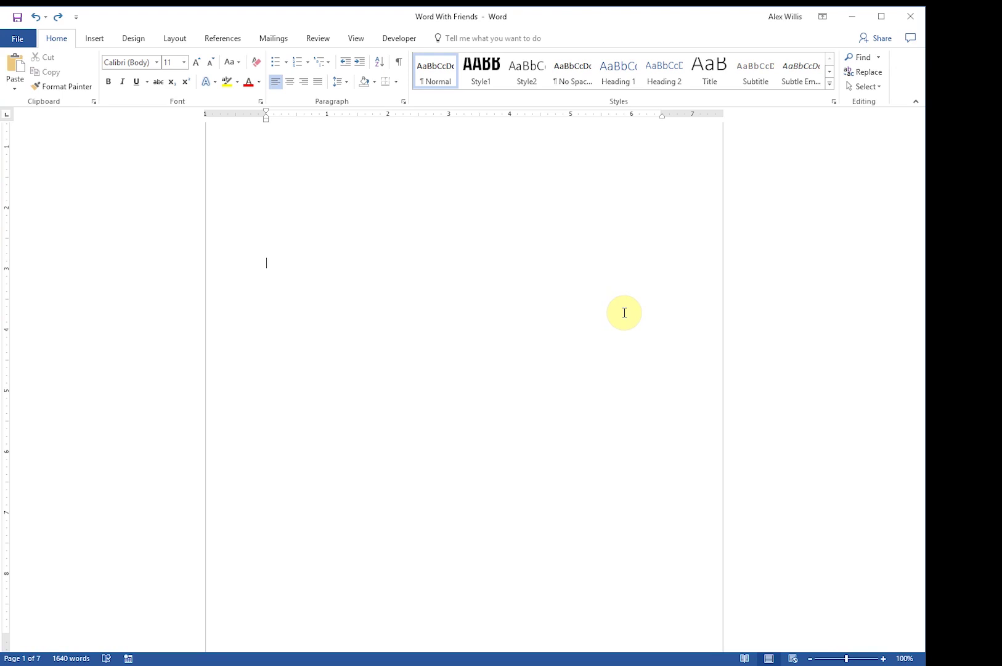
# Step: Look through the start of the document, from the blank cover page to the Montreal section on the second page
pyautogui.scroll(-5, 600, 401)
pyautogui.scroll(-6, 600, 401)
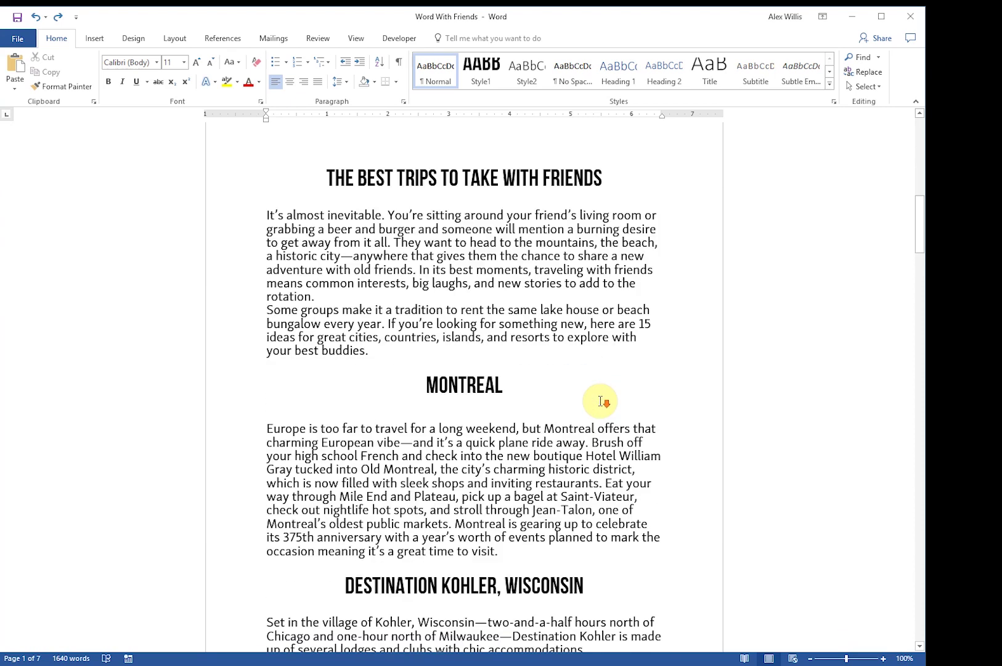
pyautogui.scroll(-2, 601, 401)
pyautogui.scroll(6, 601, 401)
pyautogui.scroll(-4, 601, 400)
pyautogui.scroll(1, 599, 400)
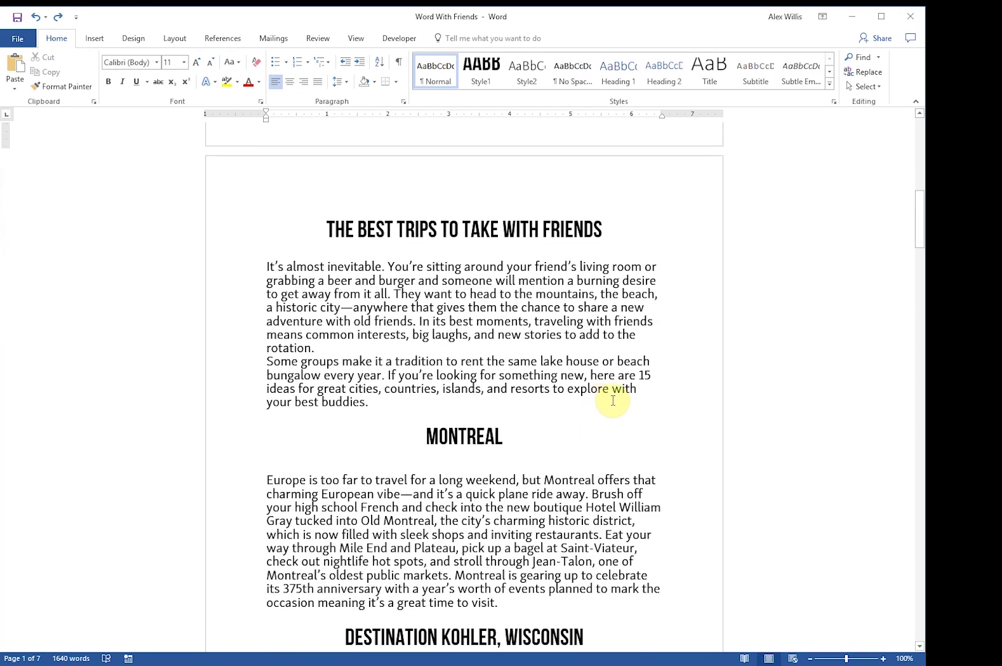
pyautogui.scroll(10, 613, 401)
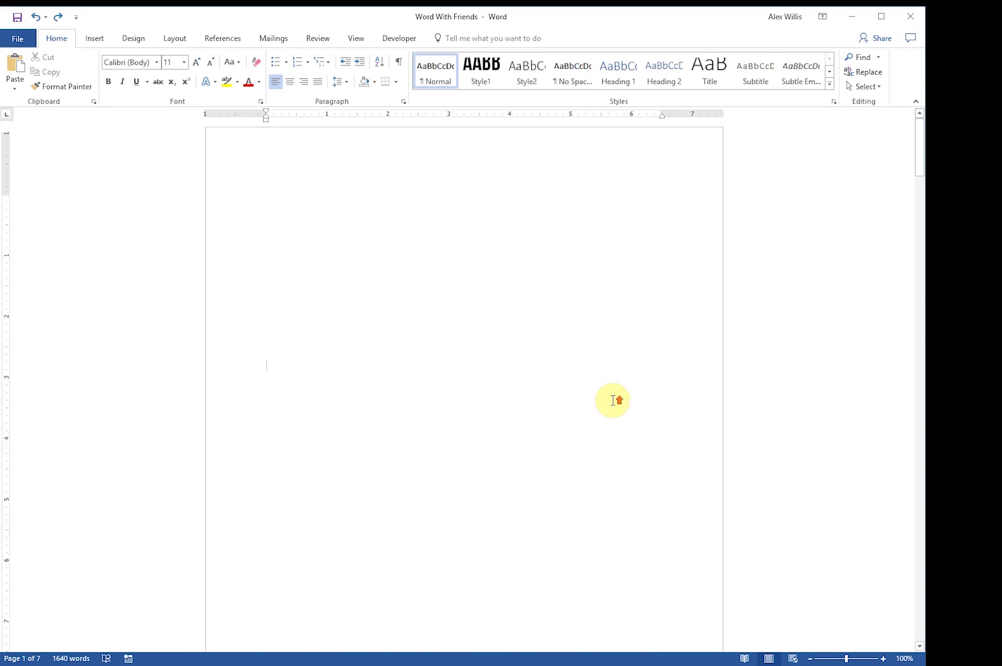
pyautogui.scroll(-2, 613, 400)
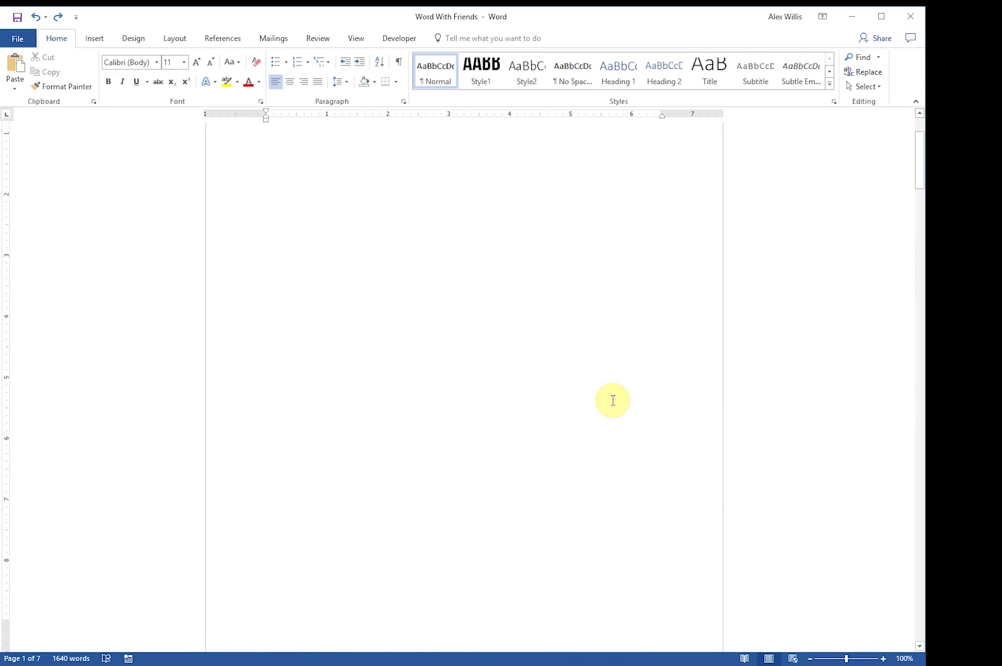
pyautogui.scroll(2, 611, 410)
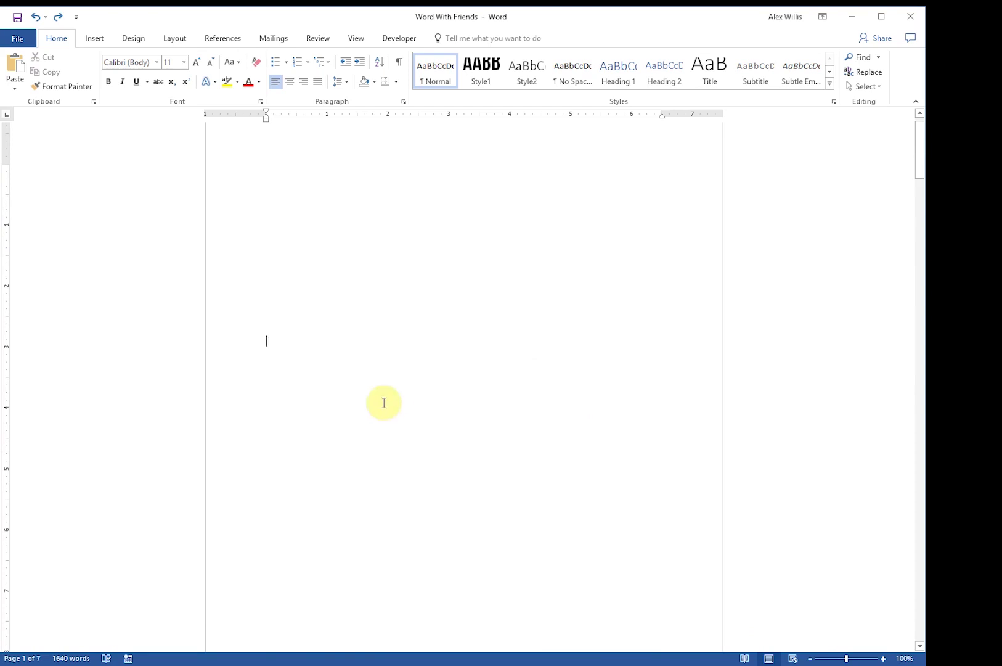
# Step: Insert the Word With Friends picture from the Pictures folder onto the blank cover page
pyautogui.click(95, 38)
pyautogui.click(116, 77)
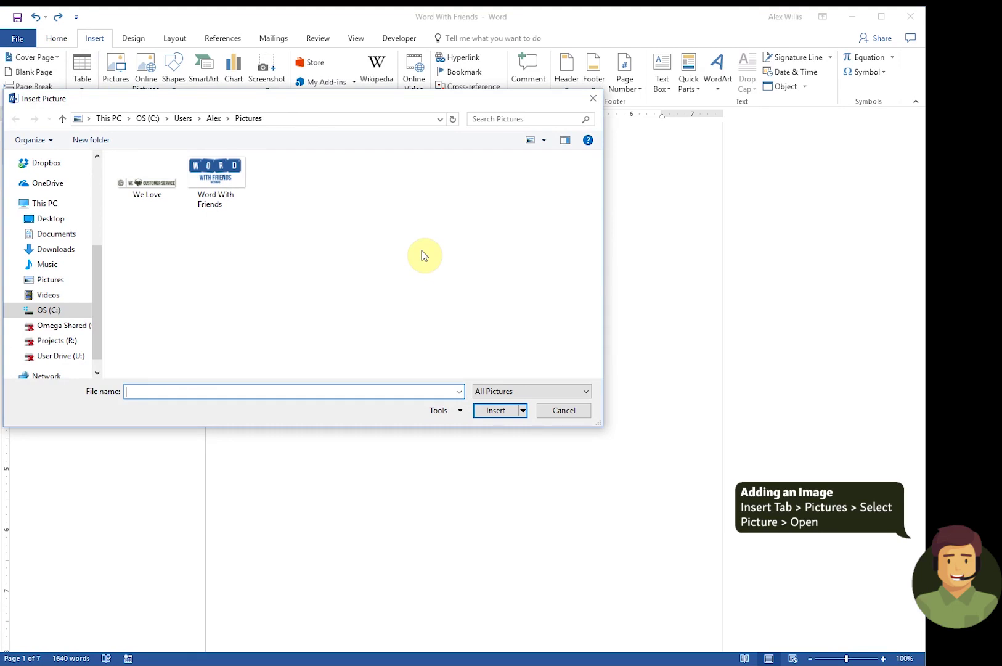
pyautogui.click(222, 177)
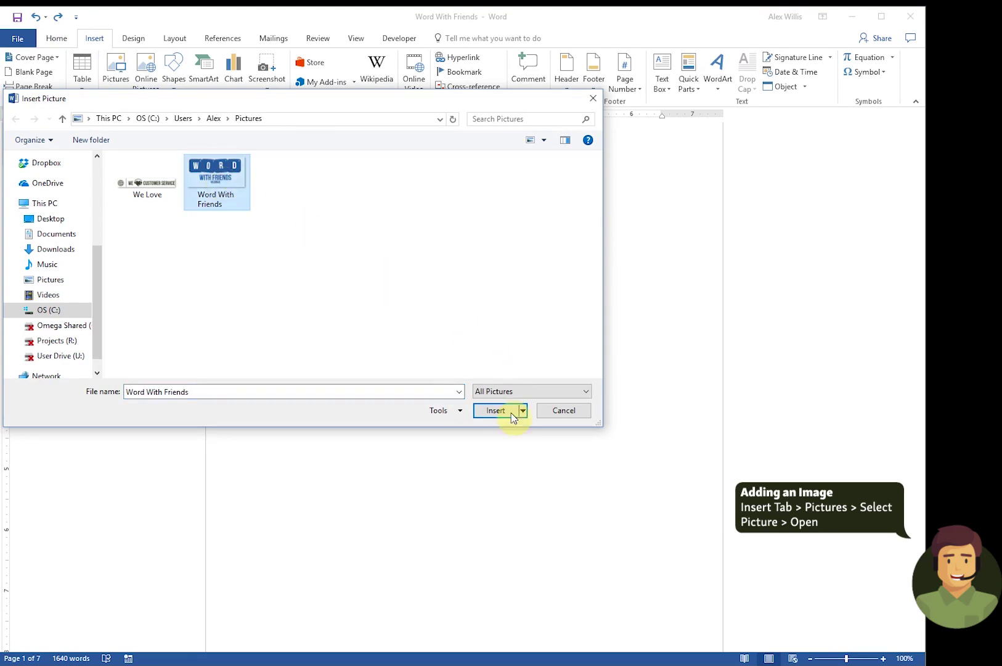
pyautogui.click(492, 411)
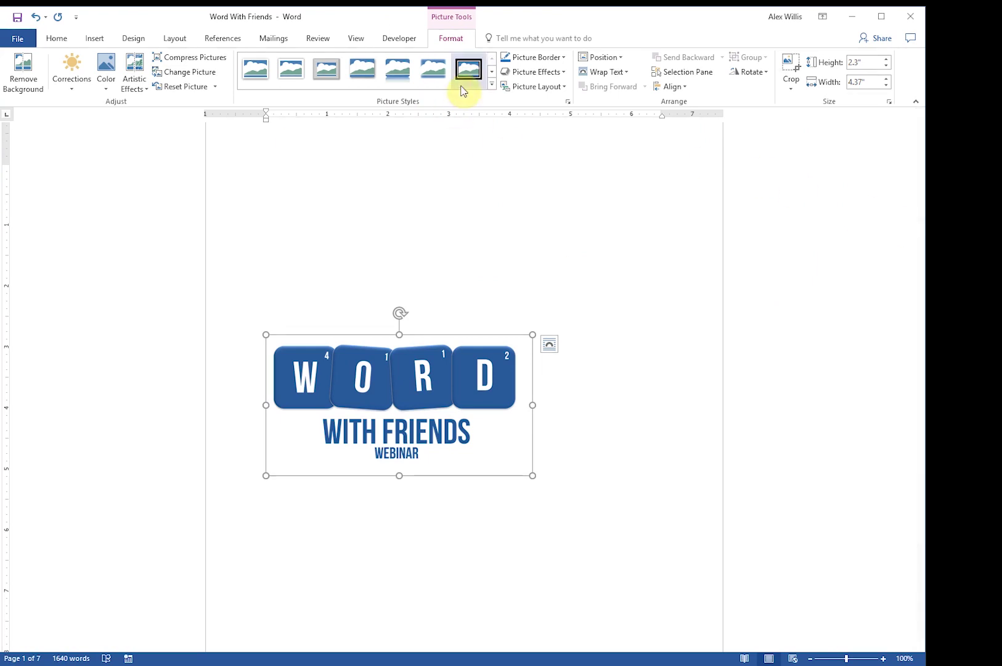
# Step: Give the inserted logo the beveled rectangle picture style and a woven, canvas-like texture artistic effect
pyautogui.click(492, 85)
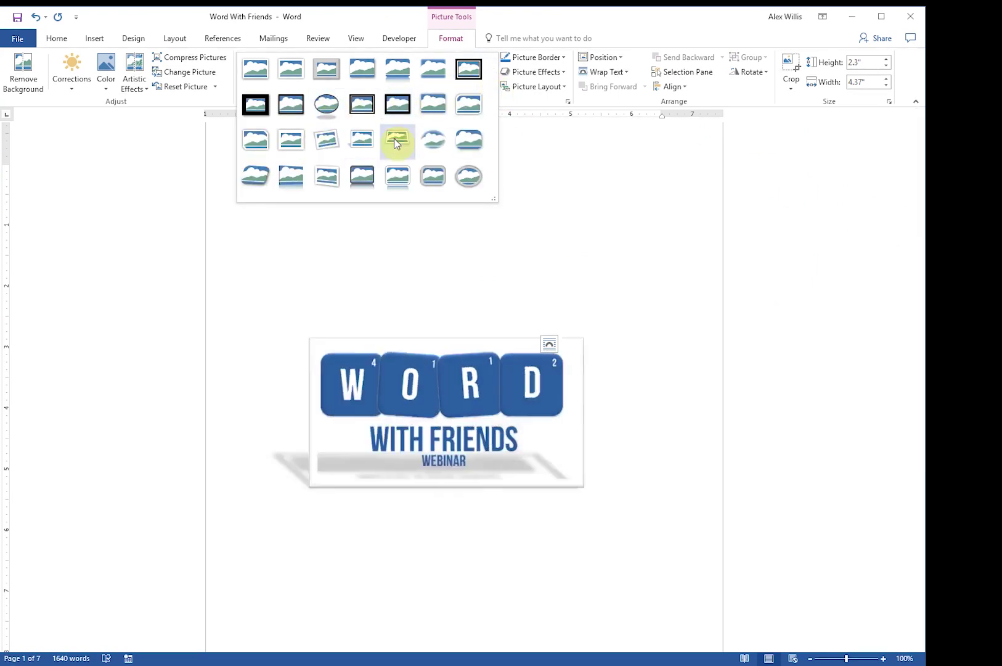
pyautogui.click(469, 144)
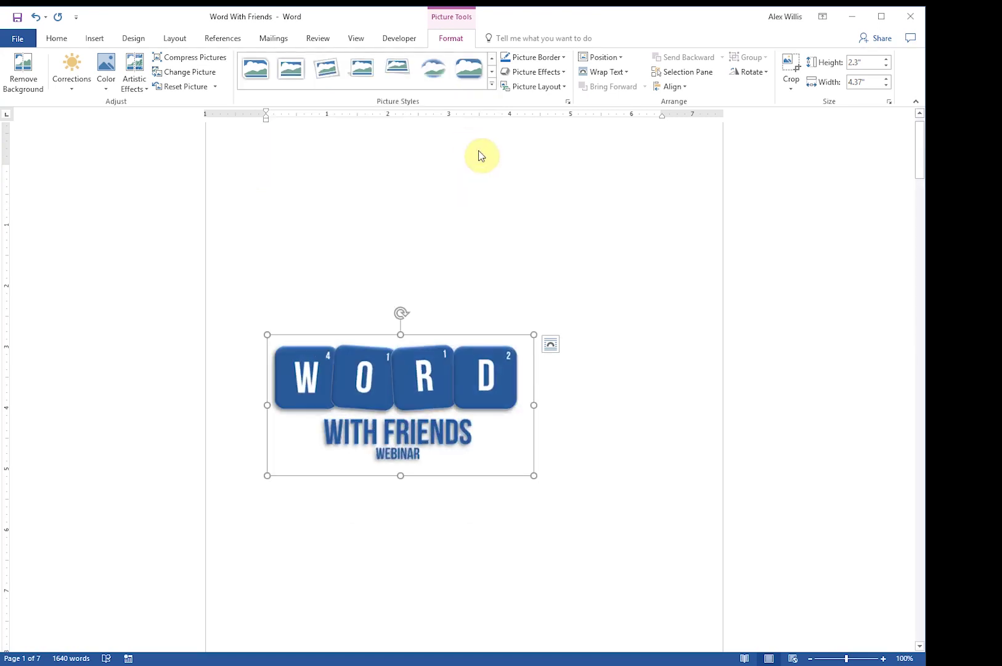
pyautogui.click(73, 87)
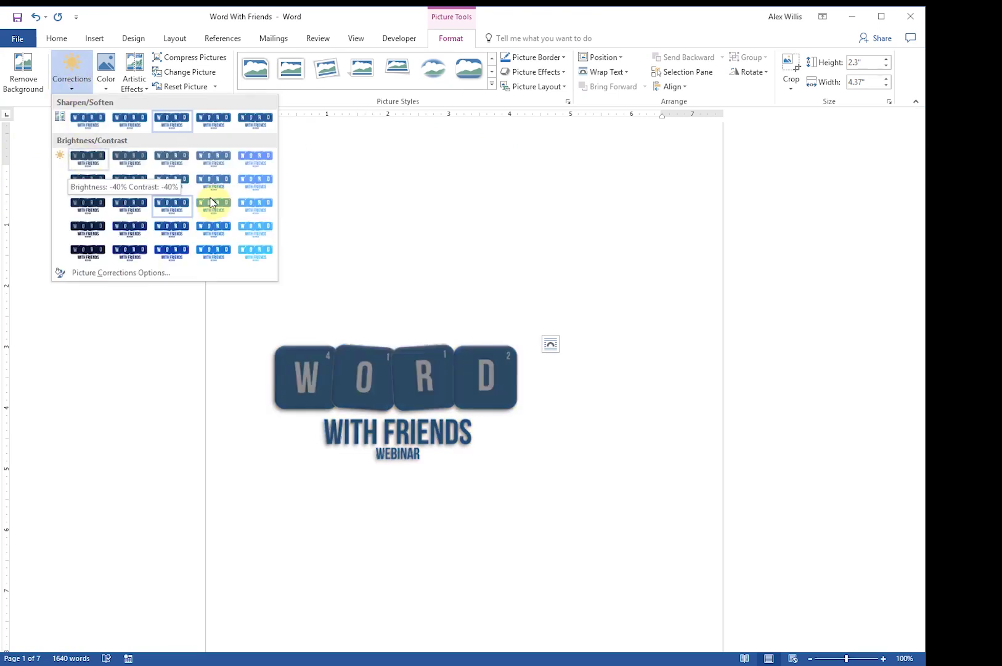
pyautogui.click(107, 87)
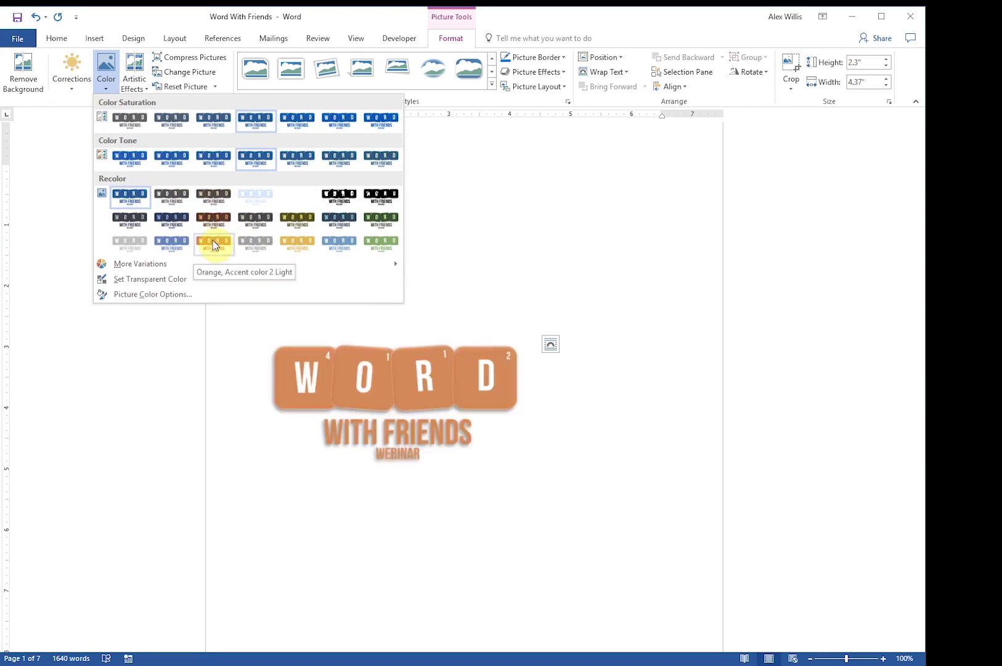
pyautogui.click(140, 86)
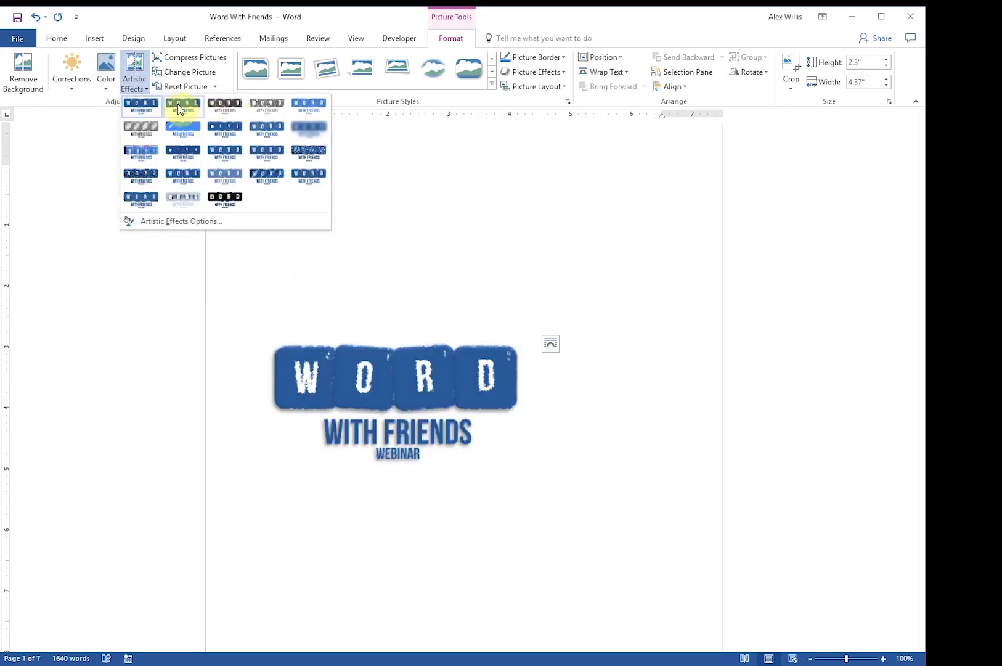
pyautogui.click(183, 175)
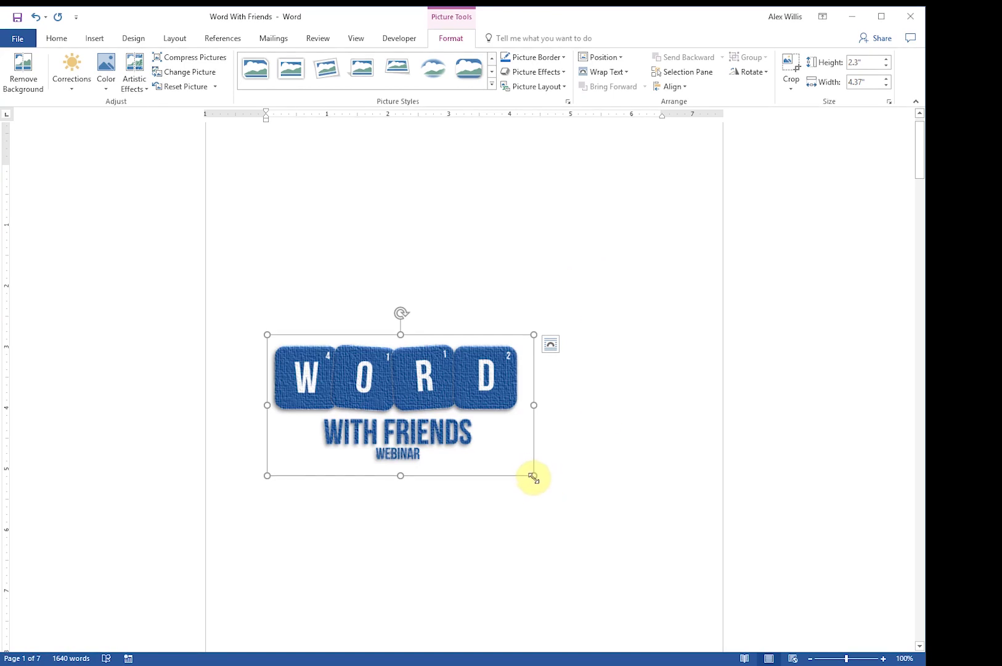
# Step: Enlarge the logo proportionally to about 3.4" high by 6.44" wide and try to move it within the page
pyautogui.moveTo(534, 475); pyautogui.dragTo(600, 541)
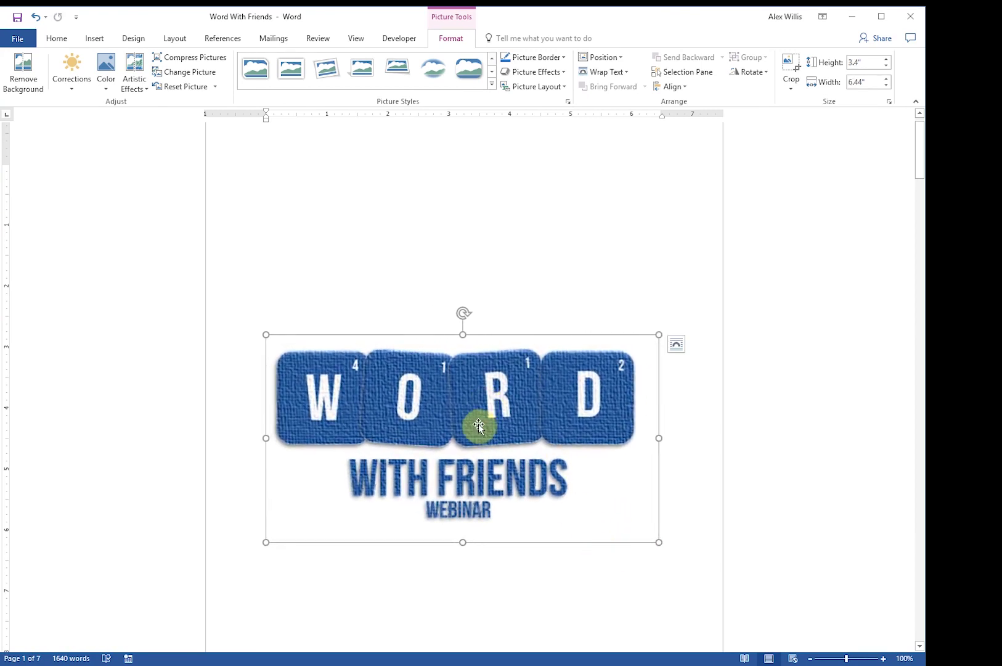
pyautogui.moveTo(475, 422); pyautogui.dragTo(413, 405)
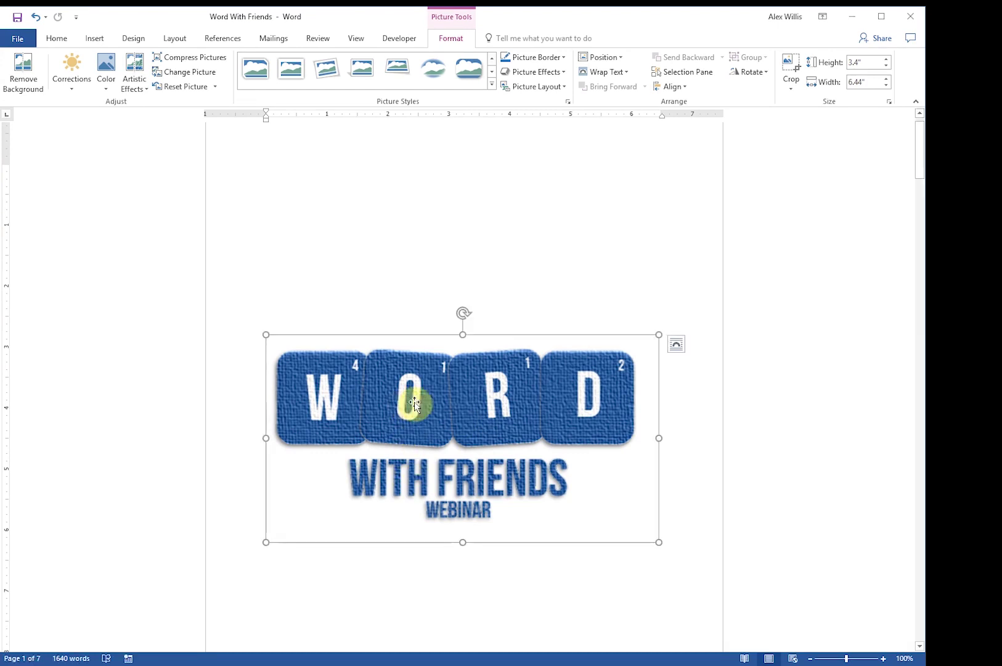
# Step: Set the logo's text wrapping to Behind Text so it can be positioned freely
pyautogui.click(677, 345)
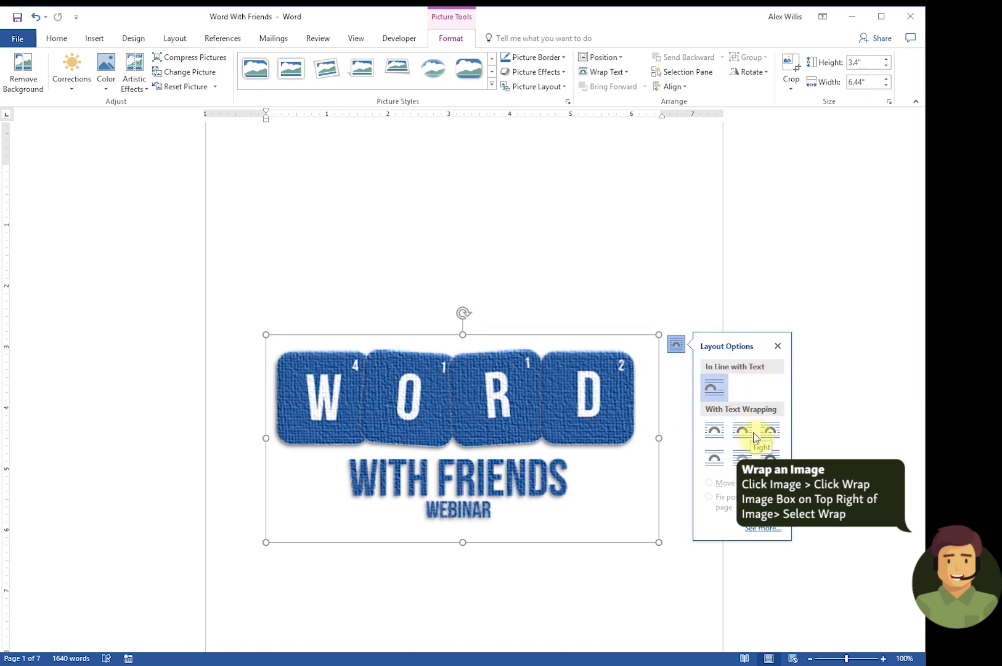
pyautogui.click(742, 456)
pyautogui.click(741, 457)
# Step: Move the logo to the horizontal middle of the cover page, its frame starting about 3.6 inches below the top margin, and deselect it
pyautogui.moveTo(497, 439); pyautogui.dragTo(522, 446)
pyautogui.moveTo(482, 387); pyautogui.dragTo(483, 475)
pyautogui.moveTo(507, 156); pyautogui.dragTo(551, 215)
pyautogui.scroll(5, 550, 215)
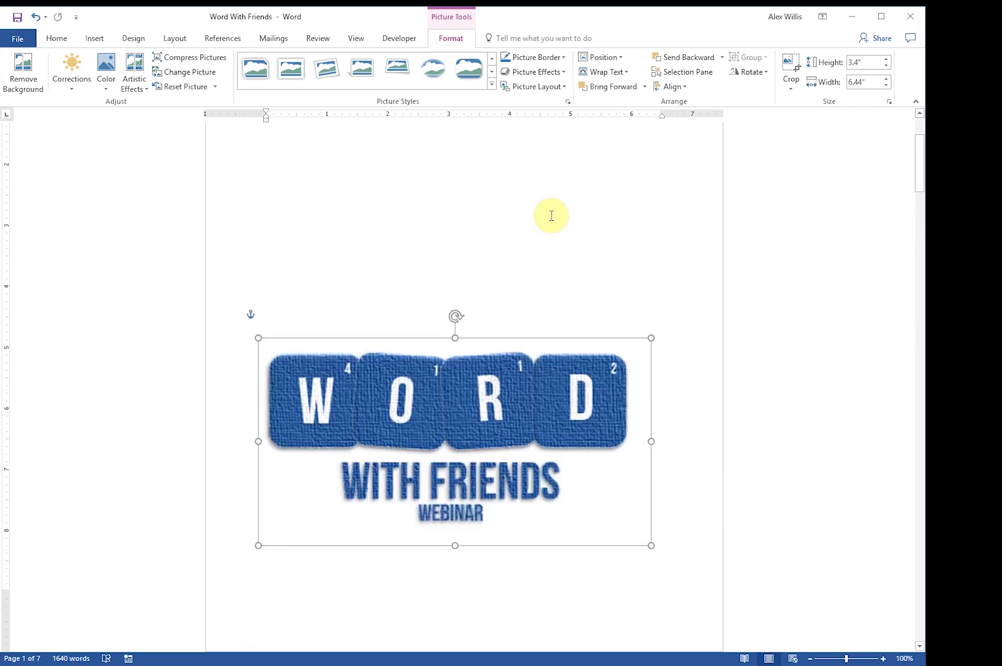
pyautogui.moveTo(479, 386); pyautogui.dragTo(455, 330)
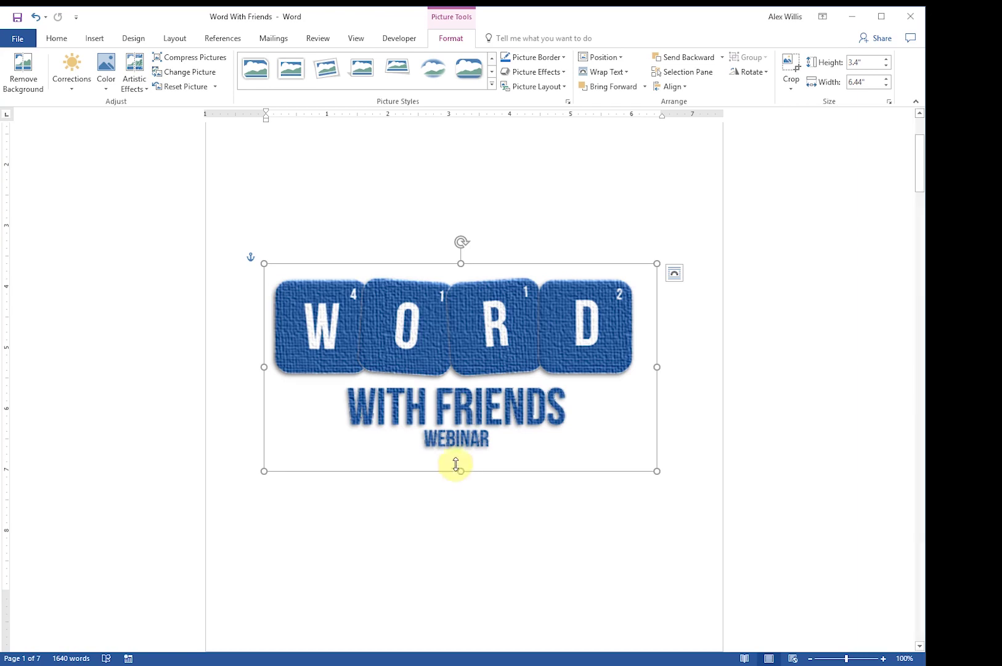
pyautogui.click(325, 201)
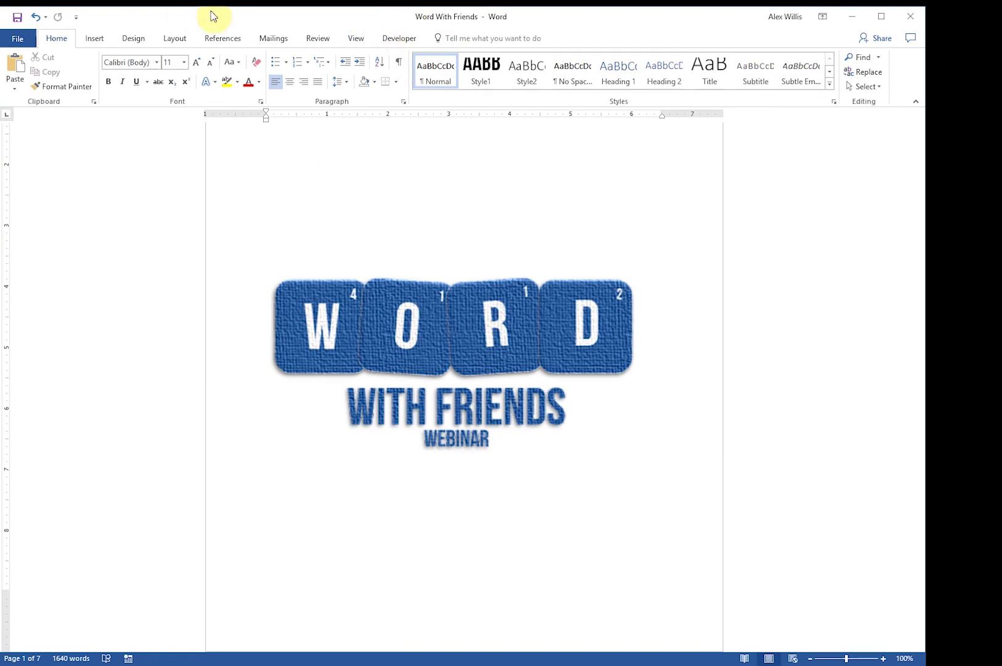
# Step: Zoom the document in to 120% and back out to 50% to view several pages together
pyautogui.click(358, 36)
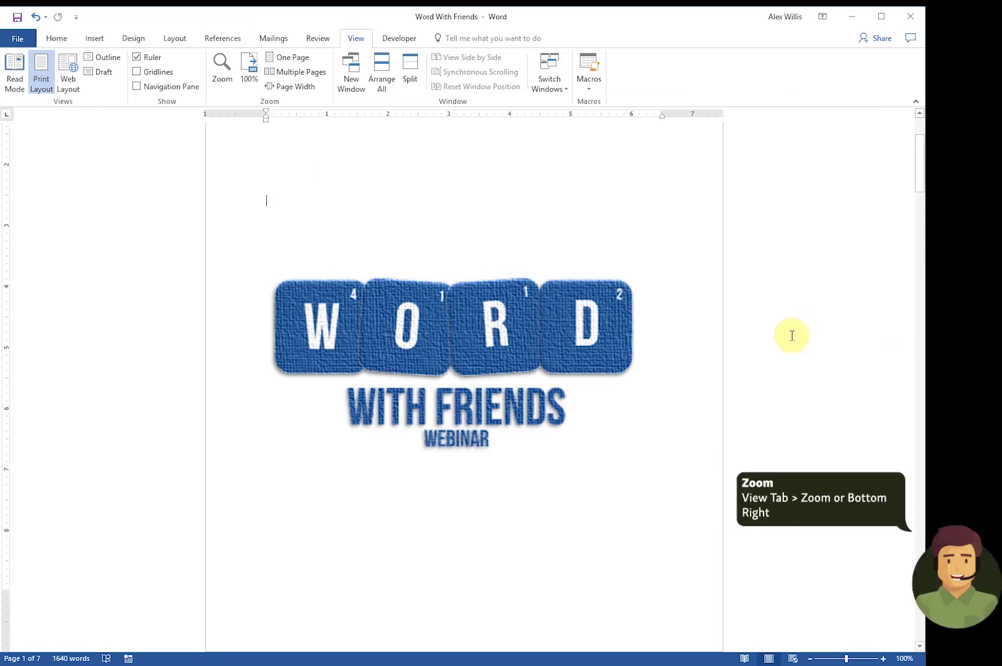
pyautogui.click(883, 659)
pyautogui.click(884, 658)
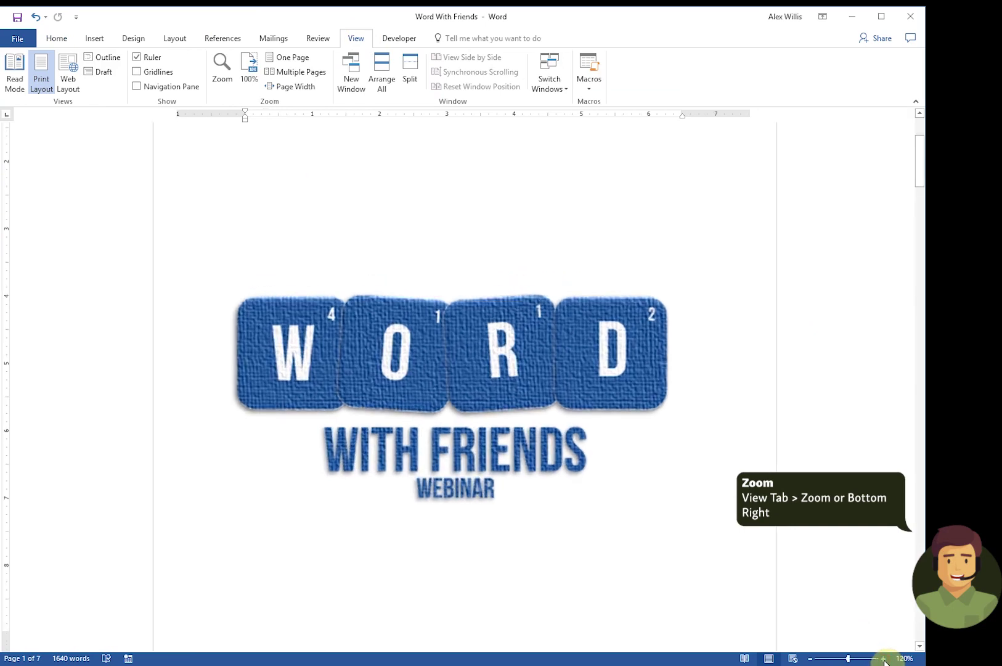
pyautogui.click(811, 658)
pyautogui.click(811, 658)
pyautogui.click(811, 659)
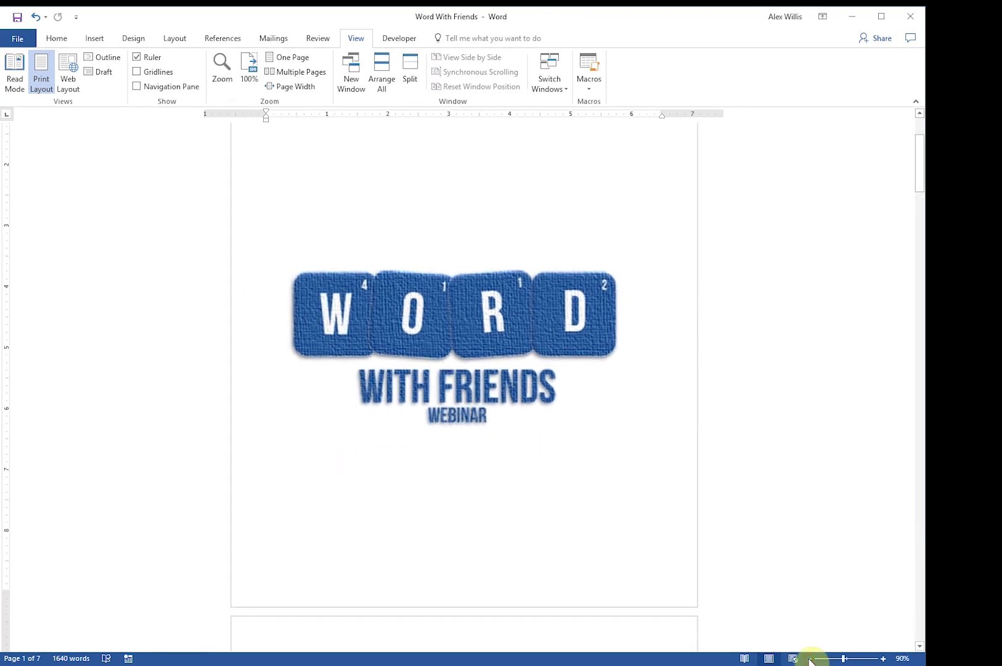
pyautogui.click(811, 658)
pyautogui.click(812, 659)
pyautogui.click(811, 658)
pyautogui.click(811, 658)
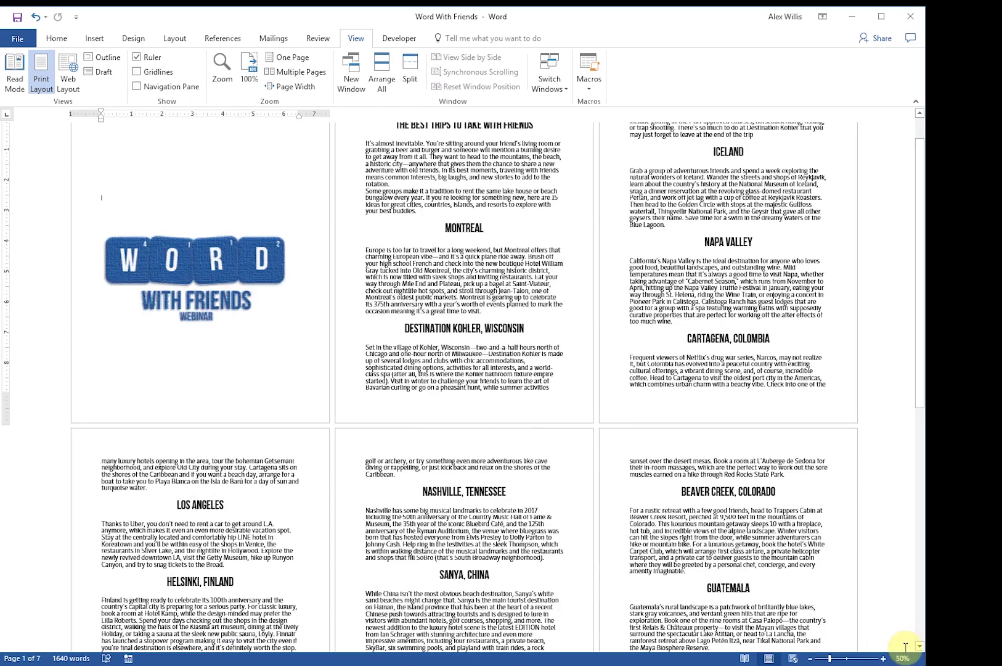
# Step: Bring the document's zoom back to 100%
pyautogui.click(883, 659)
pyautogui.click(883, 658)
pyautogui.click(883, 658)
pyautogui.click(882, 659)
pyautogui.click(882, 658)
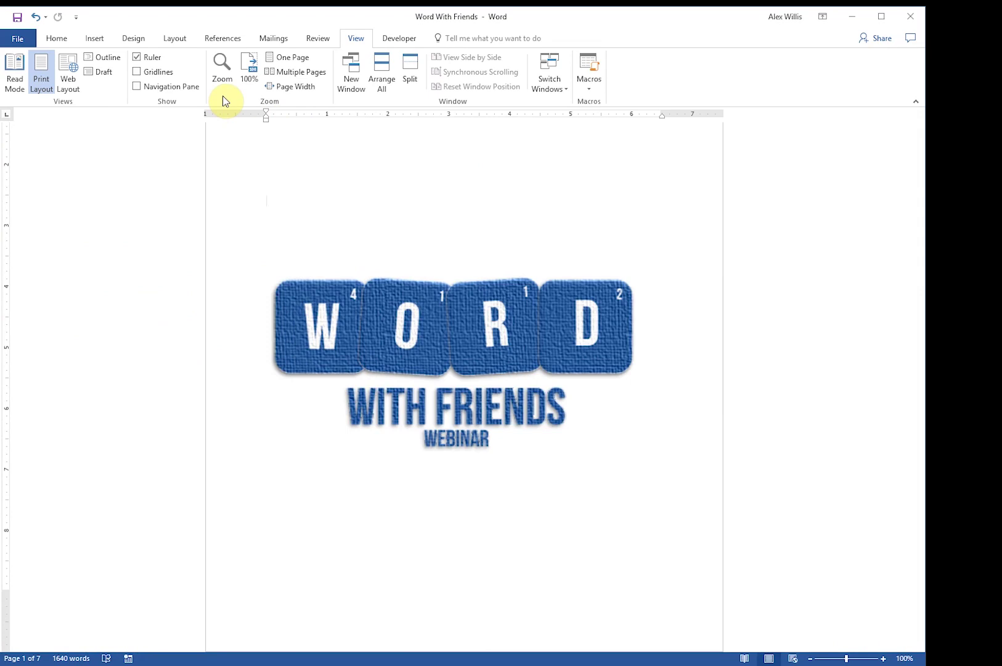
pyautogui.click(884, 658)
pyautogui.click(810, 658)
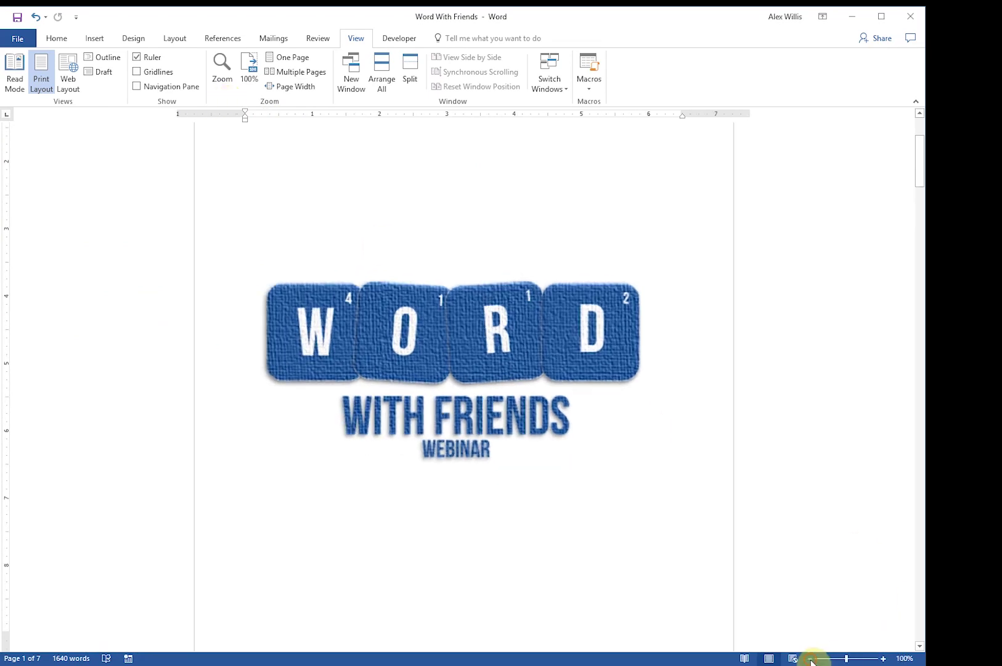
# Step: View the document with the Many pages zoom and return to 100% at the Sanya, China section on page 5
pyautogui.click(223, 73)
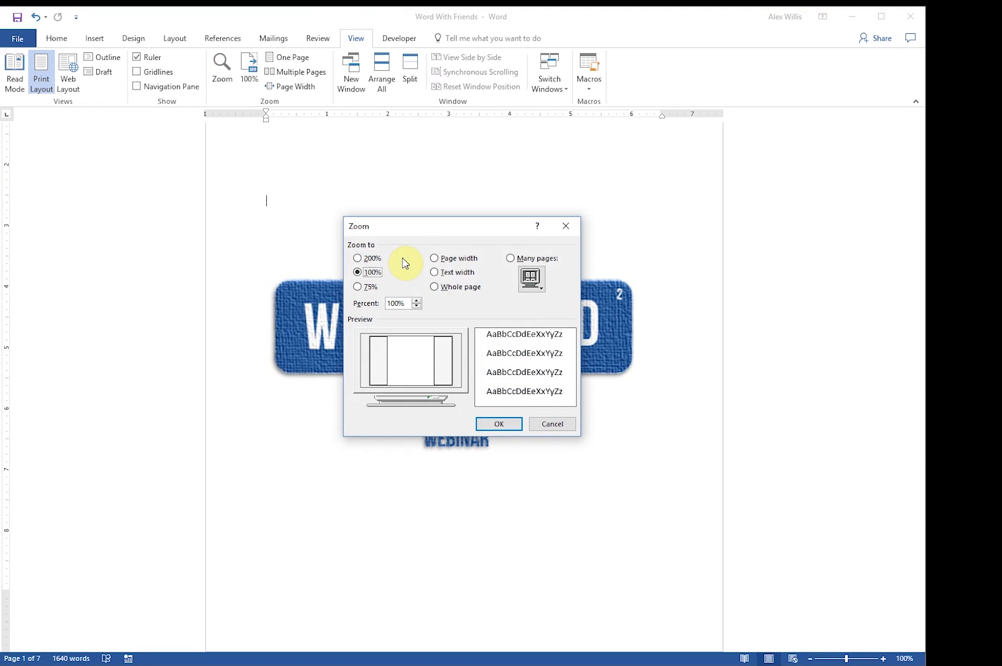
pyautogui.click(509, 259)
pyautogui.click(509, 424)
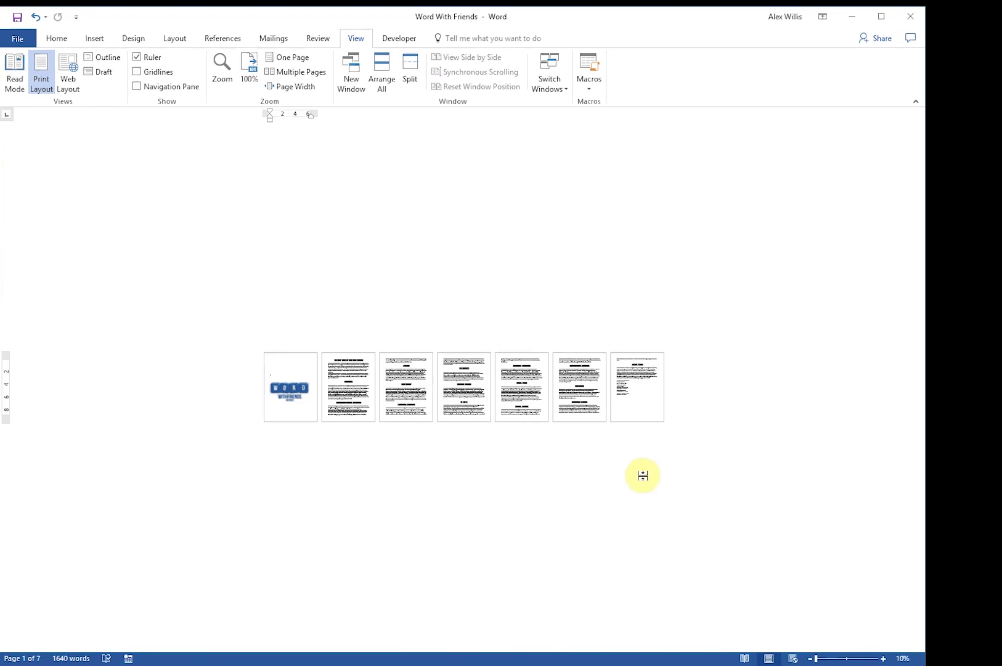
pyautogui.click(525, 396)
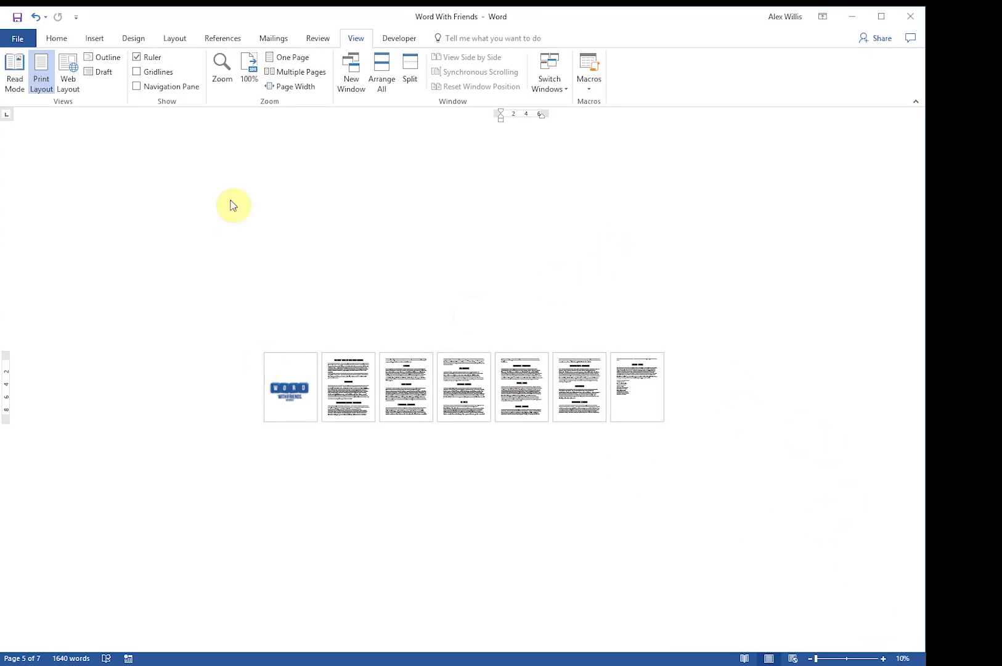
pyautogui.click(246, 73)
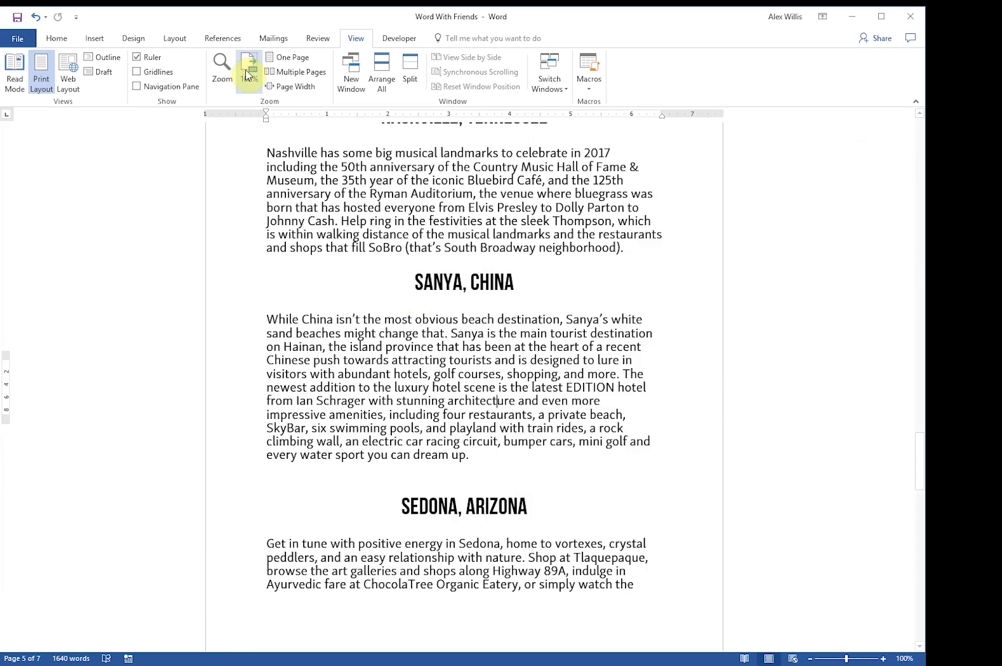
# Step: Go back to The Best Trips To Take With Friends on page 2 and split the window into two panes
pyautogui.scroll(-3, 684, 449)
pyautogui.scroll(7, 684, 447)
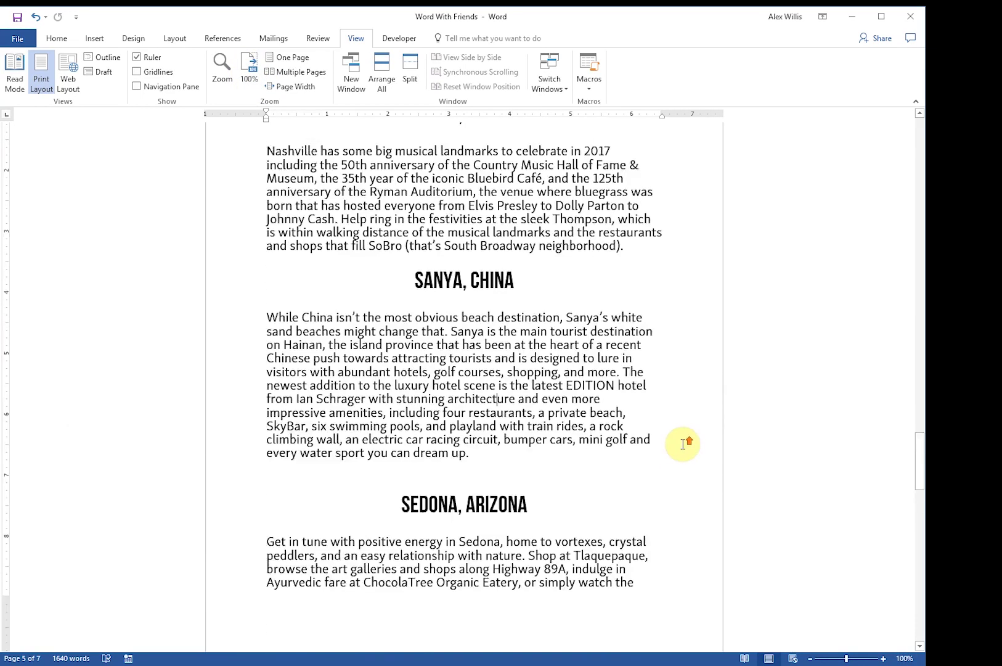
pyautogui.scroll(3, 683, 444)
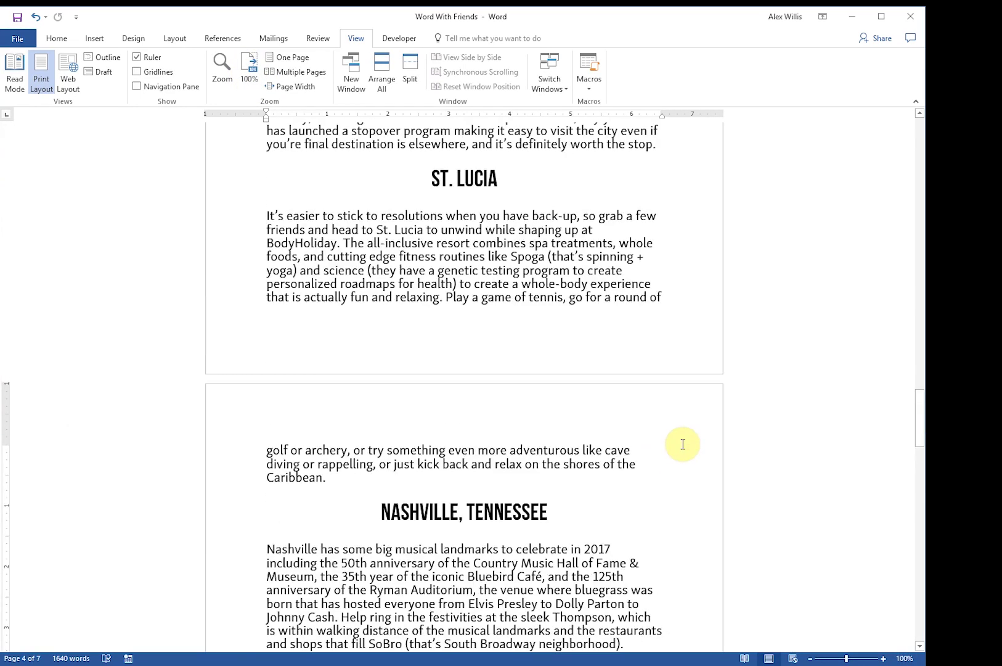
pyautogui.scroll(1, 524, 209)
pyautogui.scroll(9, 521, 215)
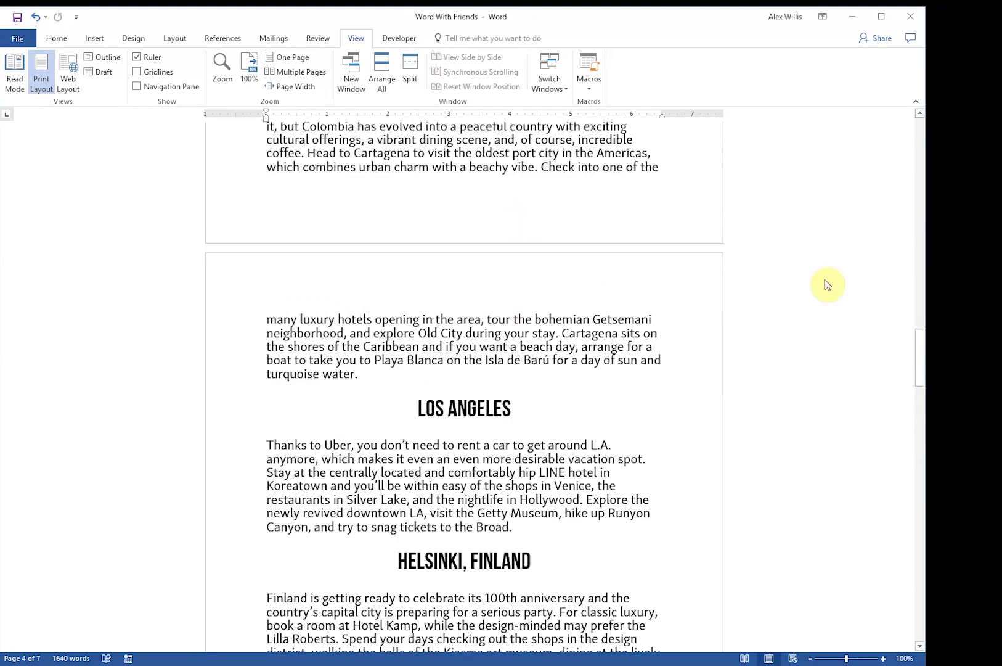
pyautogui.moveTo(923, 353); pyautogui.dragTo(905, 231)
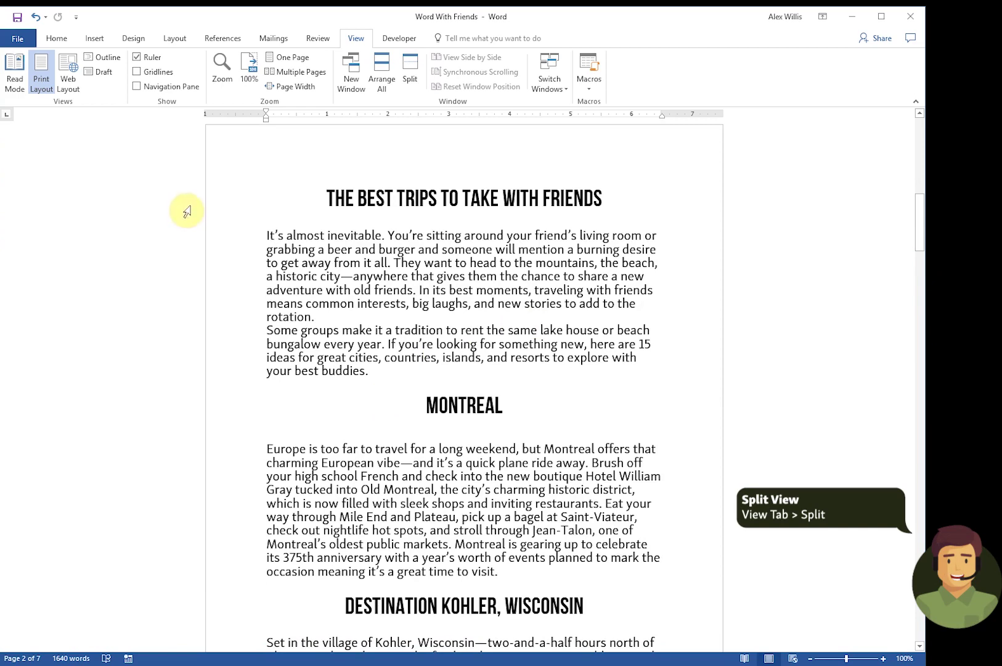
pyautogui.click(411, 69)
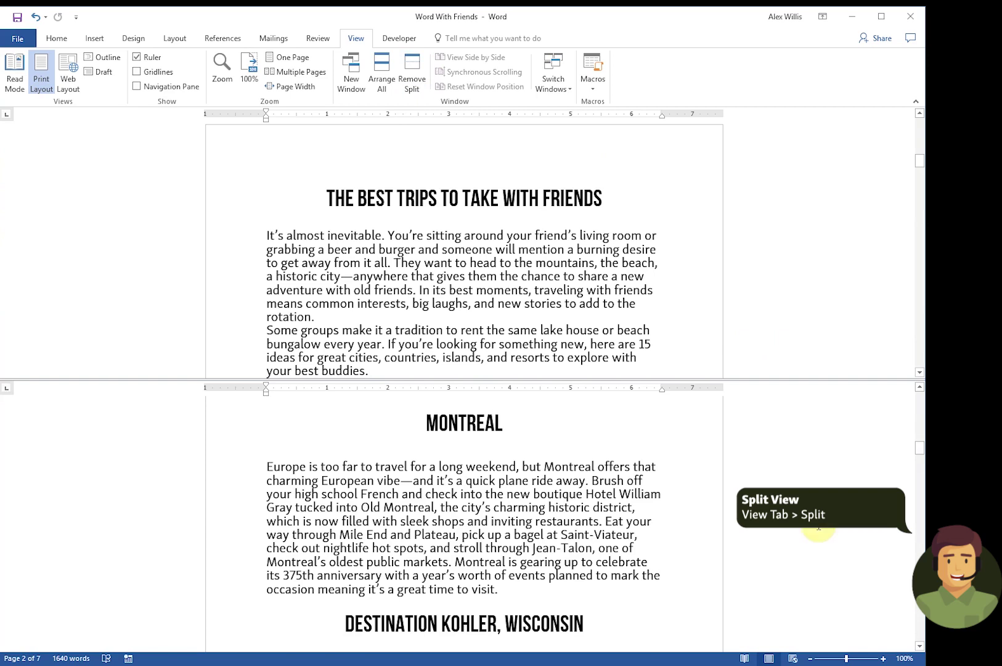
# Step: Browse the two panes independently, keeping The Best Trips To Take With Friends in one and reaching the country vote list on page 7 in the other
pyautogui.scroll(1, 818, 534)
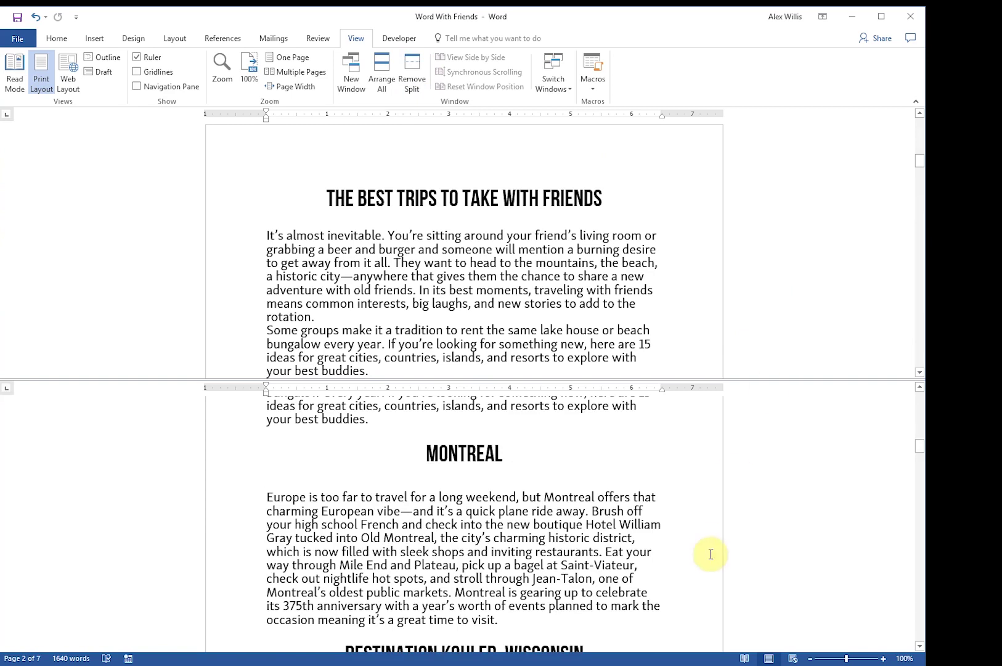
pyautogui.scroll(4, 806, 267)
pyautogui.scroll(-12, 806, 267)
pyautogui.scroll(10, 805, 266)
pyautogui.scroll(4, 808, 266)
pyautogui.scroll(-7, 807, 266)
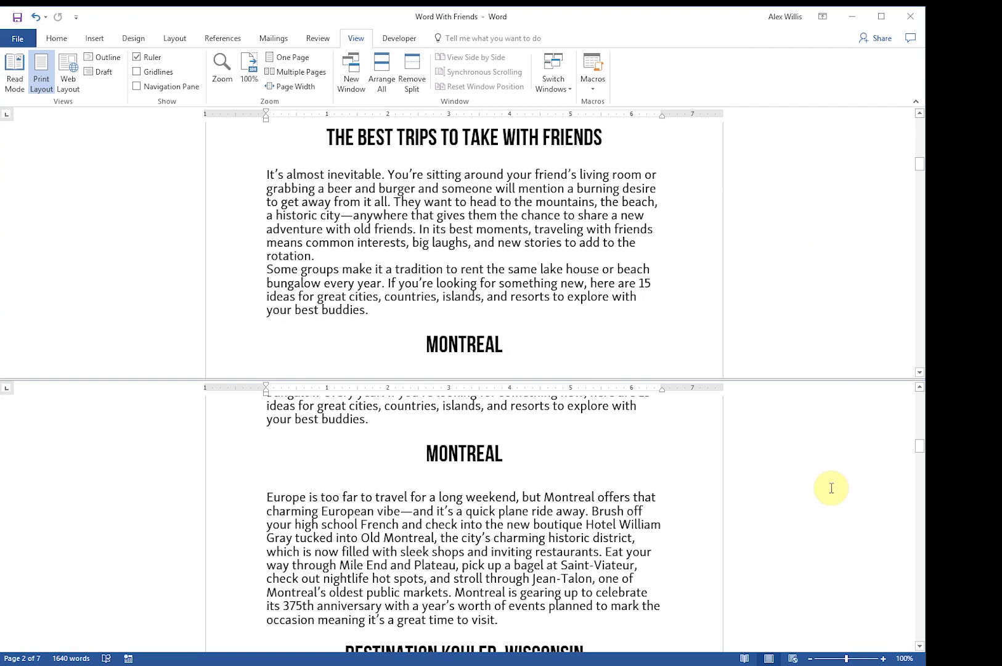
pyautogui.scroll(-20, 831, 488)
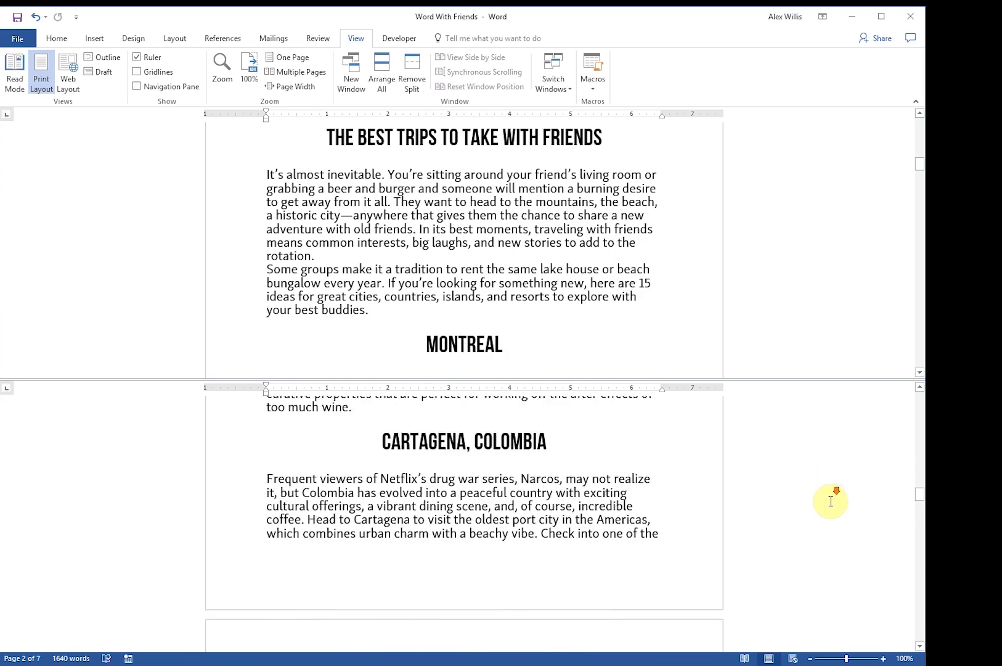
pyautogui.scroll(-20, 831, 501)
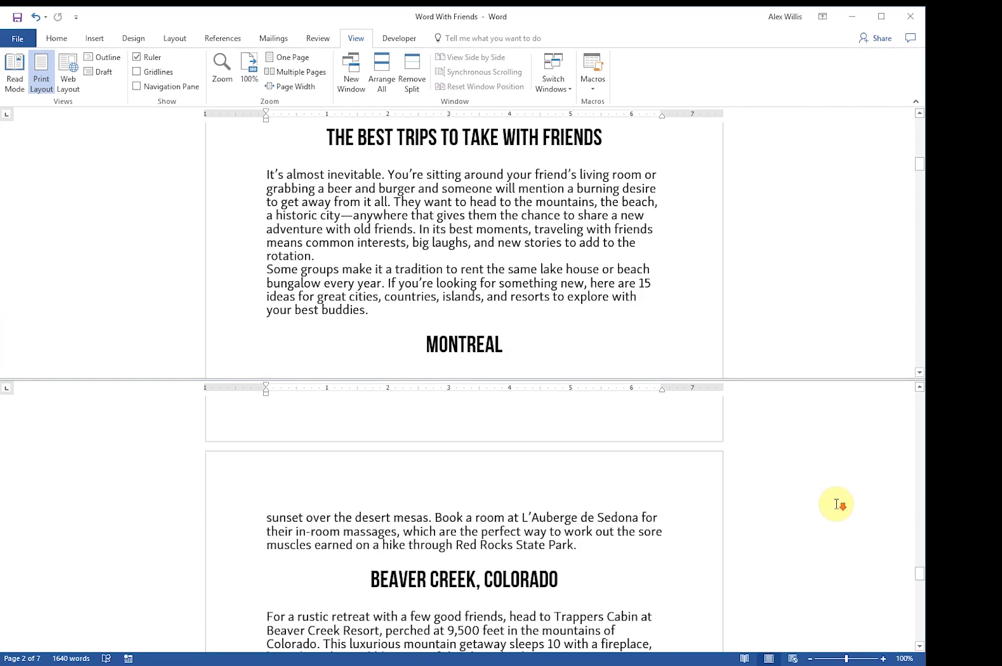
pyautogui.scroll(-20, 836, 504)
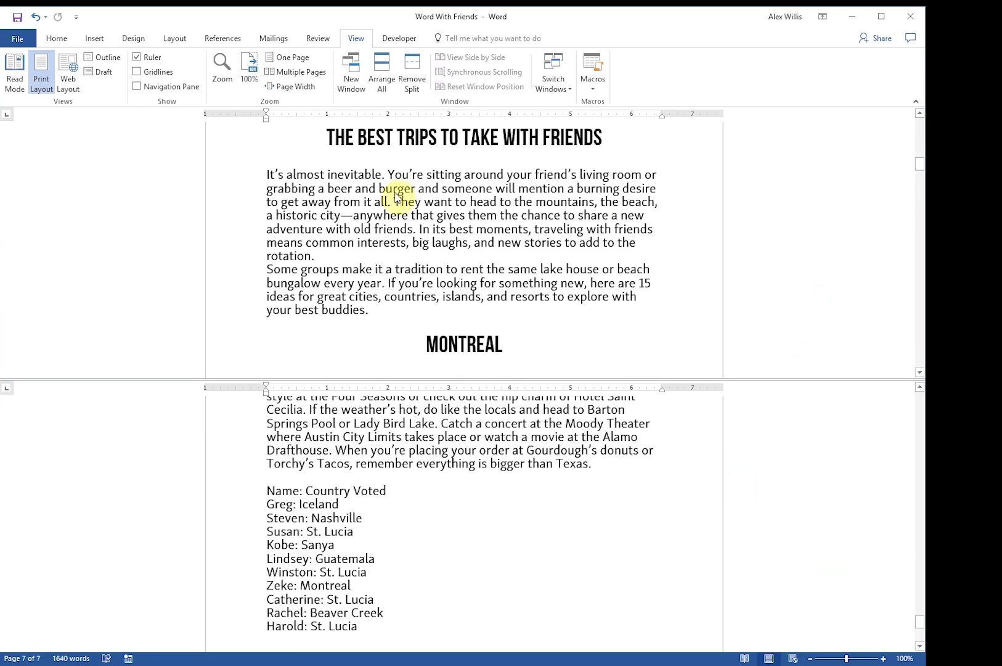
# Step: Remove the window split and return to the start of The Best Trips To Take With Friends section
pyautogui.click(412, 82)
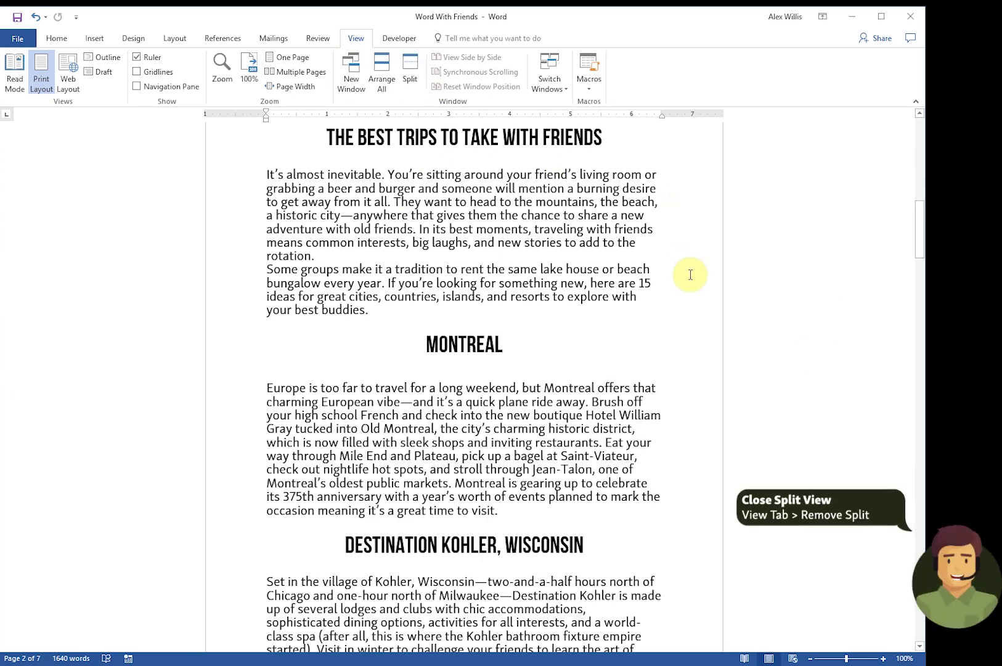
pyautogui.scroll(-2, 682, 389)
pyautogui.scroll(4, 654, 404)
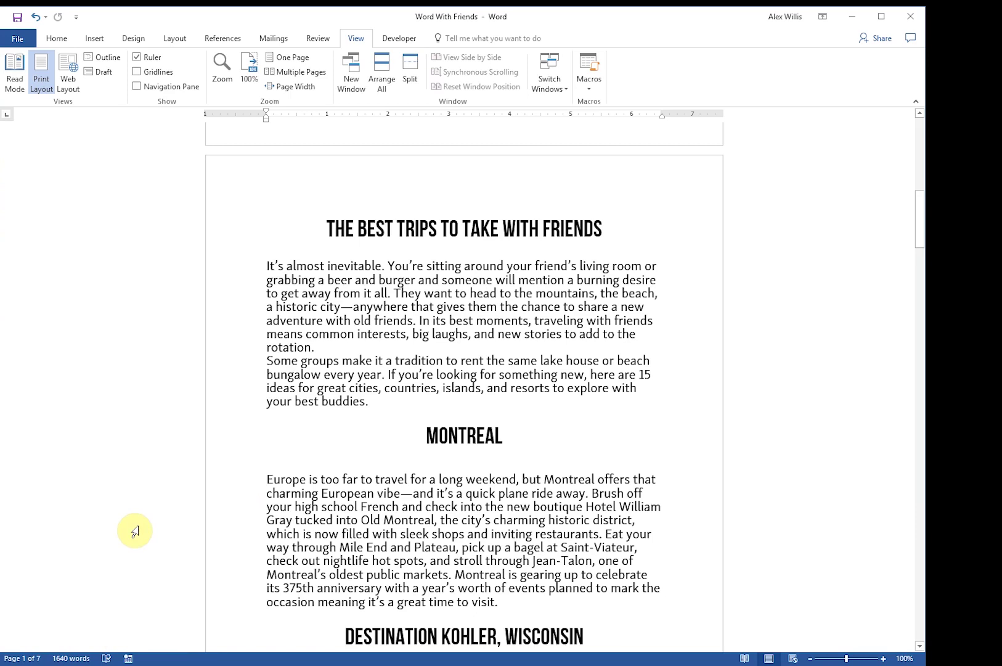
# Step: Check the word count statistics for the whole document and for the paragraph under the Montreal heading
pyautogui.click(79, 658)
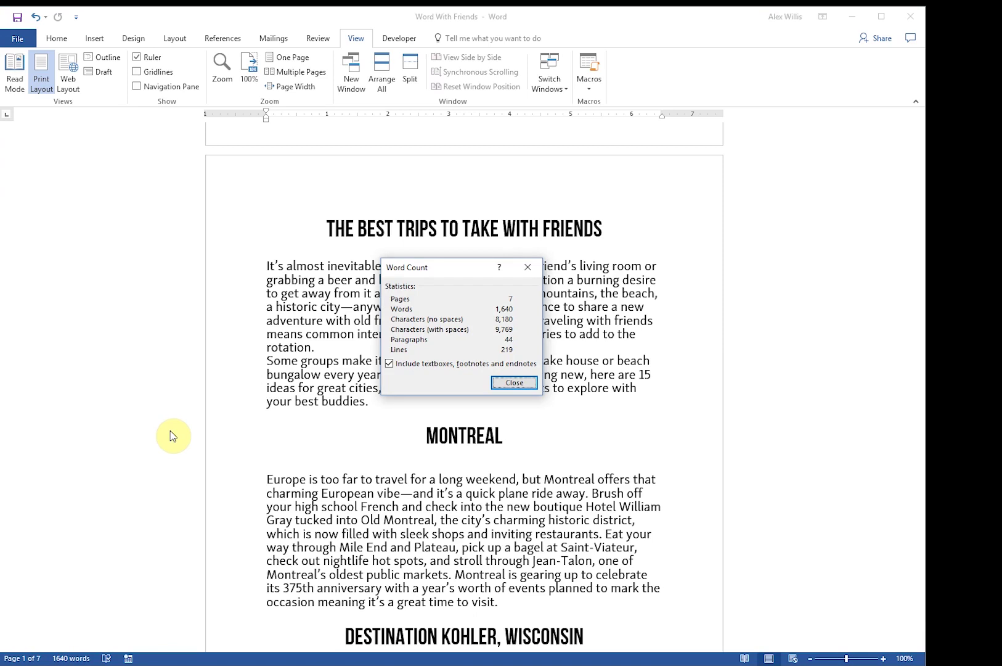
pyautogui.click(527, 268)
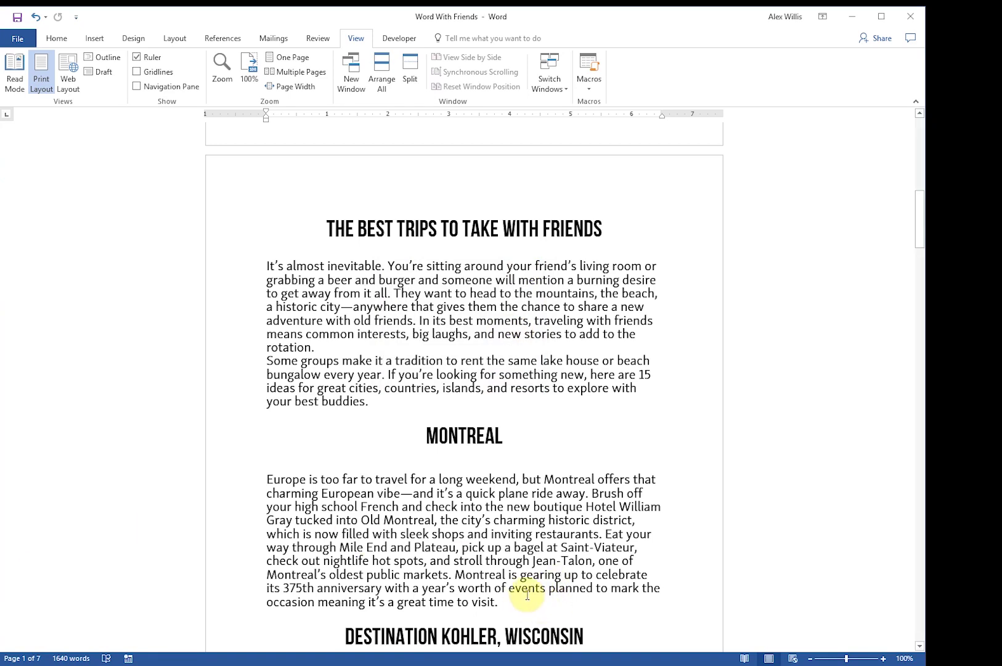
pyautogui.moveTo(510, 603); pyautogui.dragTo(265, 481)
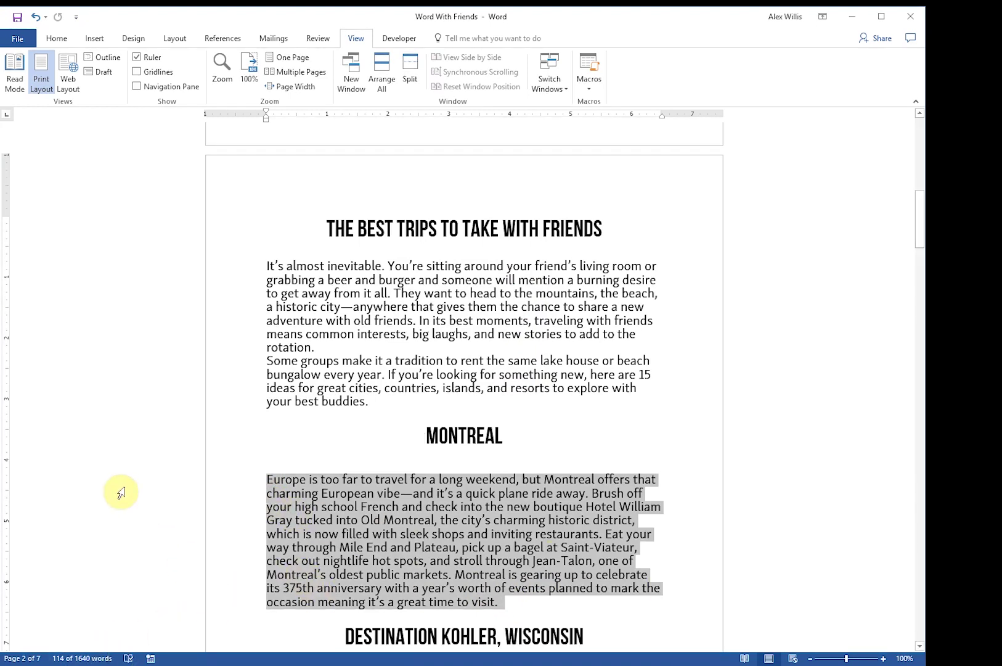
pyautogui.click(86, 658)
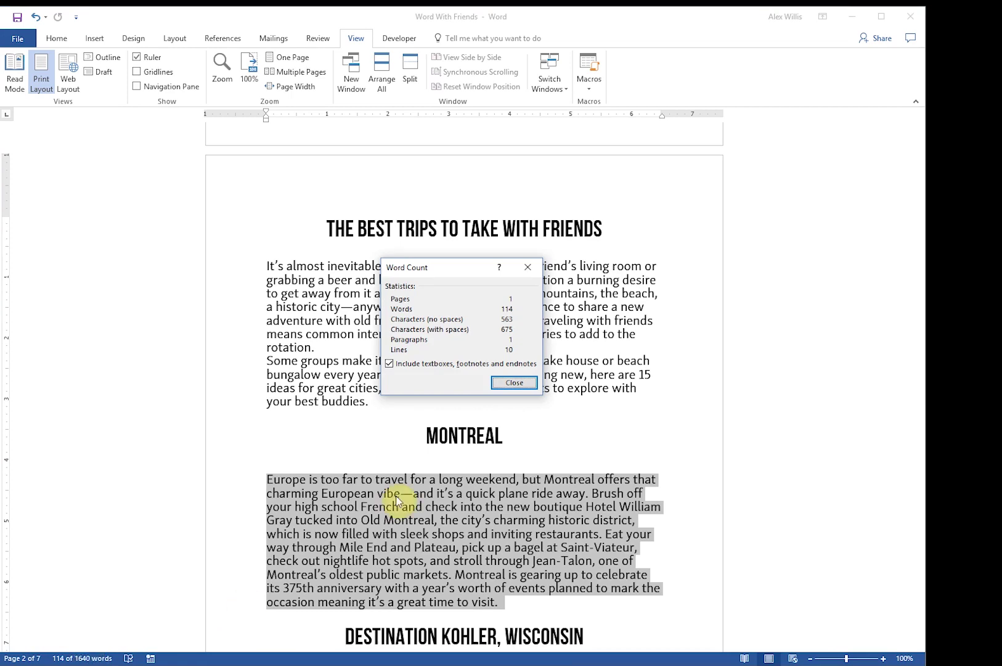
pyautogui.click(529, 267)
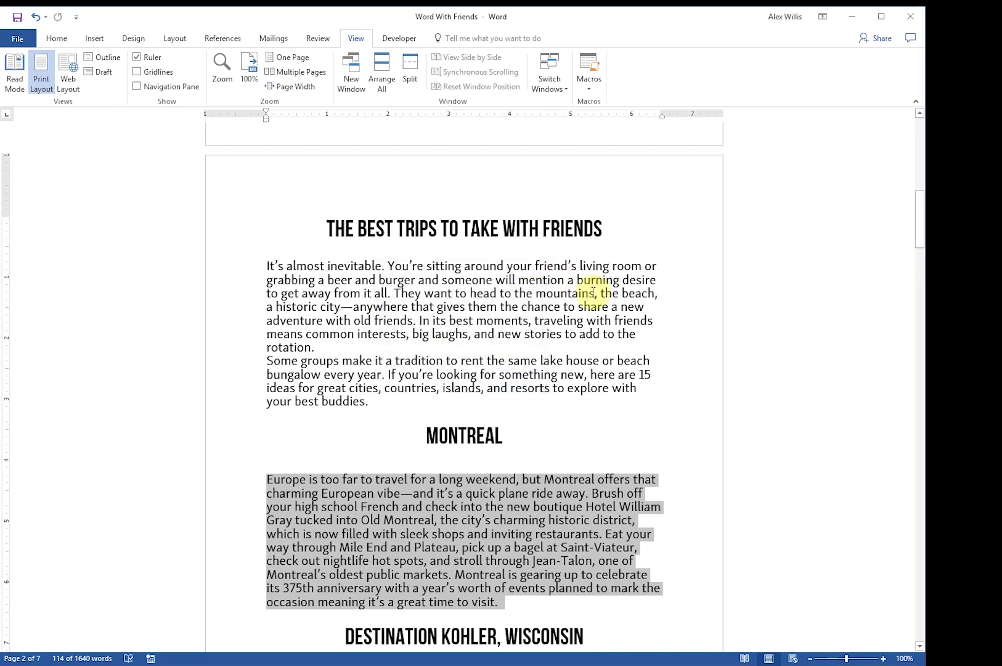
pyautogui.click(576, 404)
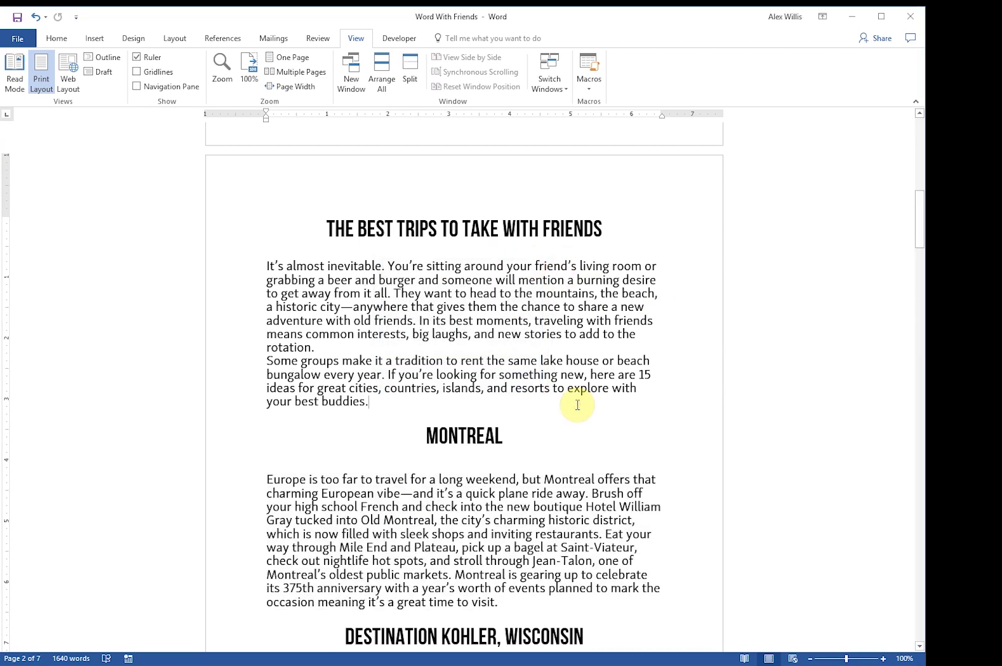
# Step: Go to the cover page, open its header area and return to the body text
pyautogui.scroll(7, 578, 405)
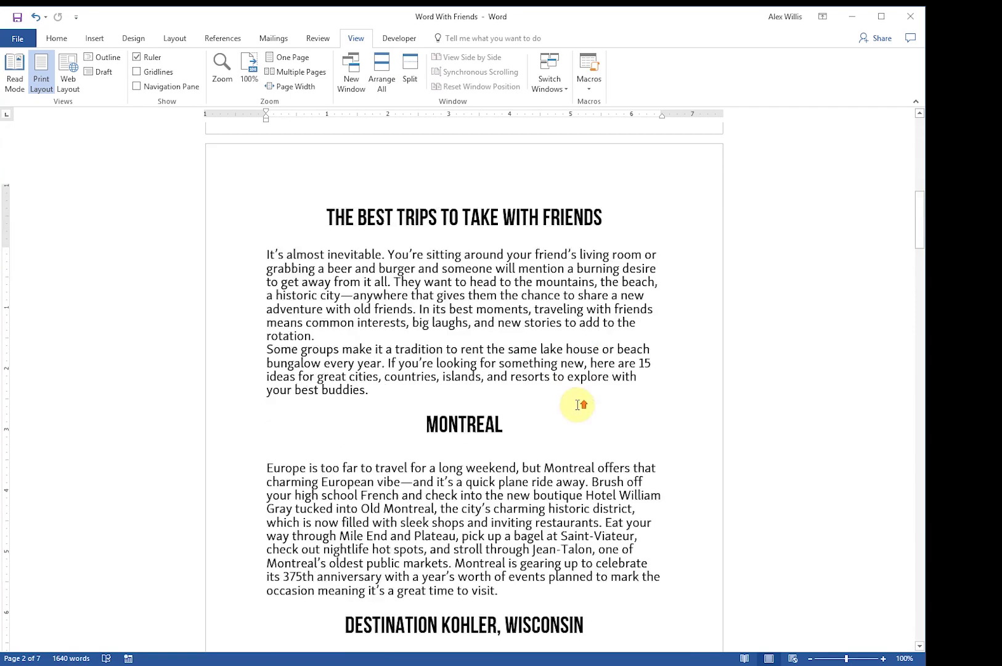
pyautogui.scroll(4, 577, 405)
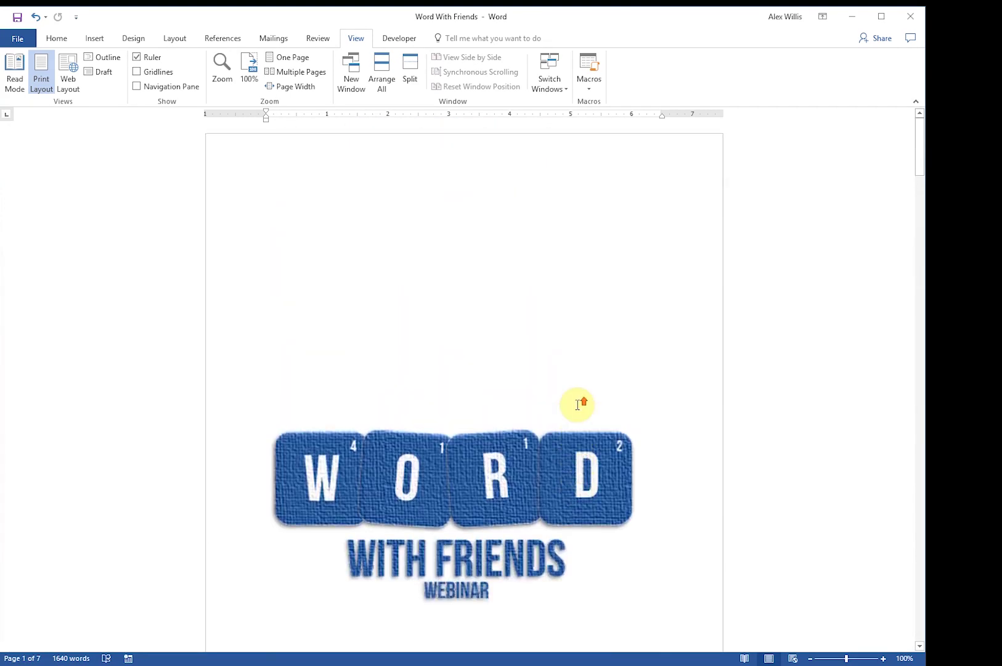
pyautogui.doubleClick(308, 154)
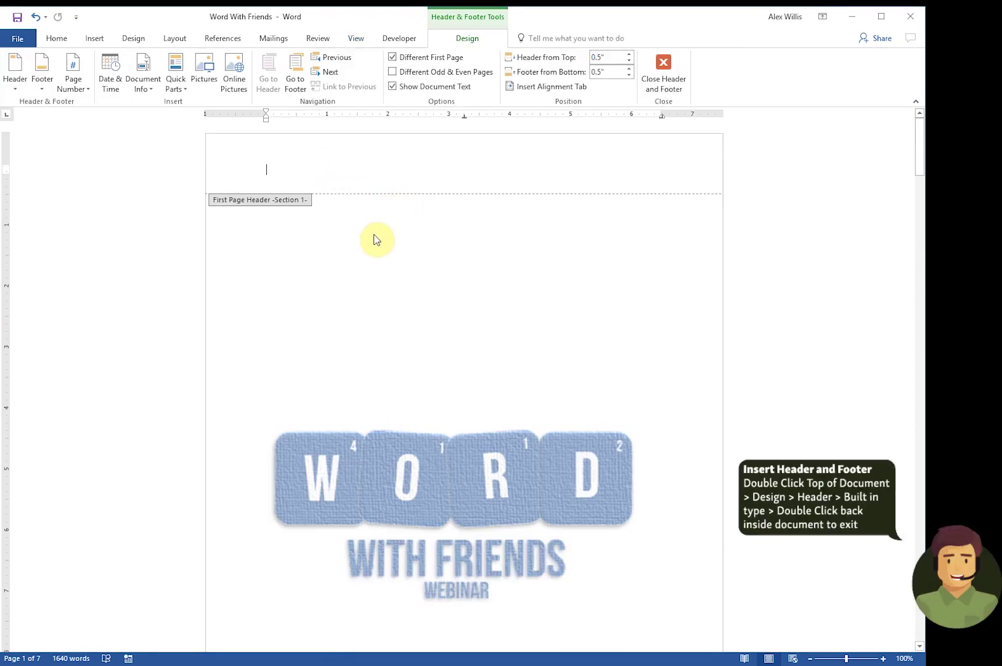
pyautogui.click(385, 266)
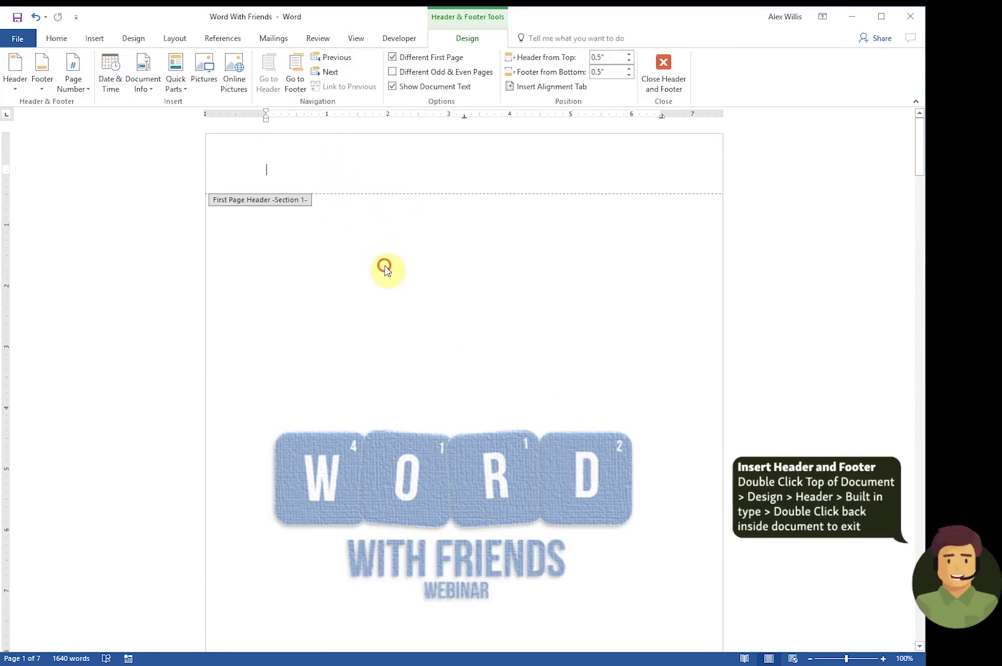
pyautogui.doubleClick(411, 347)
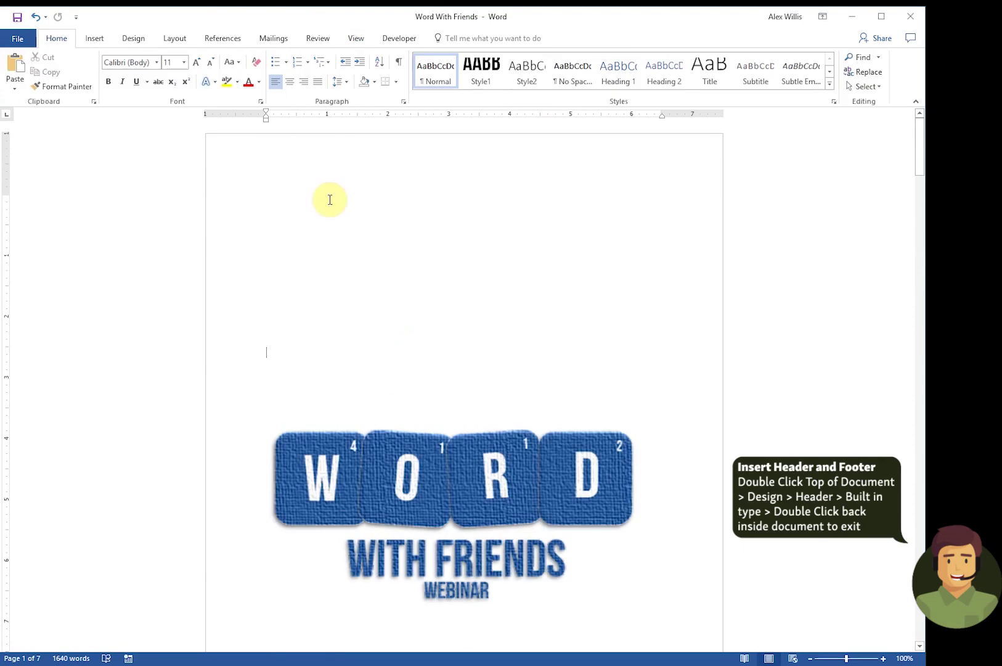
# Step: Open the cover page's header for editing and turn off the Different First Page option
pyautogui.doubleClick(296, 152)
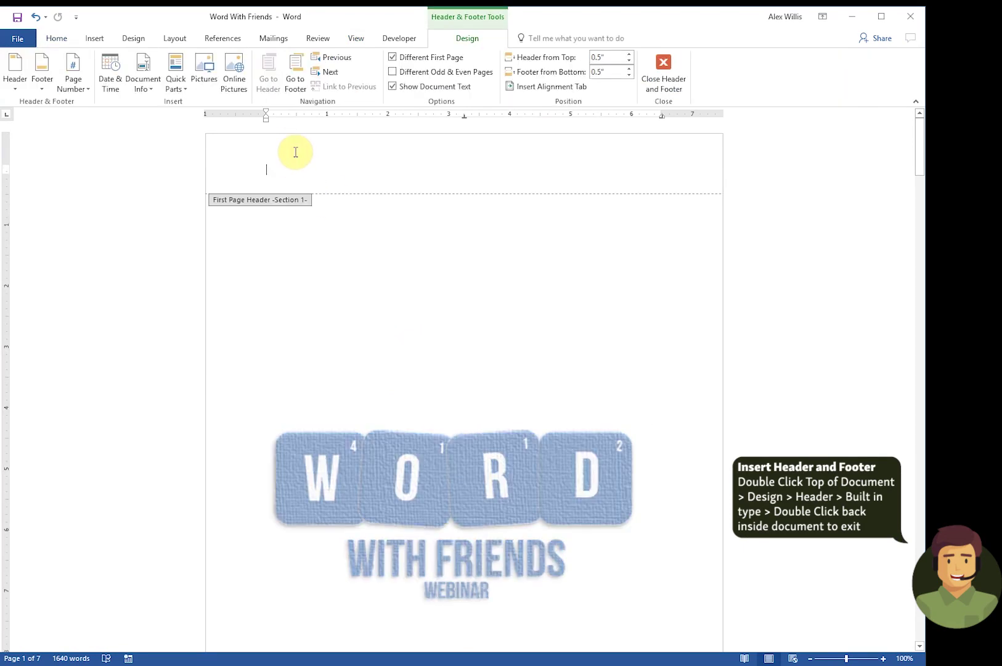
pyautogui.scroll(-8, 429, 455)
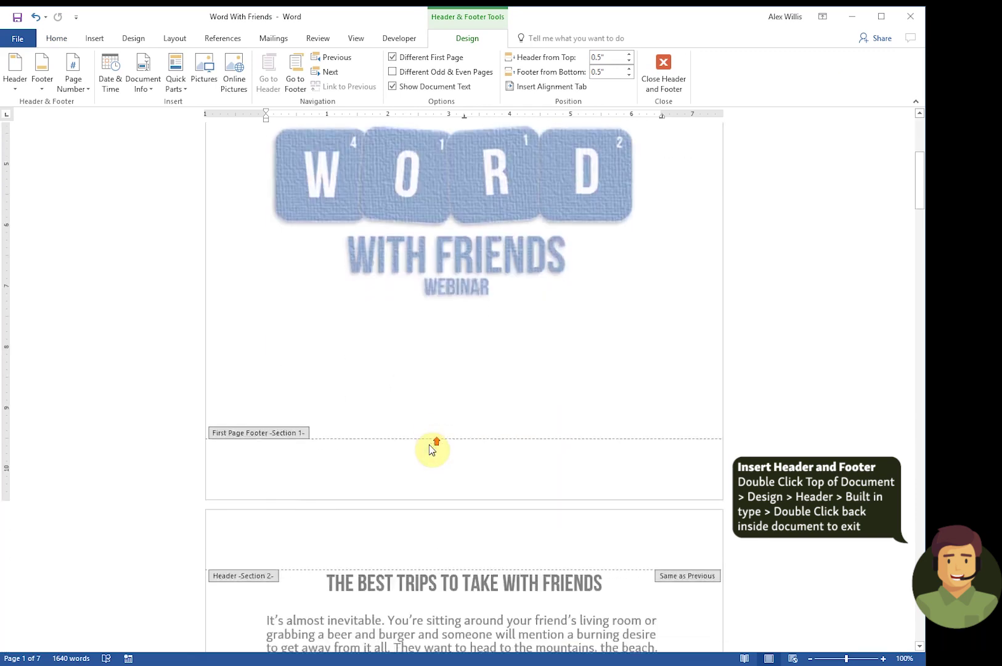
pyautogui.scroll(5, 430, 454)
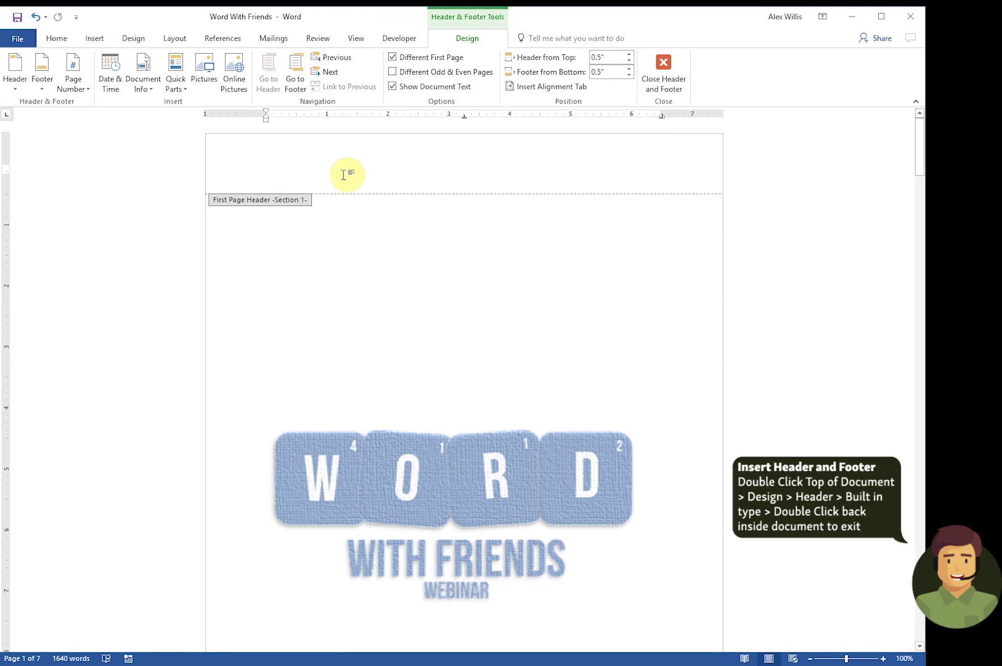
pyautogui.click(394, 59)
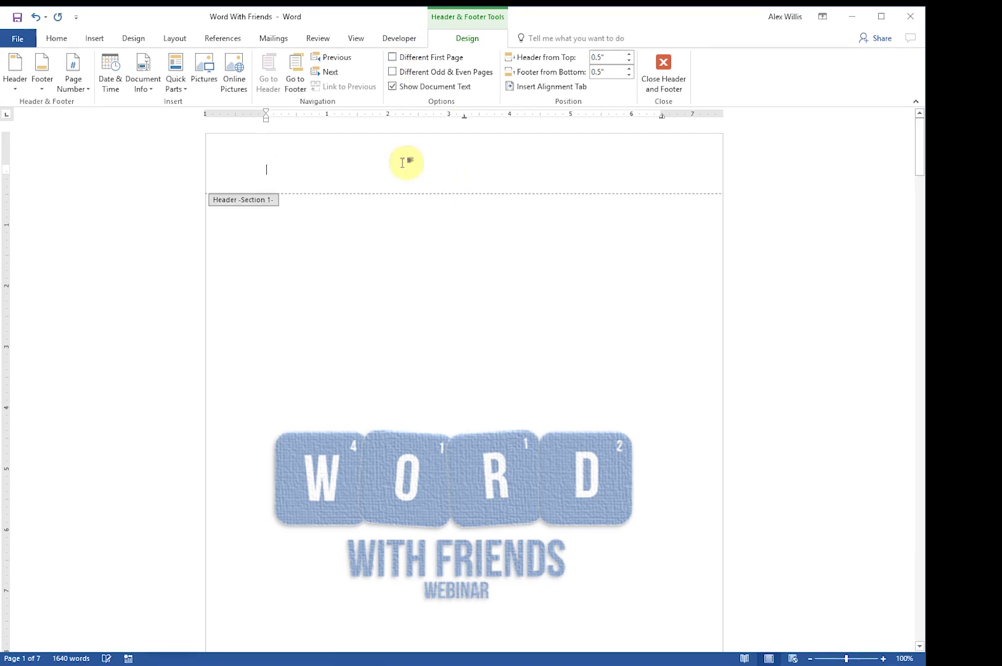
# Step: Insert the We Love picture into the Section 1 header, return to the body text and check the header on the following pages
pyautogui.click(206, 69)
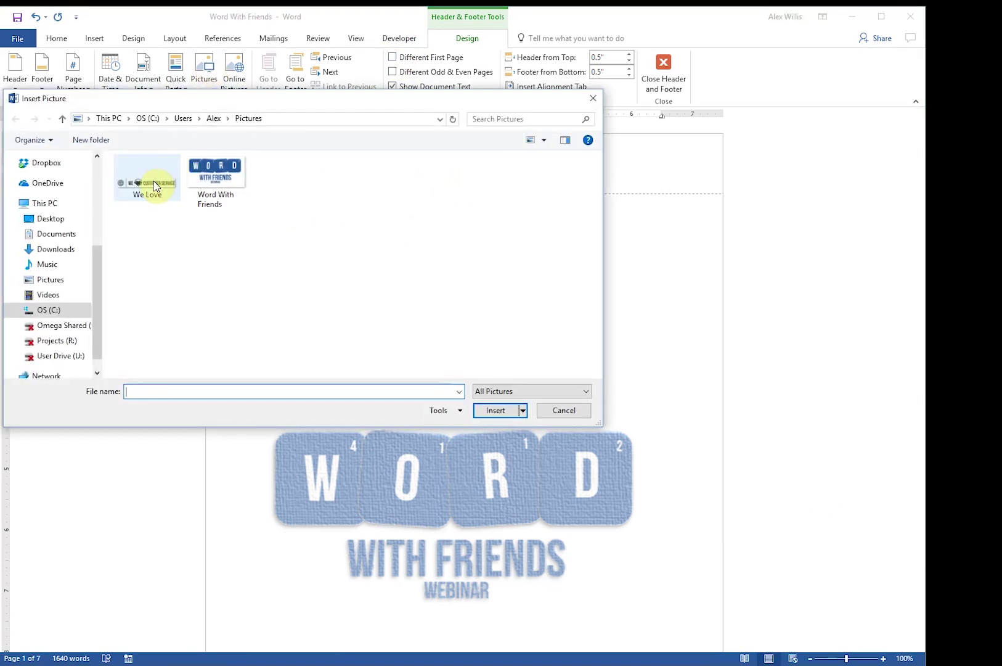
pyautogui.click(154, 180)
pyautogui.click(496, 410)
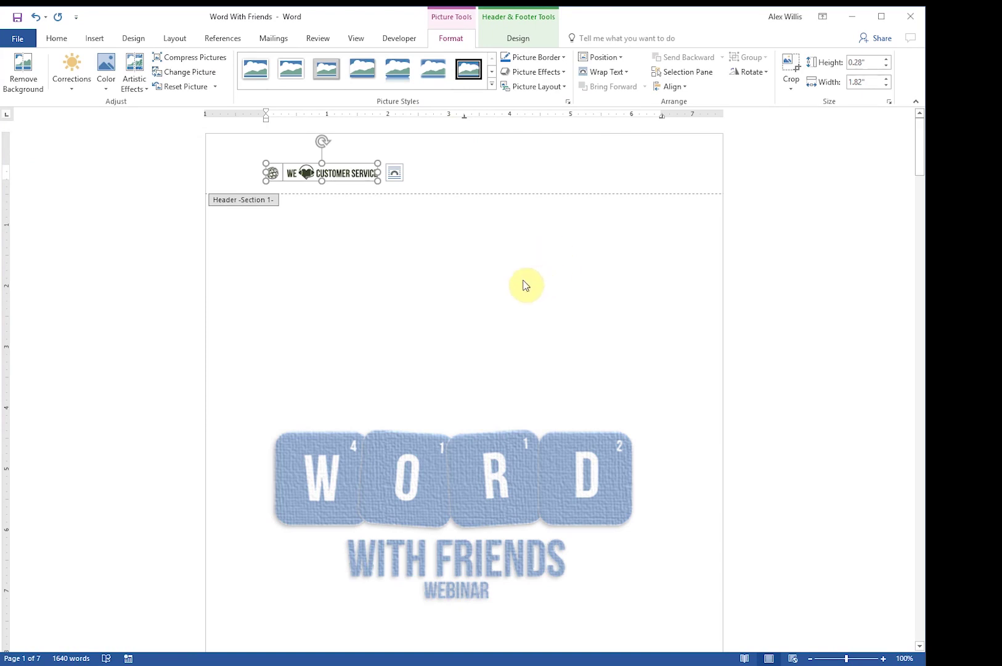
pyautogui.doubleClick(413, 312)
pyautogui.scroll(-6, 417, 310)
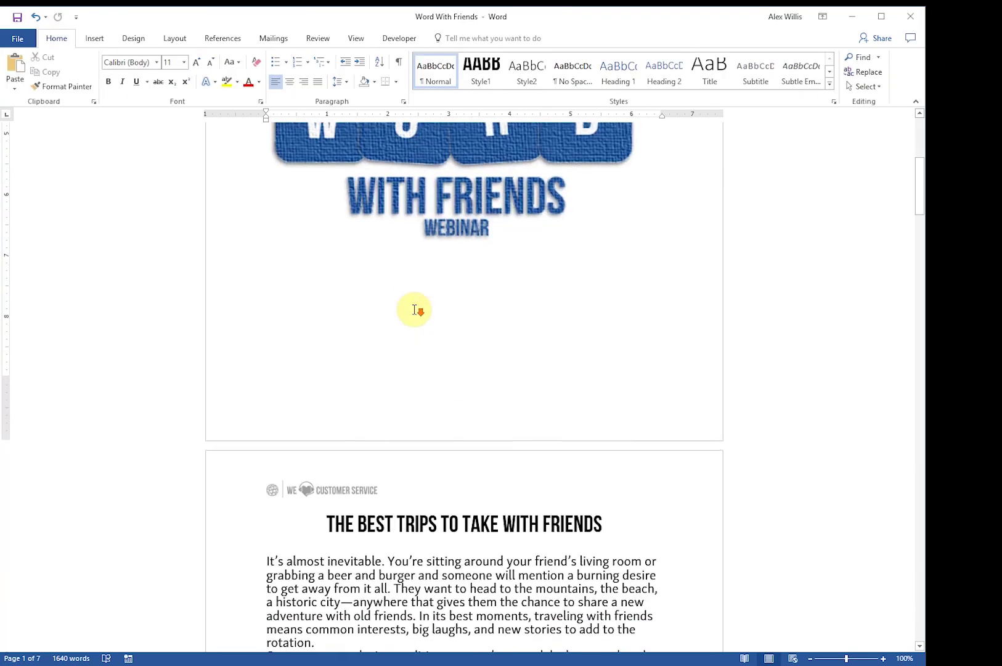
pyautogui.scroll(-20, 356, 498)
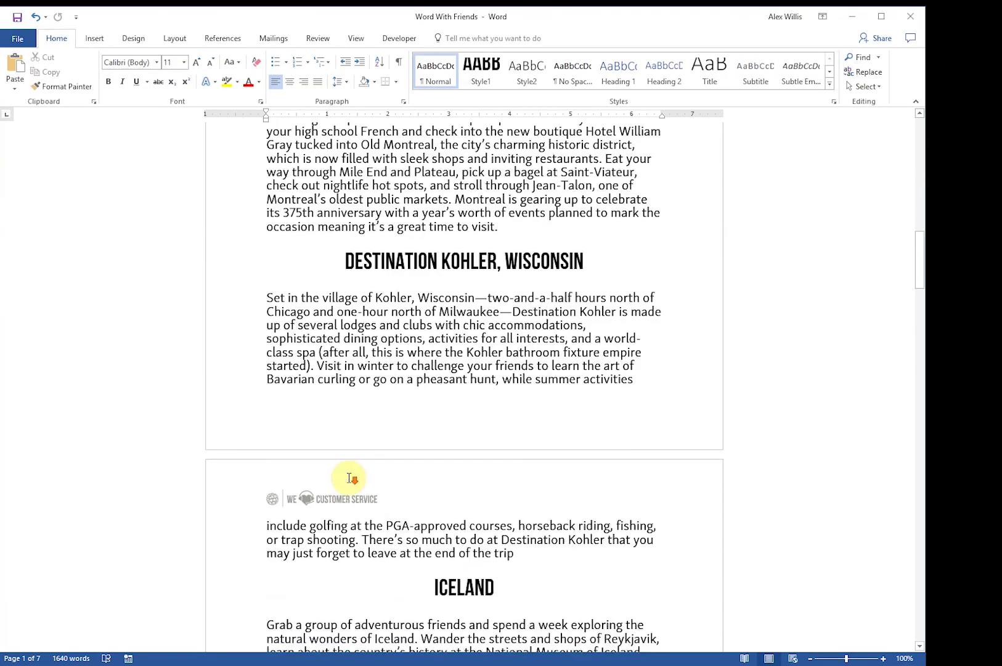
pyautogui.scroll(15, 364, 475)
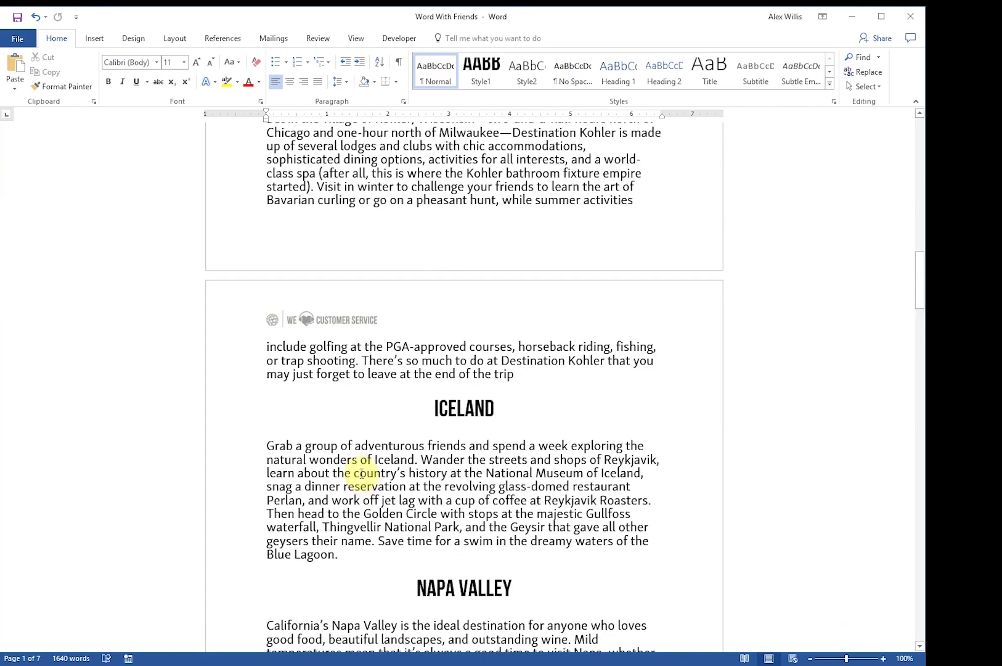
pyautogui.scroll(6, 364, 475)
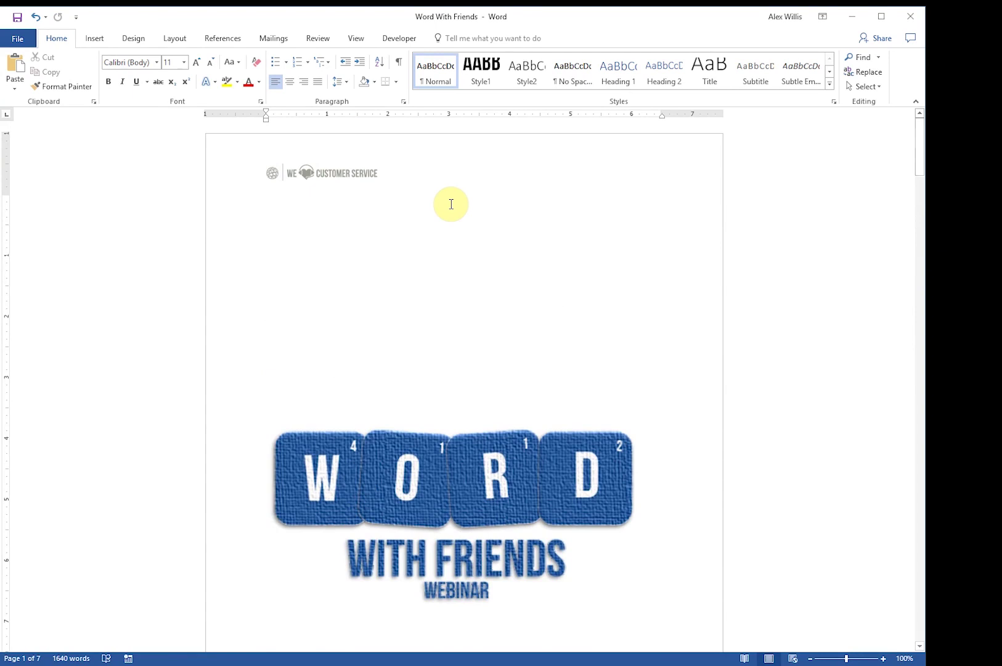
# Step: Reopen the cover page's header, turn on Different First Page, close the header and check the cover and following pages
pyautogui.scroll(-2, 625, 511)
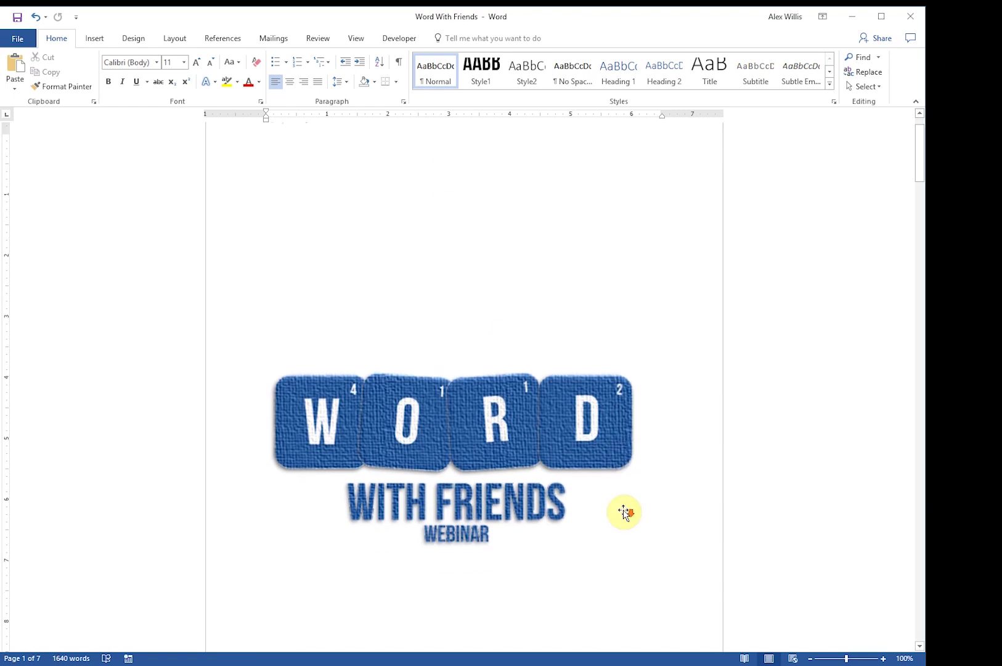
pyautogui.scroll(2, 623, 512)
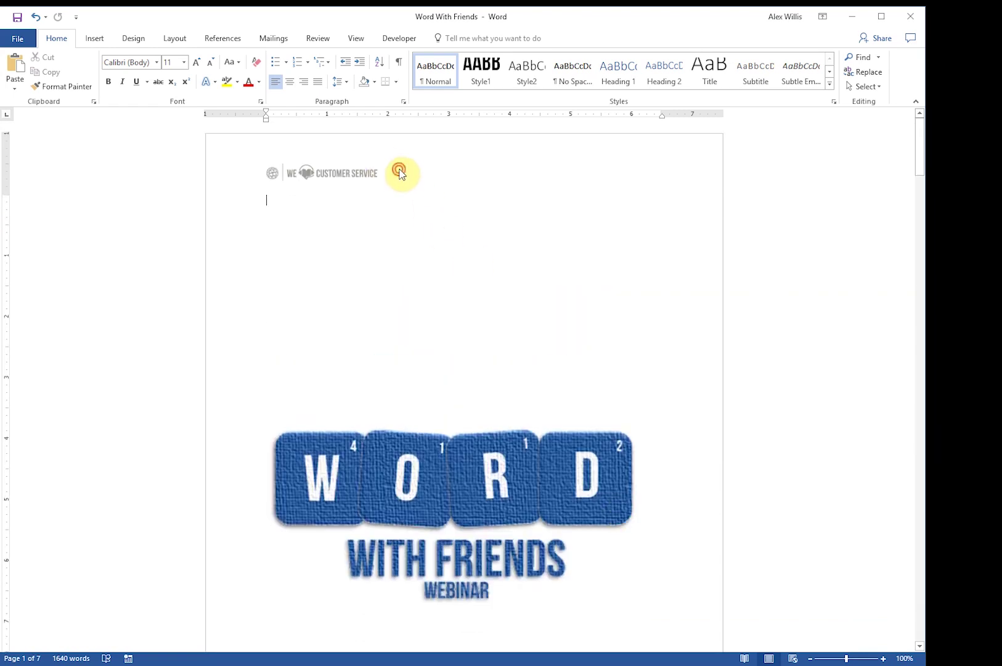
pyautogui.doubleClick(399, 172)
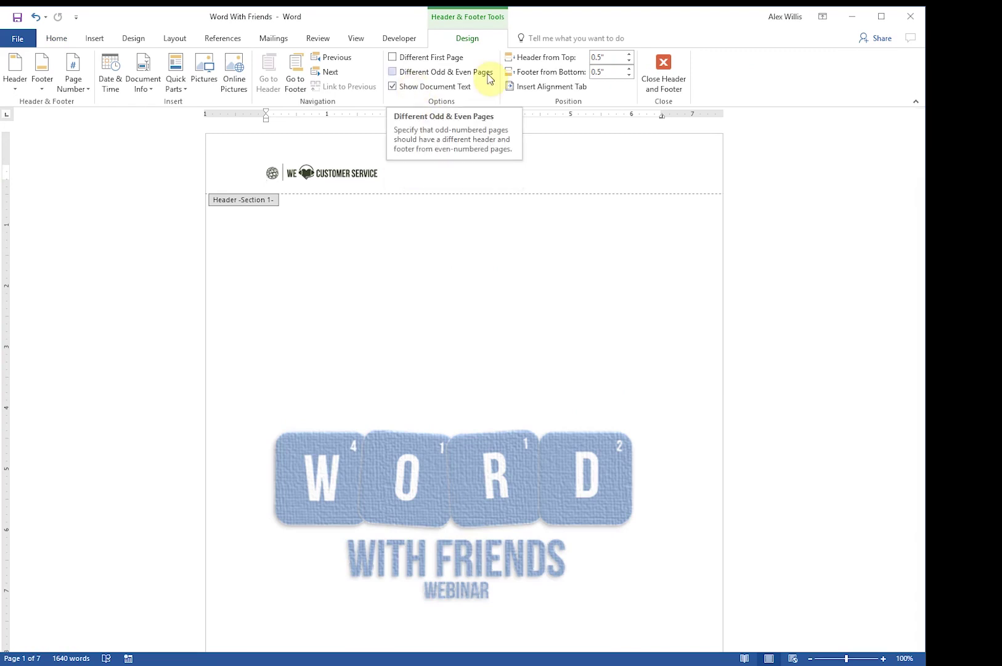
pyautogui.click(392, 58)
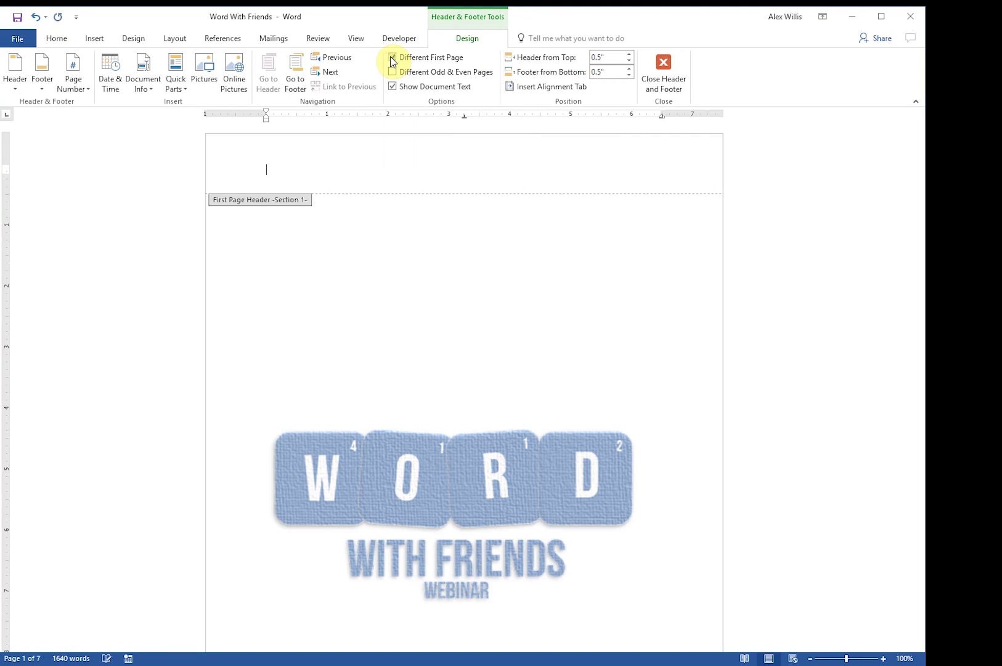
pyautogui.click(663, 81)
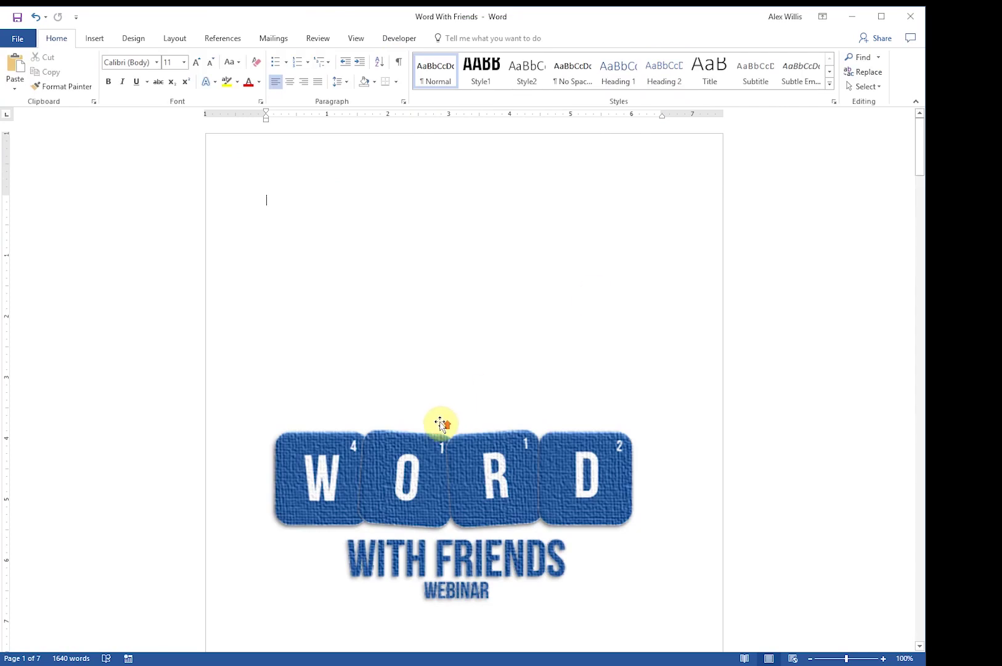
pyautogui.scroll(-10, 441, 424)
pyautogui.scroll(-8, 441, 423)
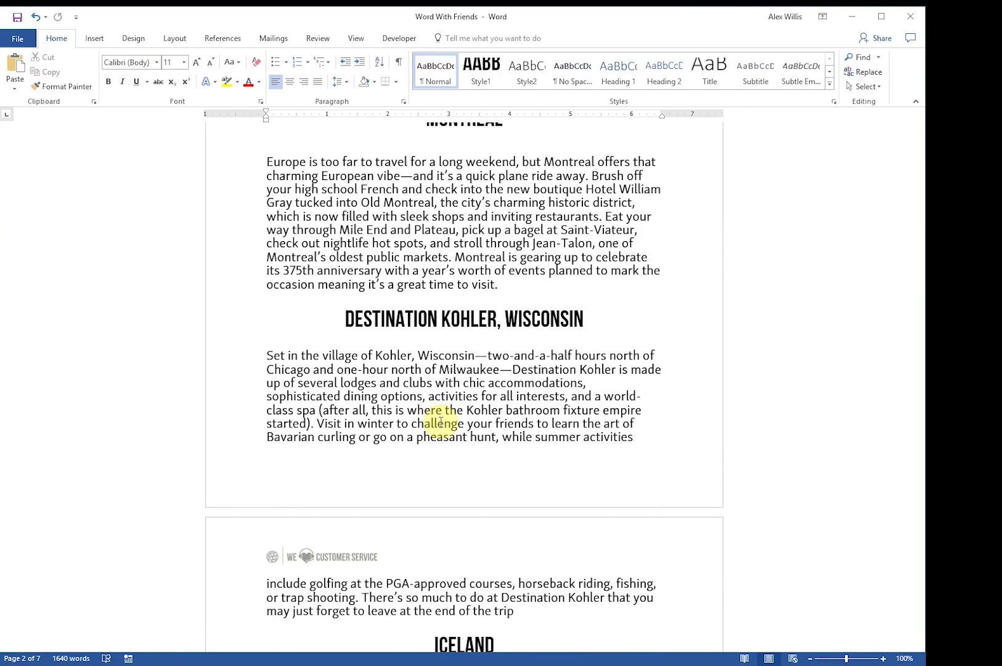
pyautogui.scroll(10, 714, 311)
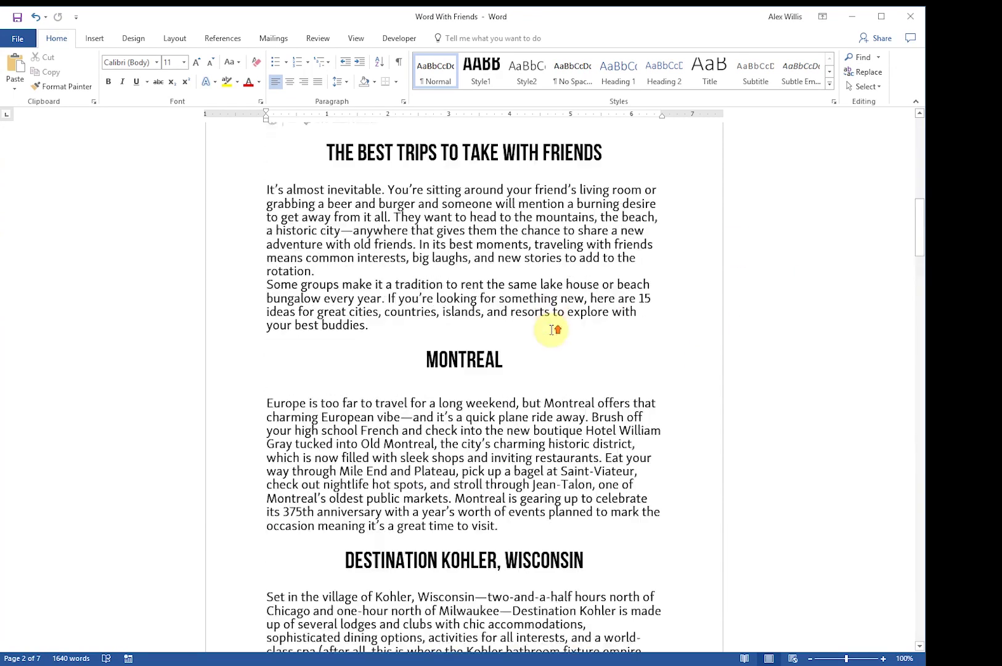
# Step: Compare the cover page's header area with the headers on the following pages
pyautogui.scroll(10, 551, 334)
pyautogui.scroll(-3, 550, 332)
pyautogui.scroll(-20, 551, 331)
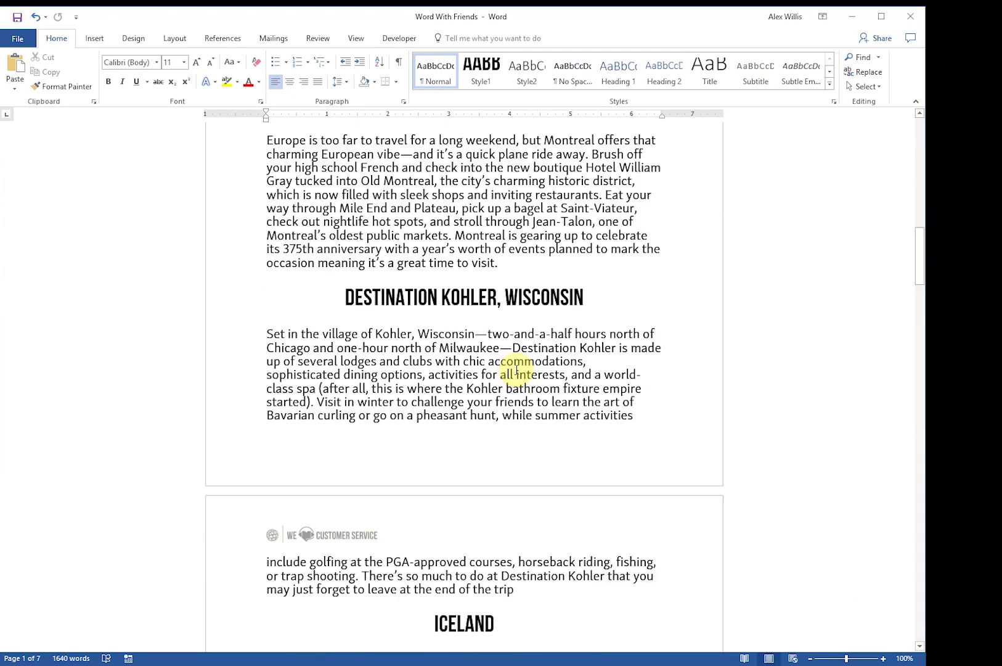
pyautogui.scroll(-7, 518, 373)
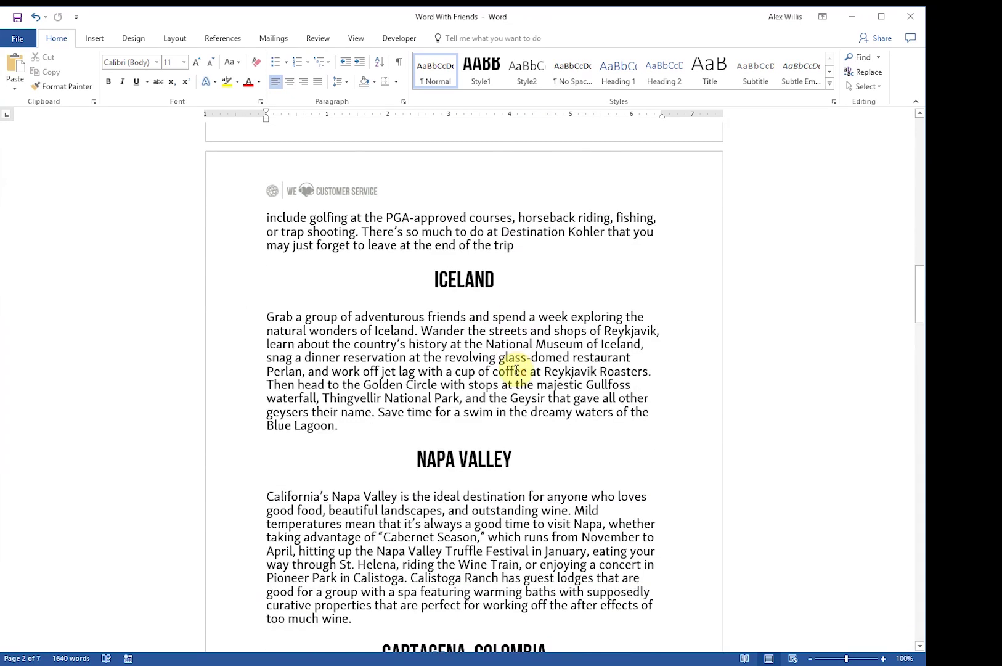
pyautogui.scroll(18, 517, 370)
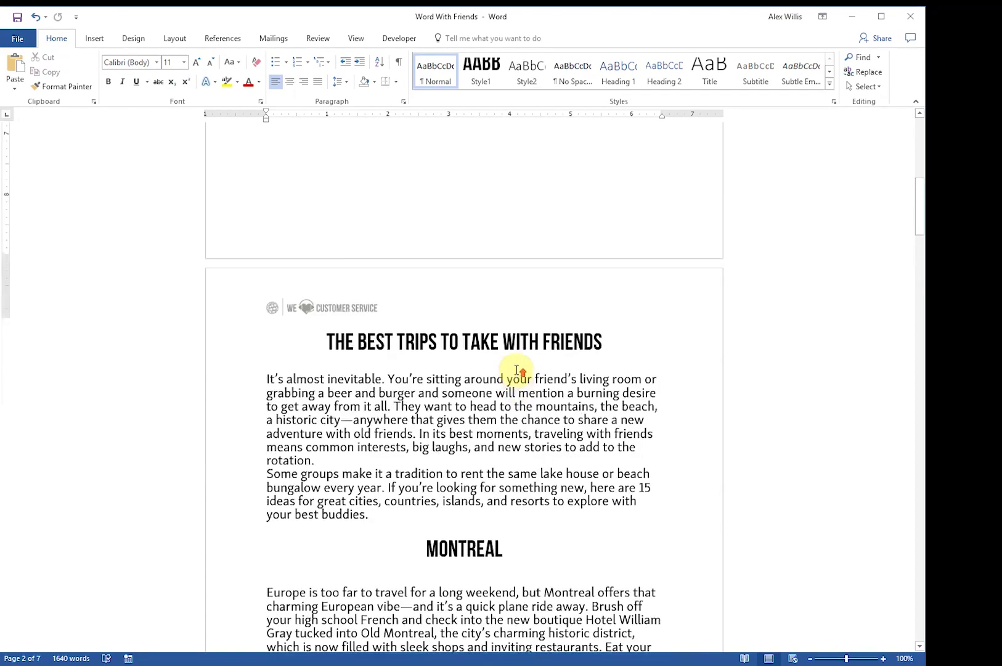
pyautogui.scroll(5, 516, 370)
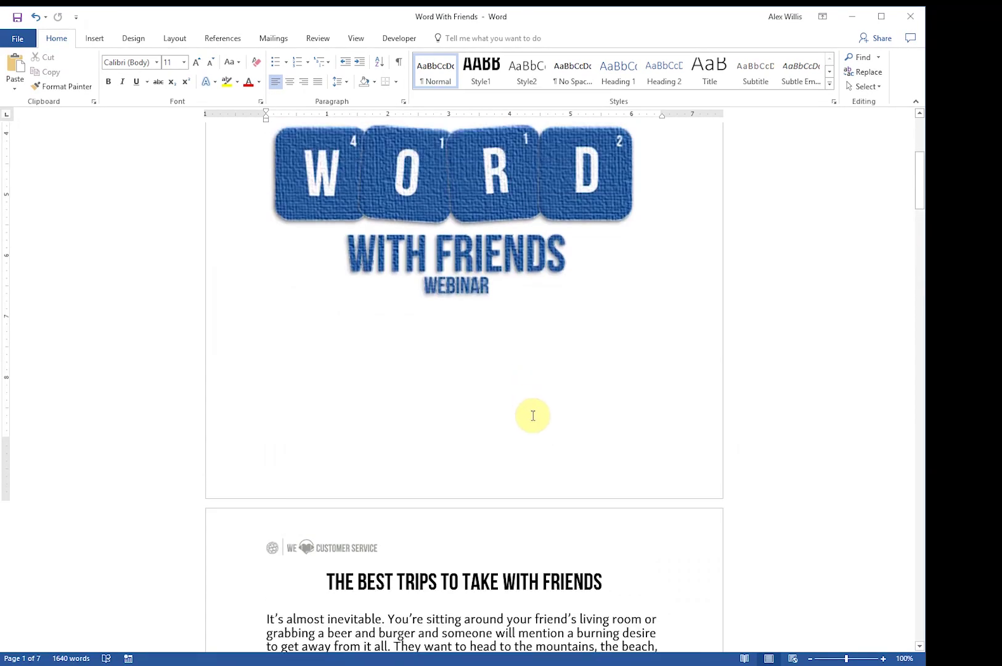
# Step: Insert an Accent Bar 1 page number at the bottom of the page in the cover's first-page footer and close the footer
pyautogui.doubleClick(473, 464)
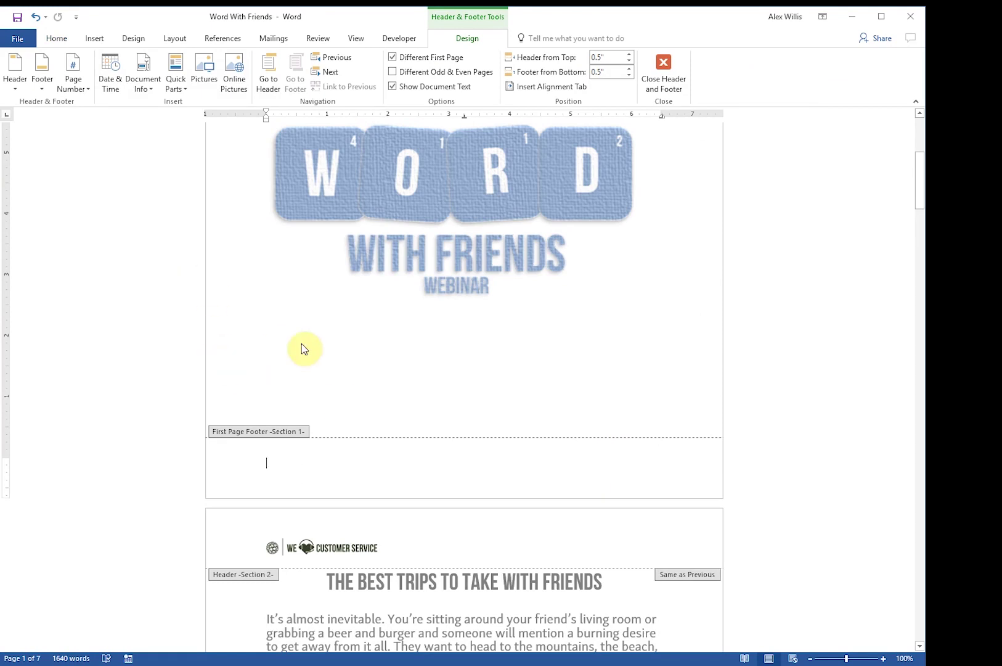
pyautogui.click(75, 90)
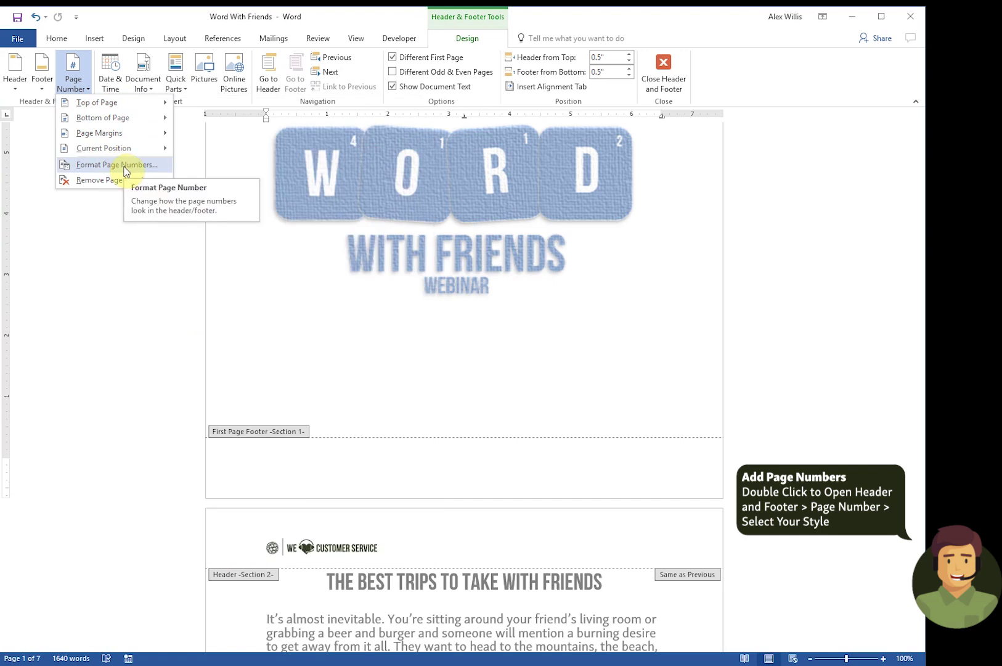
pyautogui.moveTo(127, 157)
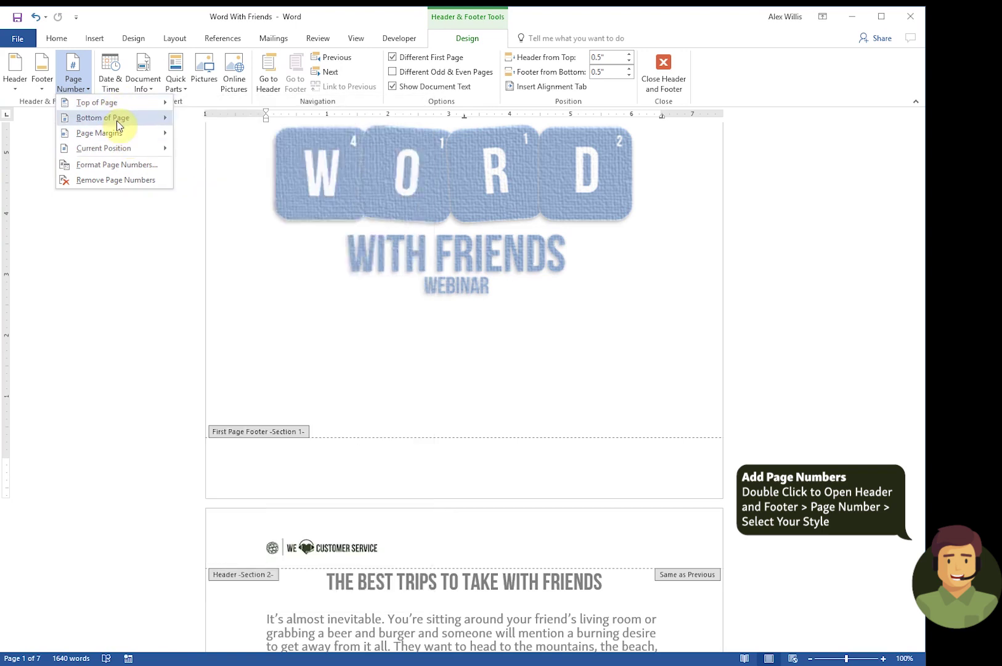
pyautogui.moveTo(117, 121)
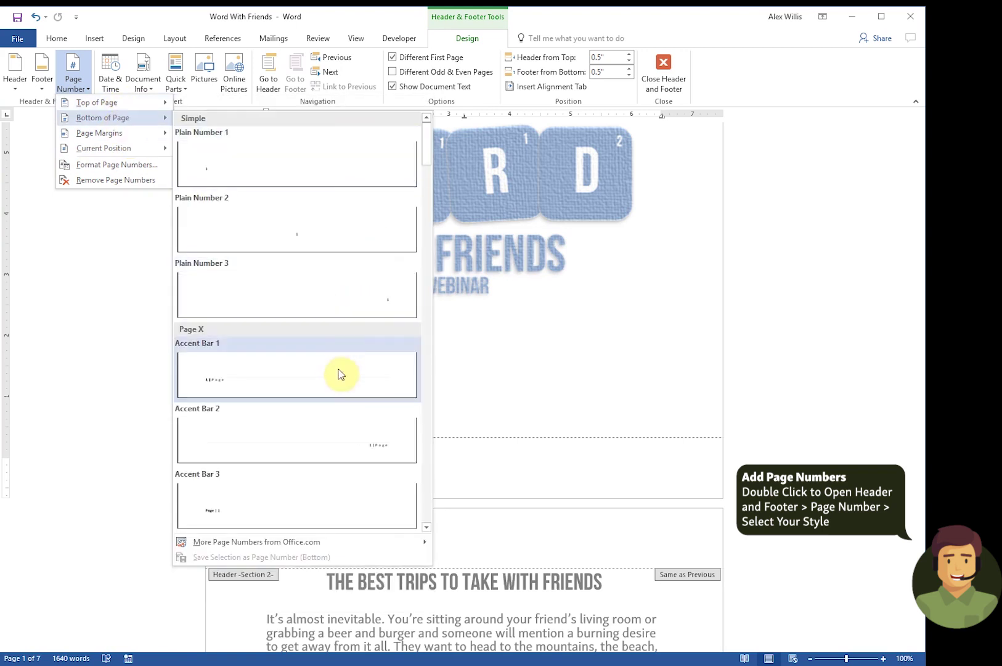
pyautogui.click(295, 371)
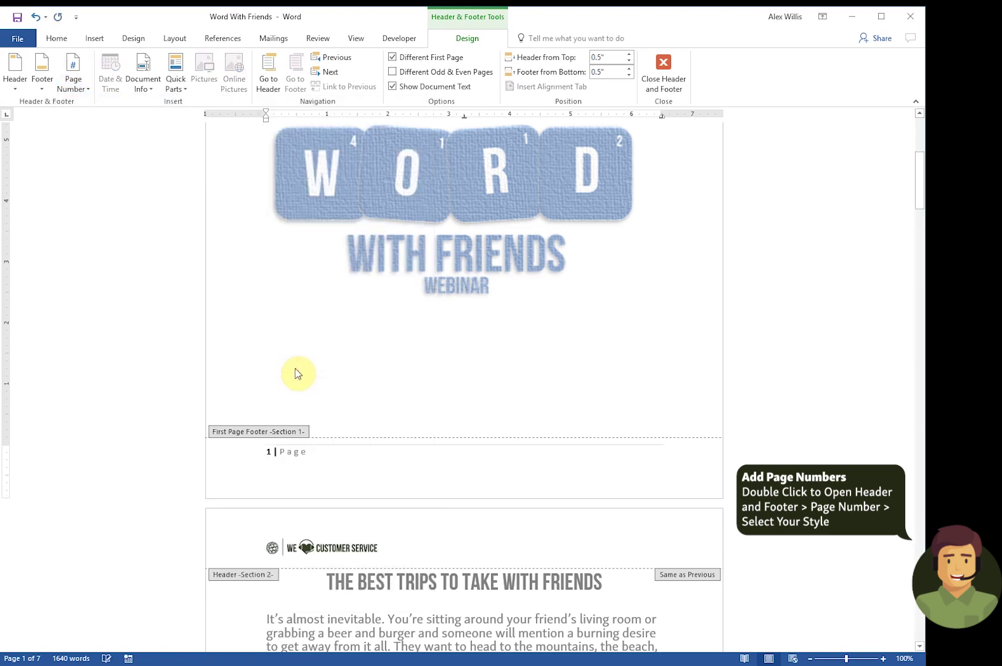
pyautogui.click(664, 80)
# Step: Check the footers of the cover and the following pages for page numbers
pyautogui.scroll(1, 518, 399)
pyautogui.scroll(-15, 264, 444)
pyautogui.scroll(-5, 338, 423)
pyautogui.scroll(12, 358, 419)
pyautogui.scroll(3, 368, 419)
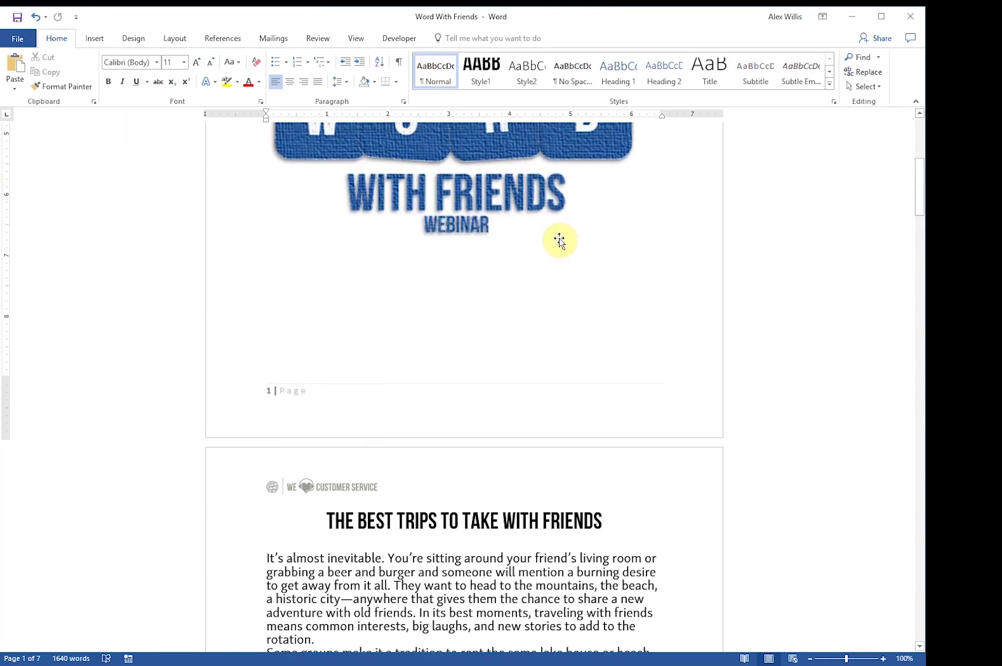
pyautogui.scroll(3, 450, 278)
pyautogui.scroll(-1, 352, 459)
pyautogui.scroll(1, 312, 500)
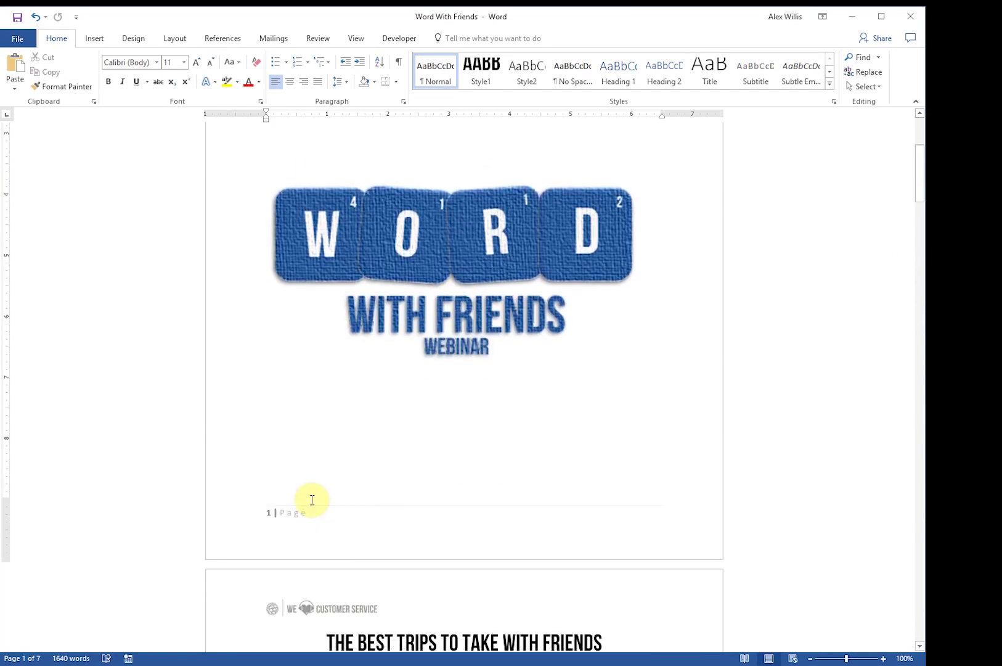
# Step: Turn off Different First Page from the cover page's footer and return to the body text
pyautogui.doubleClick(311, 503)
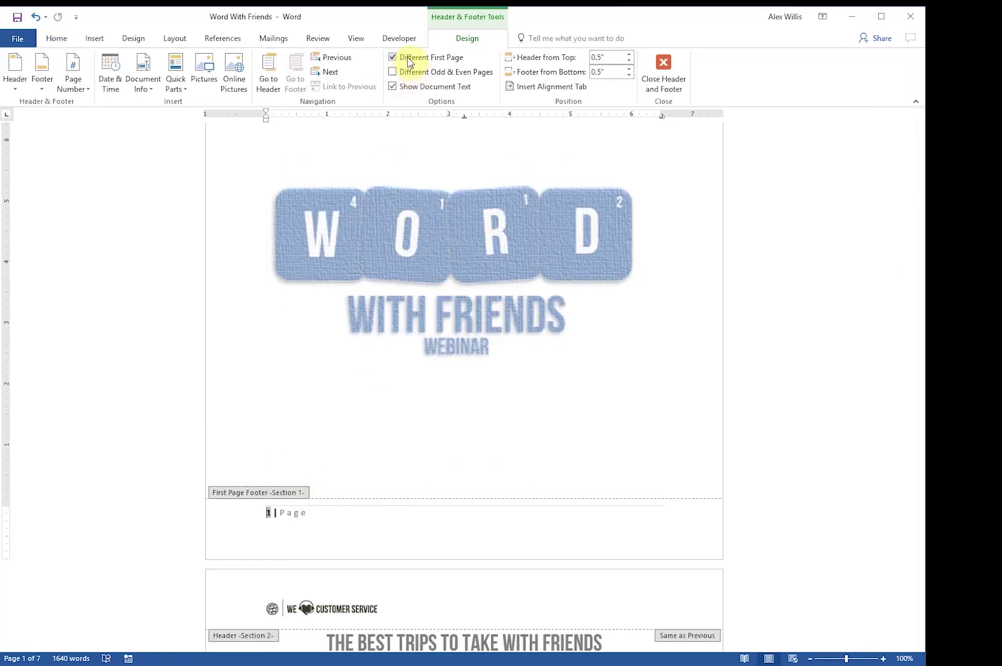
pyautogui.click(393, 58)
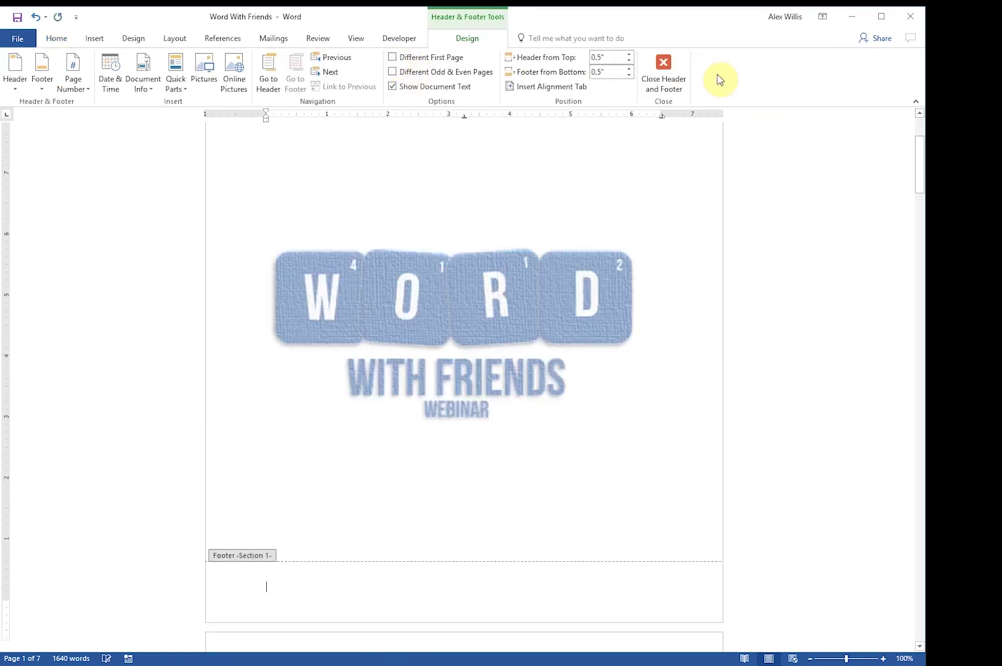
pyautogui.click(671, 81)
# Step: Insert an Accent Bar 1 page number at the bottom of the page in the Section 1 footer and close the footer
pyautogui.scroll(-10, 461, 360)
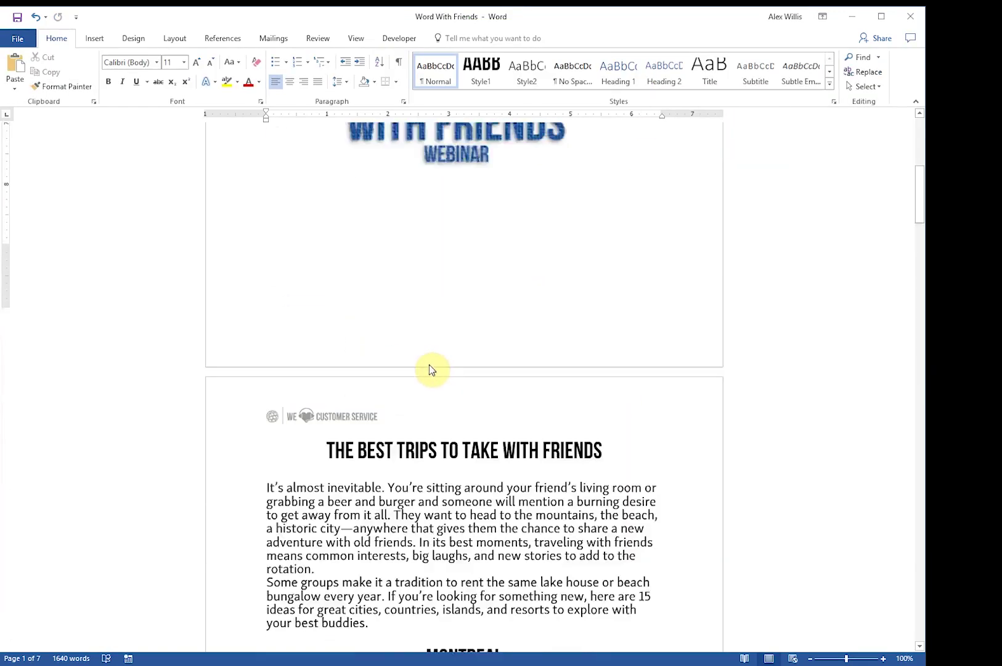
pyautogui.scroll(3, 358, 331)
pyautogui.doubleClick(314, 252)
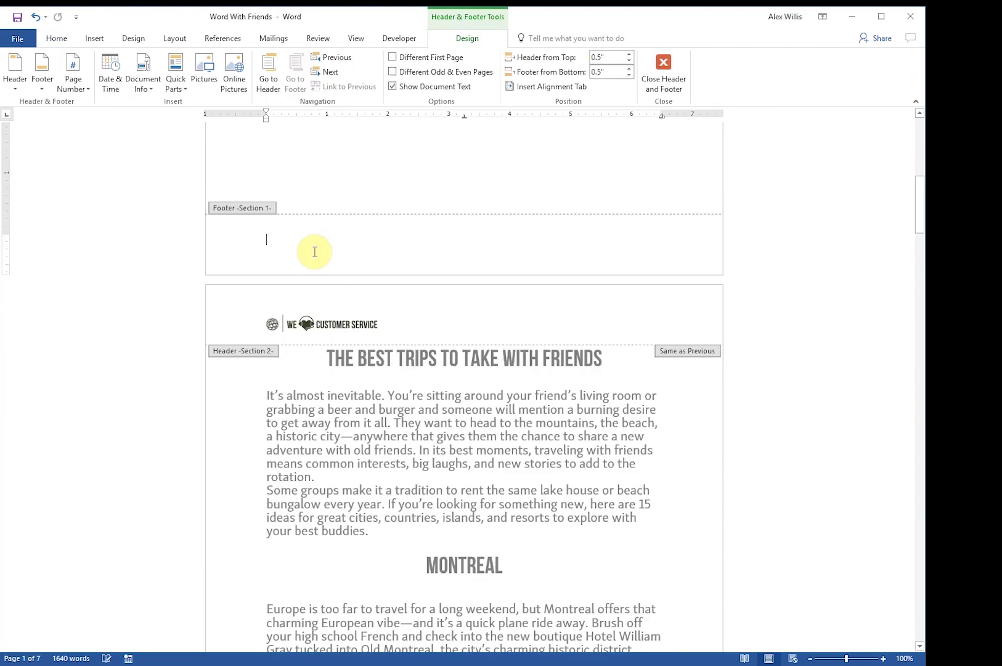
pyautogui.click(74, 83)
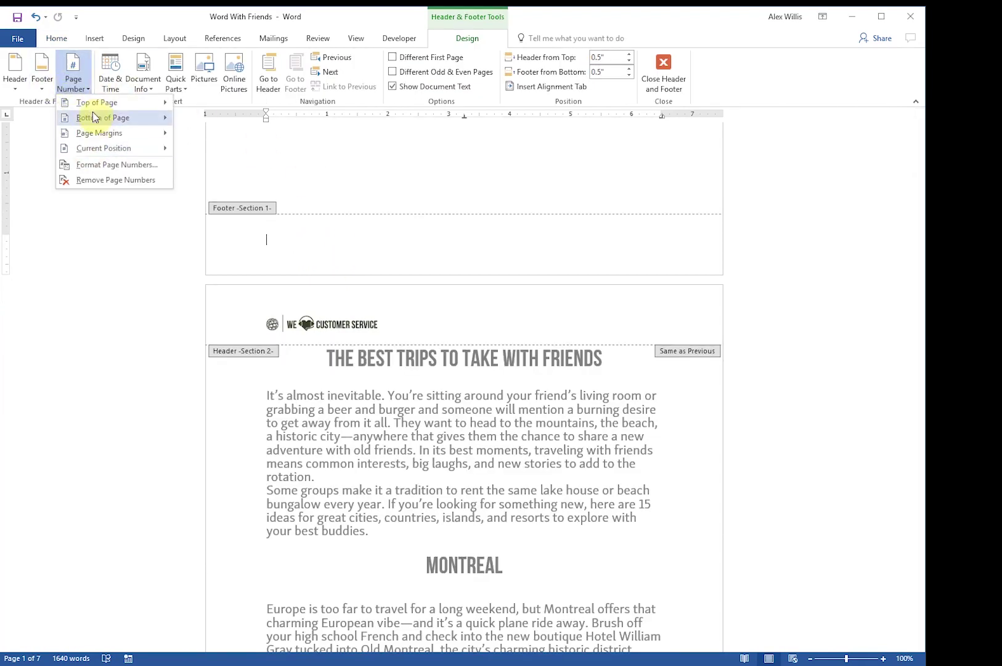
pyautogui.moveTo(103, 118)
pyautogui.click(289, 377)
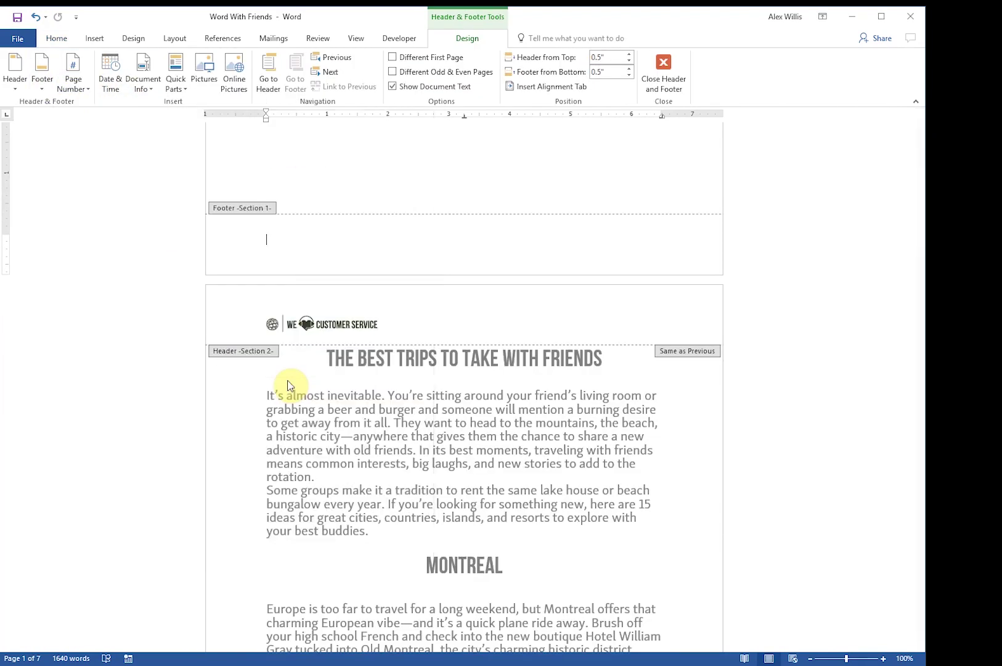
pyautogui.scroll(-10, 420, 373)
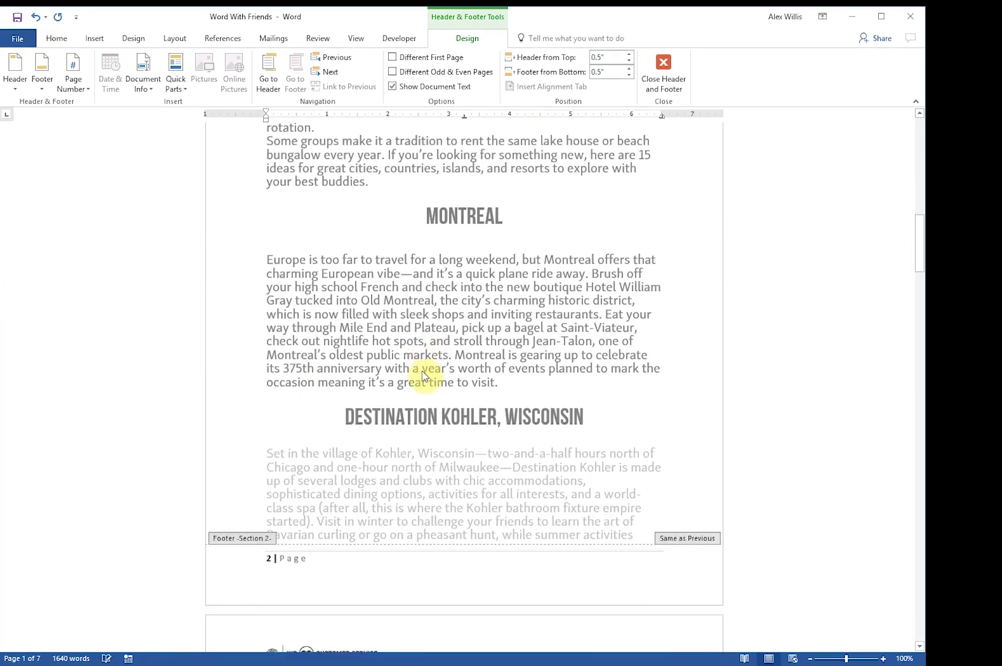
pyautogui.click(678, 77)
# Step: Examine the page numbers in the footers from the cover through to the document's last page
pyautogui.scroll(3, 600, 376)
pyautogui.scroll(-5, 599, 375)
pyautogui.scroll(-6, 599, 381)
pyautogui.scroll(4, 599, 383)
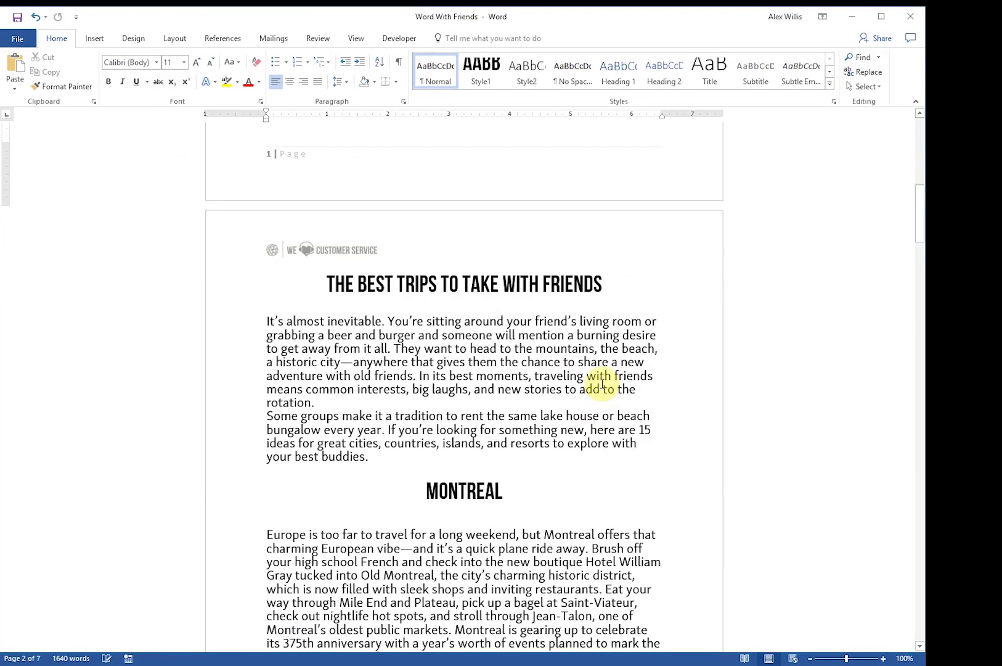
pyautogui.scroll(8, 601, 384)
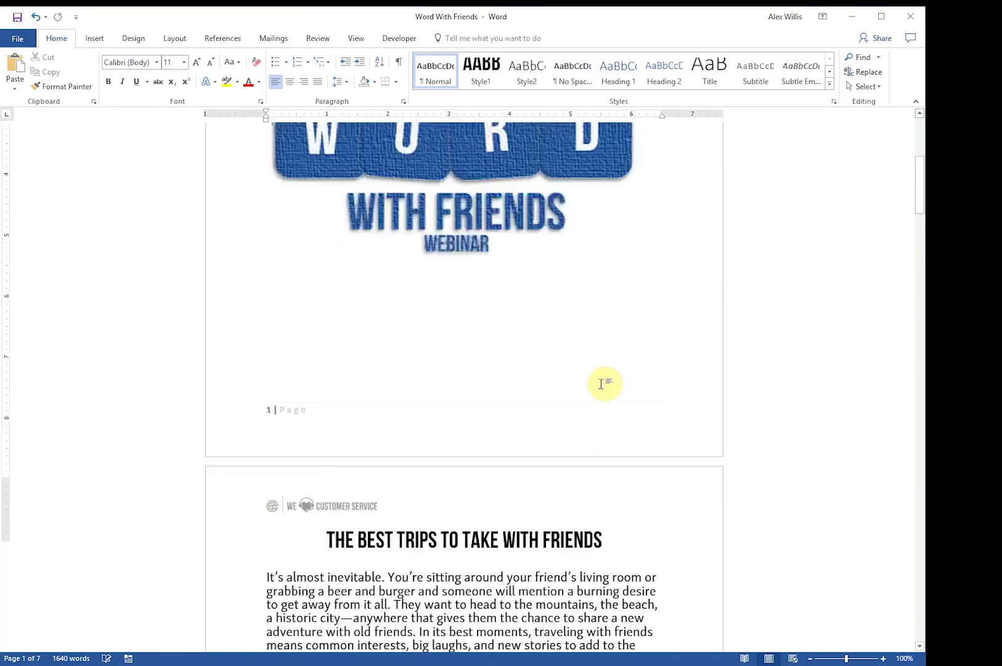
pyautogui.scroll(-10, 610, 386)
pyautogui.scroll(-15, 615, 387)
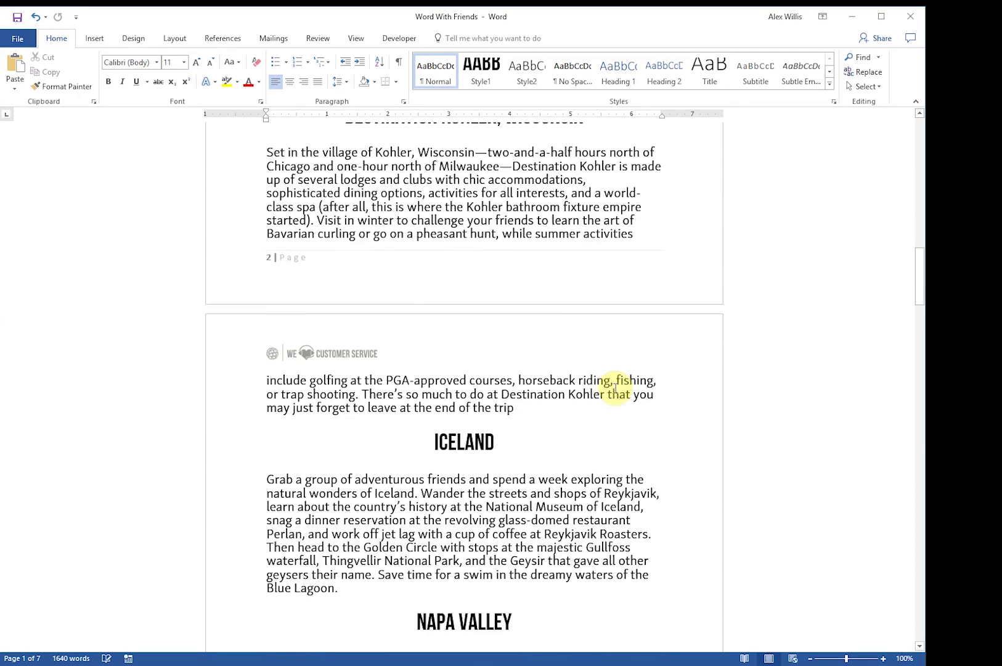
pyautogui.scroll(-13, 615, 393)
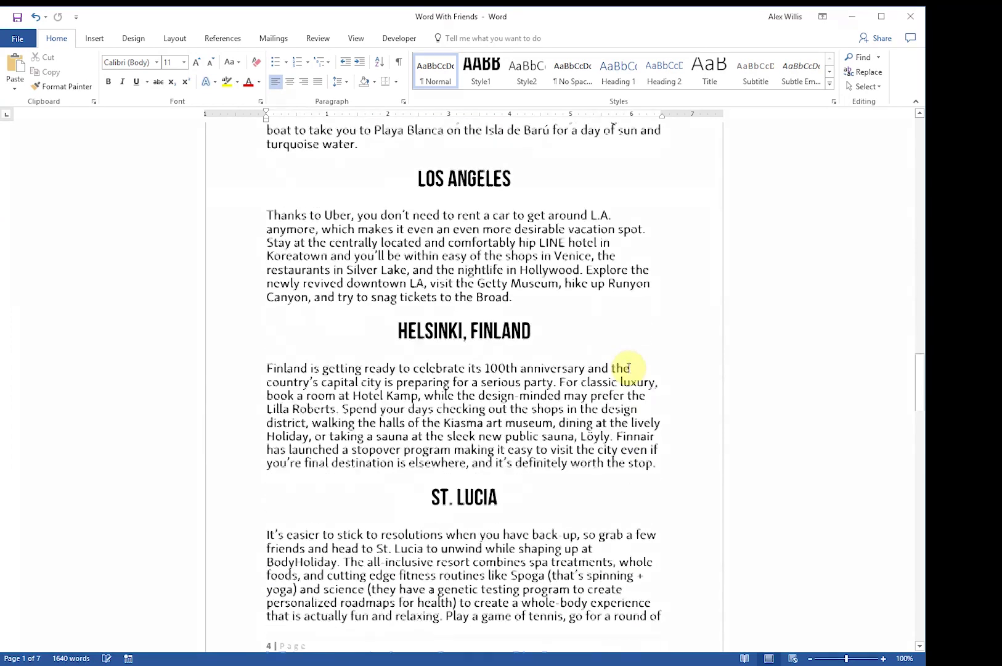
pyautogui.scroll(15, 629, 368)
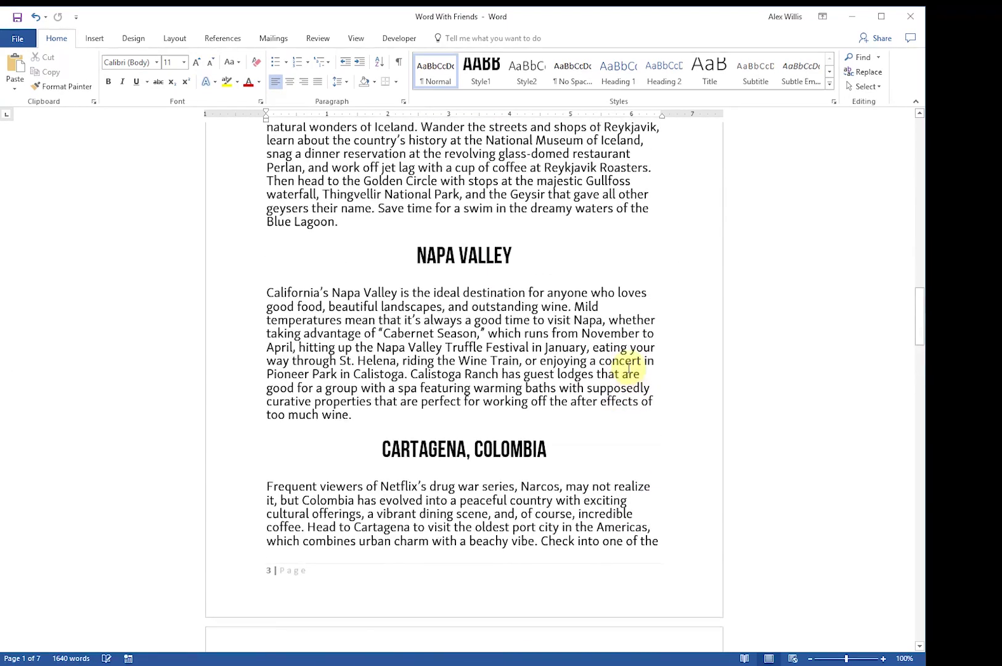
pyautogui.scroll(10, 629, 368)
pyautogui.scroll(-15, 629, 369)
pyautogui.scroll(-15, 629, 368)
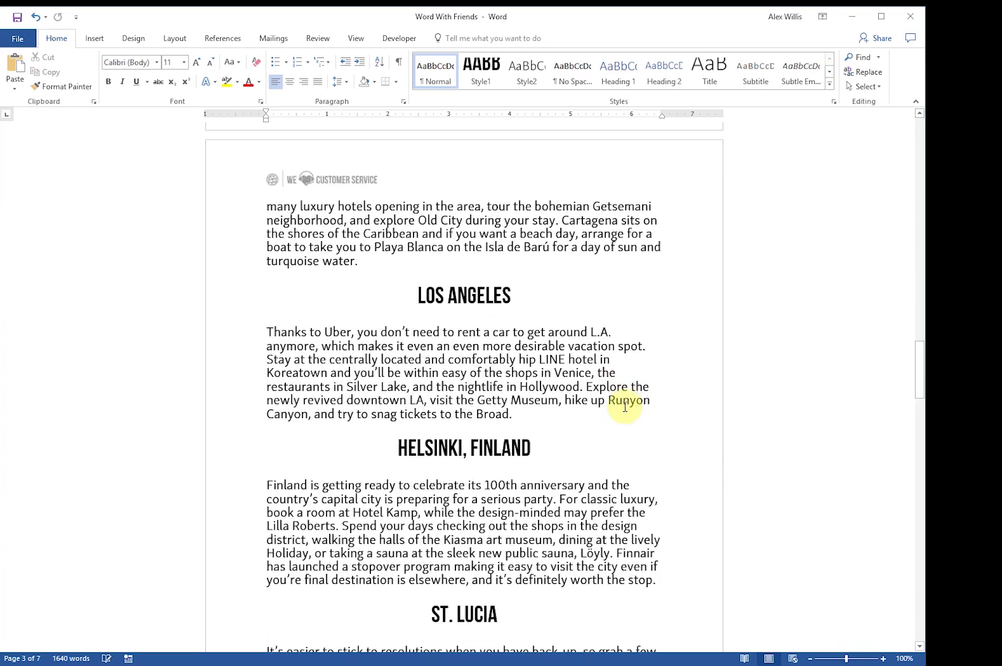
pyautogui.scroll(-9, 627, 417)
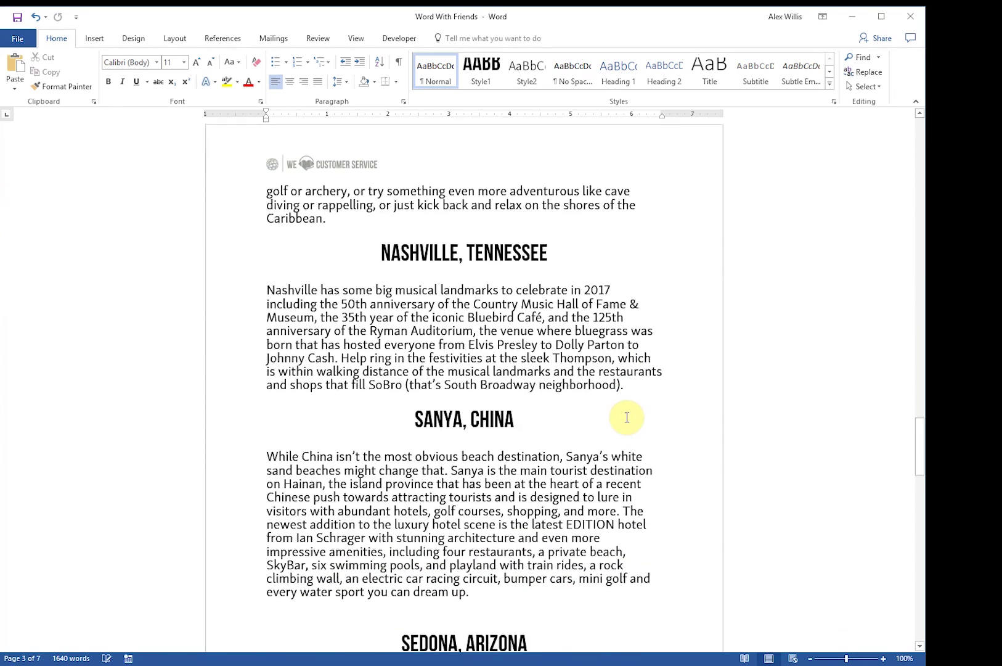
pyautogui.scroll(-20, 627, 419)
pyautogui.scroll(-9, 639, 461)
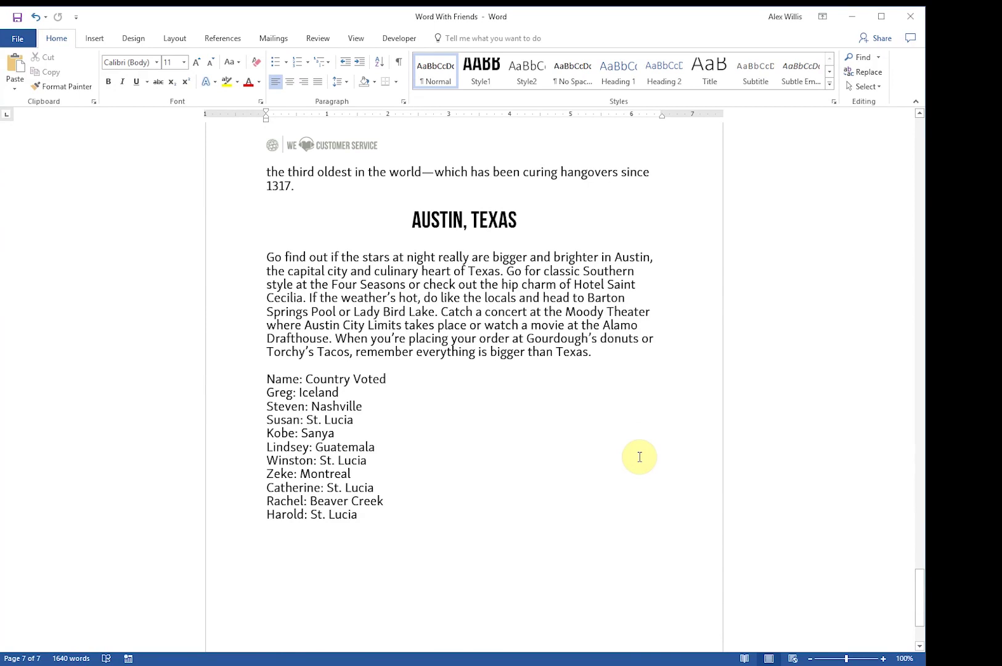
# Step: Add several blank paragraphs below the last entry of the voting list and show the formatting marks
pyautogui.click(388, 516)
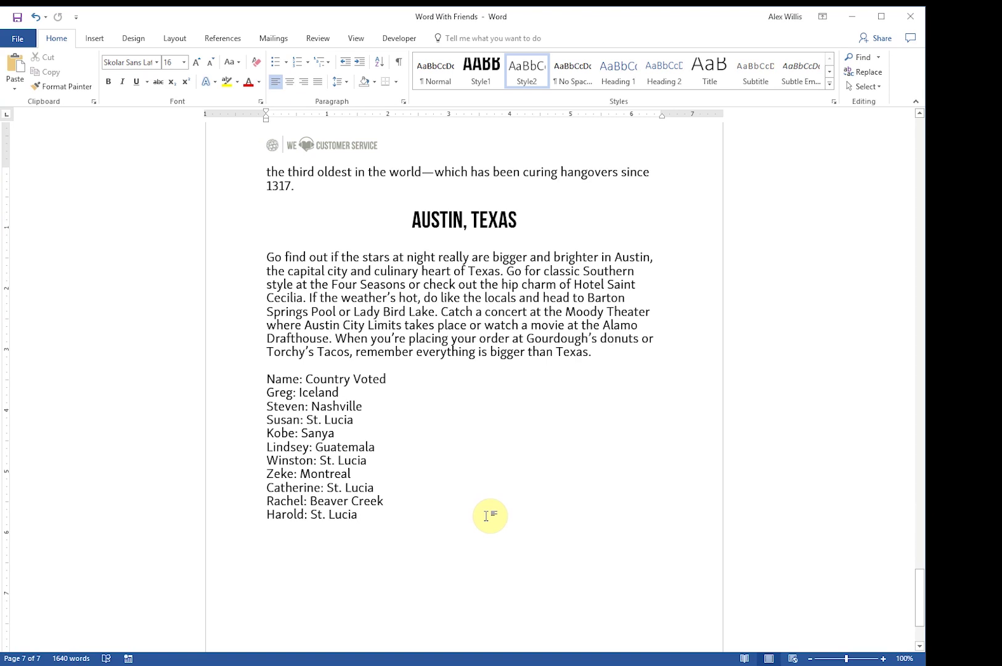
pyautogui.press('Return')
pyautogui.press('Return')
pyautogui.press('Return')
pyautogui.press('Return')
pyautogui.press('Return')
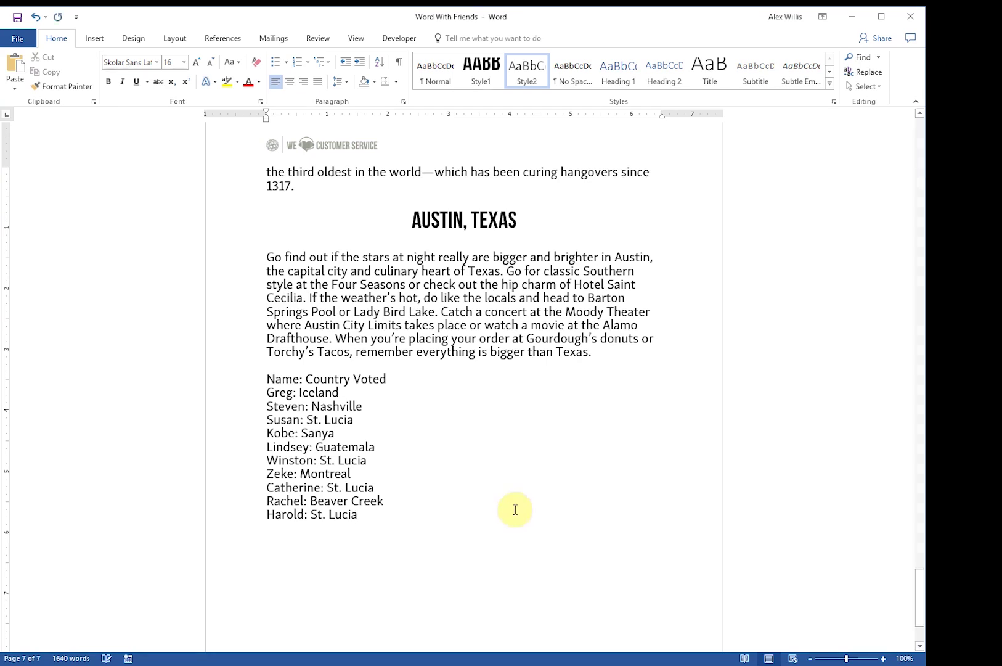
pyautogui.click(399, 63)
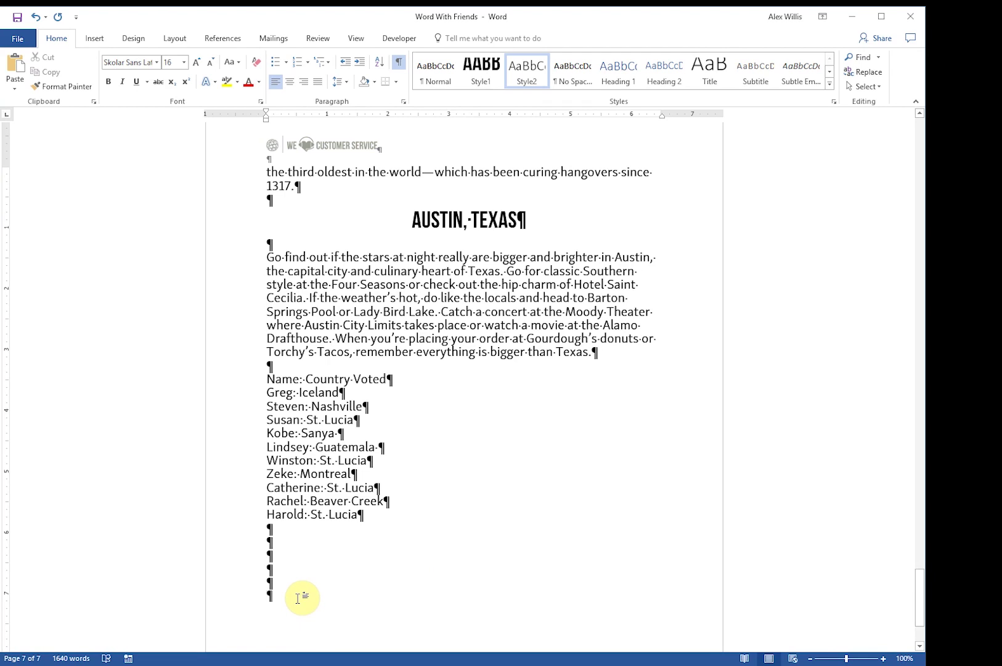
# Step: Delete the blank paragraphs below the voting list and hide the formatting marks
pyautogui.press('BackSpace')
pyautogui.press('BackSpace')
pyautogui.press('BackSpace')
pyautogui.press('BackSpace')
pyautogui.press('BackSpace')
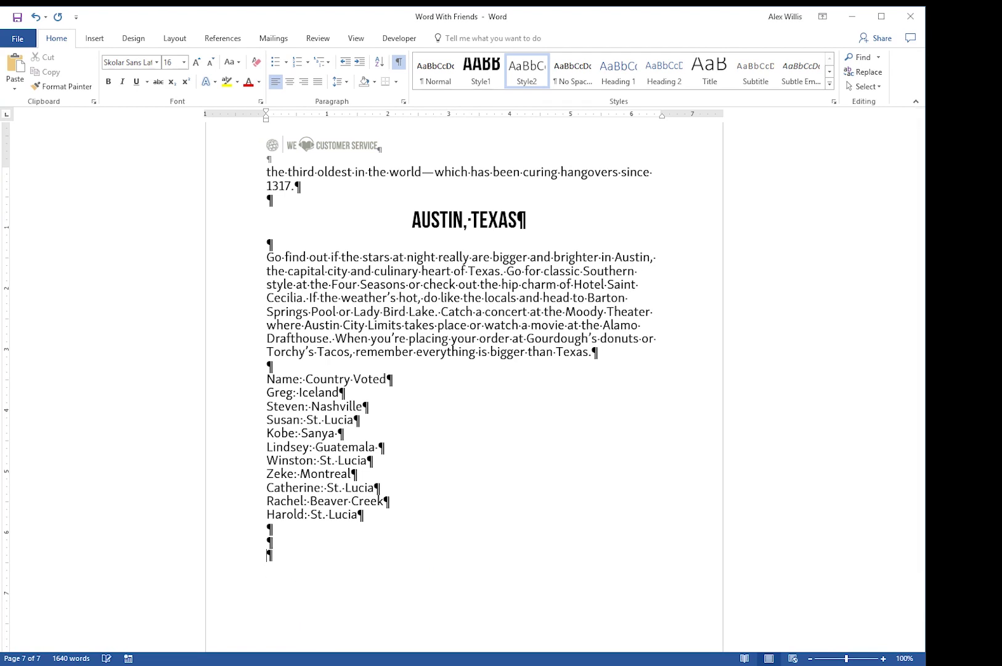
pyautogui.press('BackSpace')
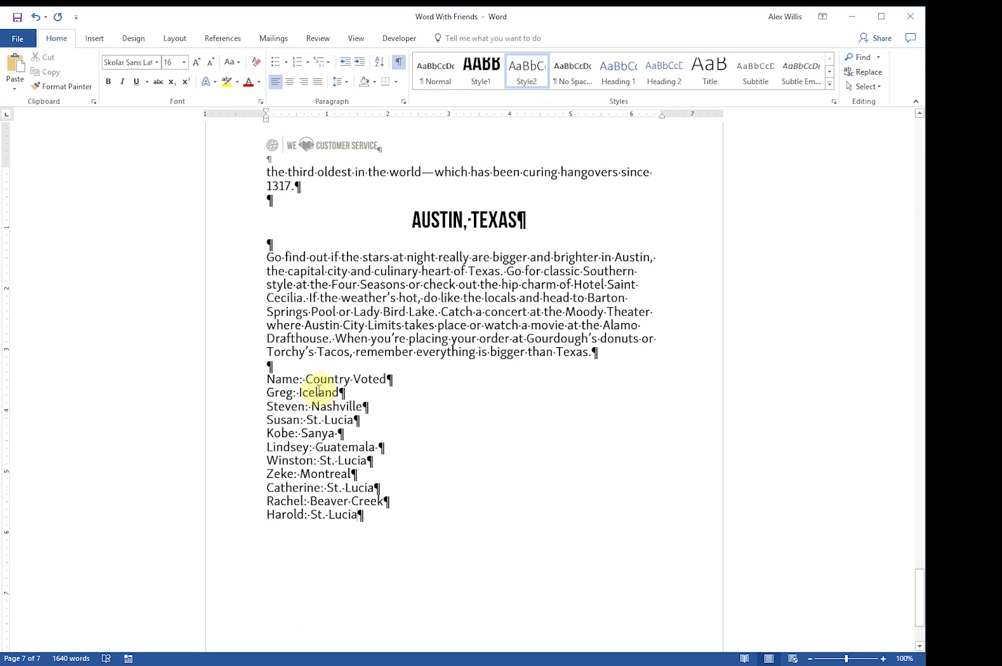
pyautogui.click(399, 62)
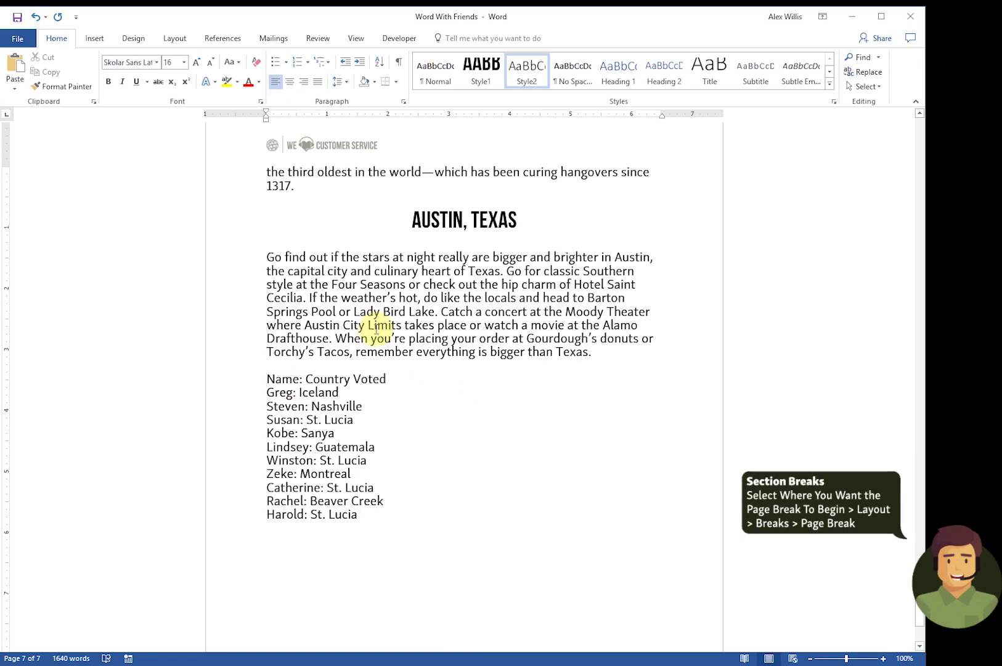
# Step: Insert a Next Page section break before the "Name: Country Voted" line
pyautogui.click(173, 40)
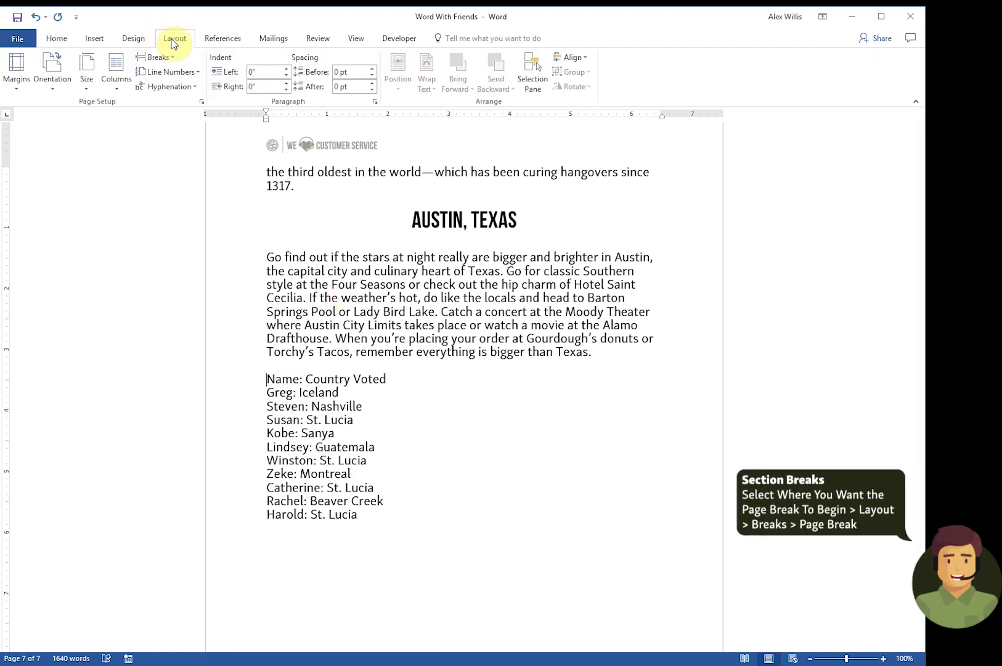
pyautogui.click(171, 56)
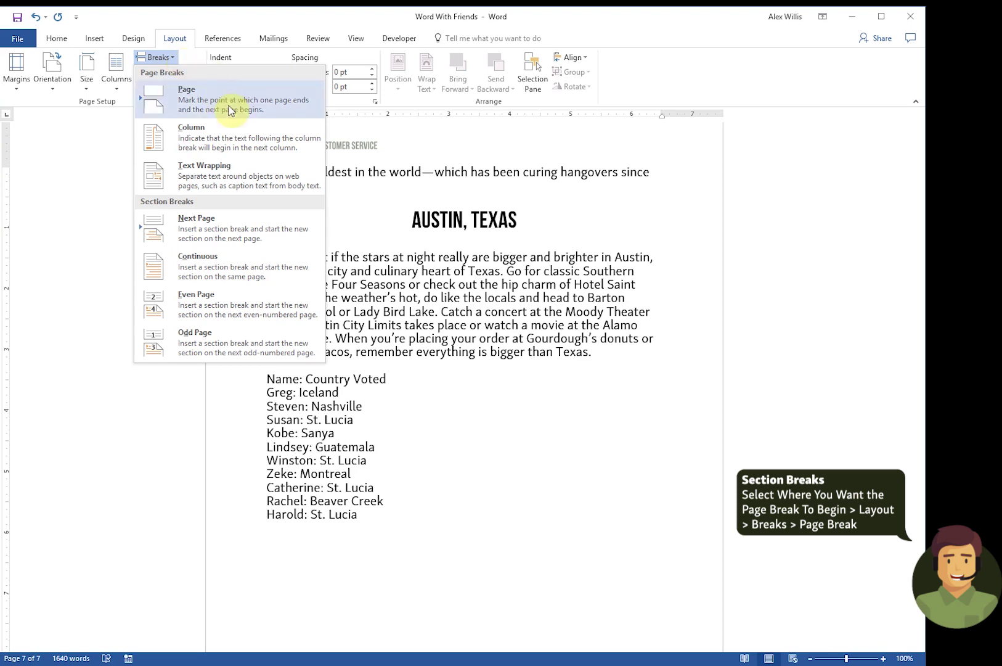
pyautogui.click(276, 231)
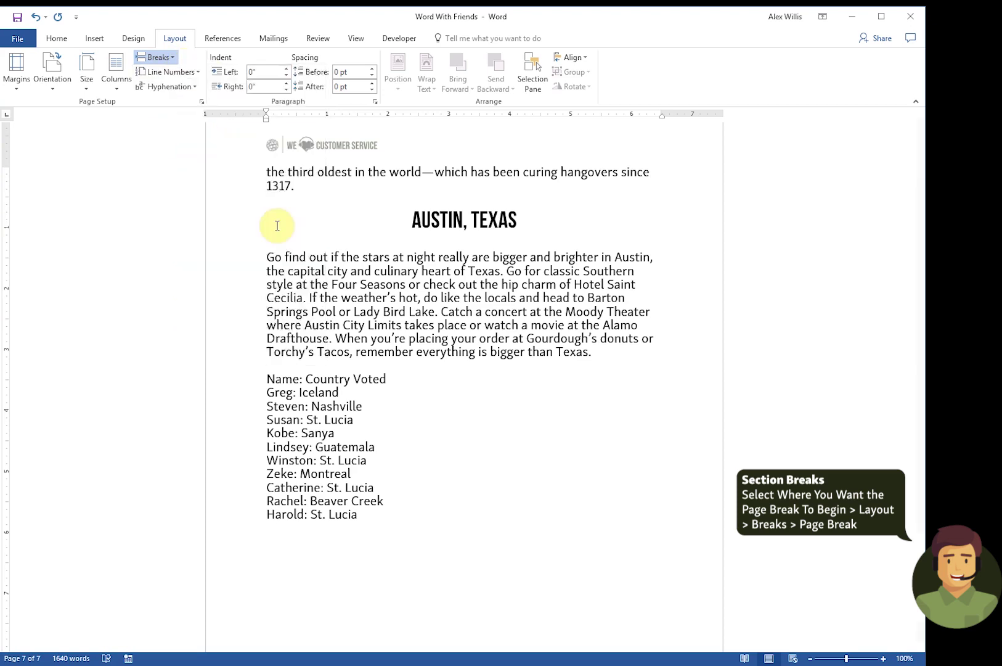
# Step: Examine how the section break separates the Austin, Texas page from the page with the voting list
pyautogui.scroll(1, 346, 577)
pyautogui.scroll(-3, 348, 577)
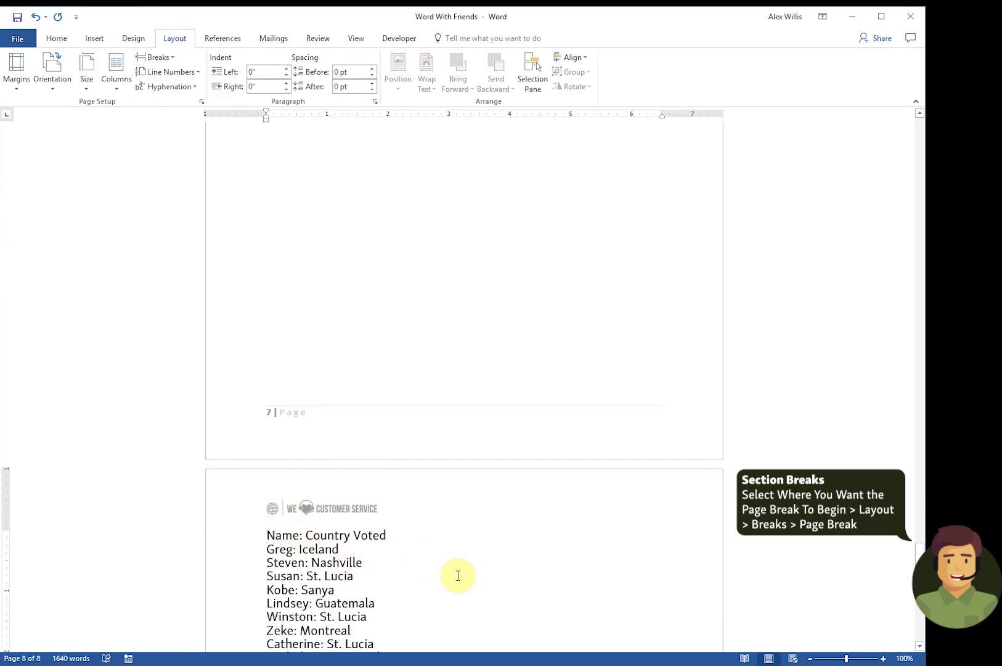
pyautogui.scroll(-2, 443, 587)
pyautogui.scroll(-1, 427, 582)
pyautogui.scroll(8, 427, 582)
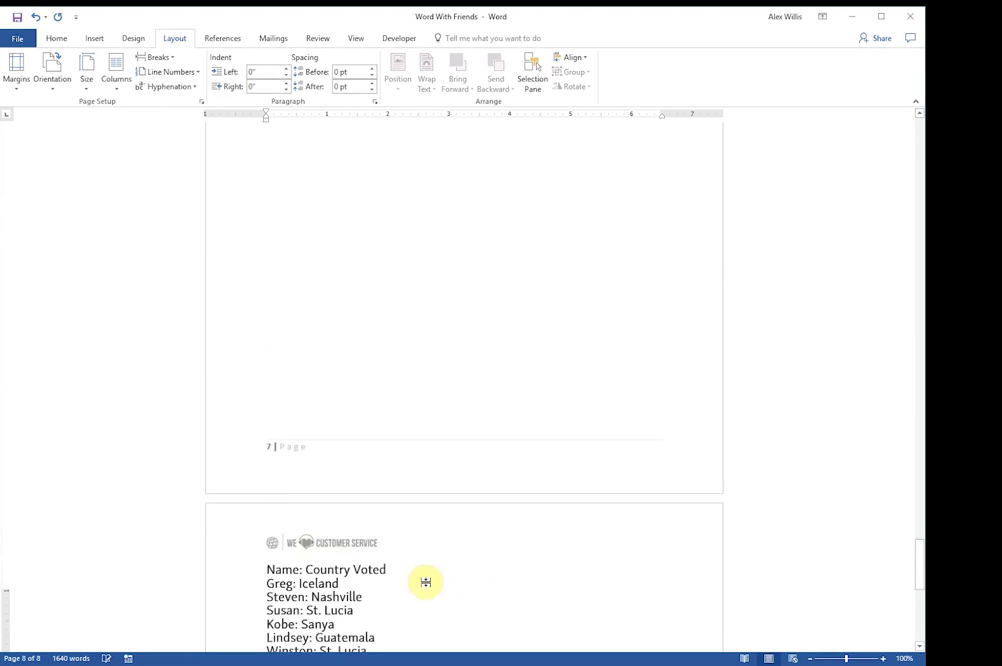
pyautogui.scroll(-2, 416, 540)
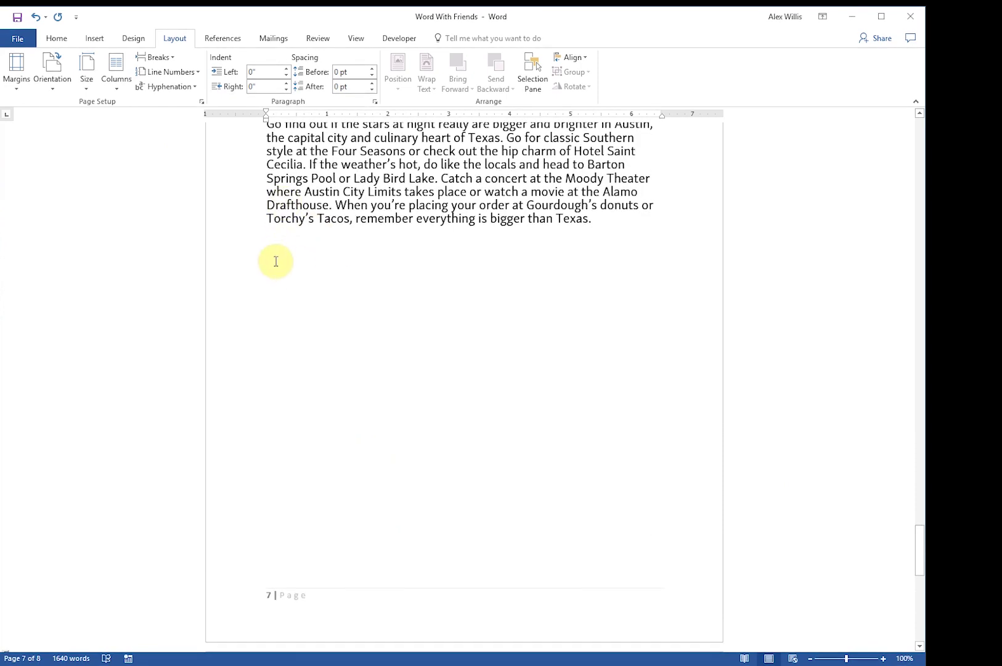
pyautogui.scroll(2, 493, 558)
pyautogui.scroll(-7, 491, 558)
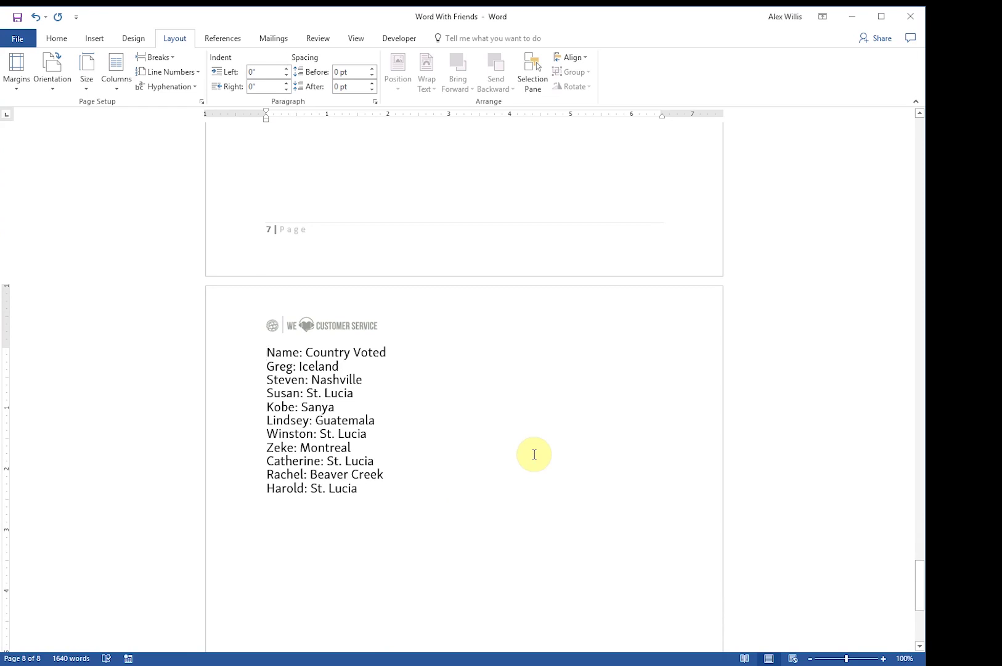
# Step: Set the voting list section's page orientation to Landscape and check it against the preceding page
pyautogui.click(53, 90)
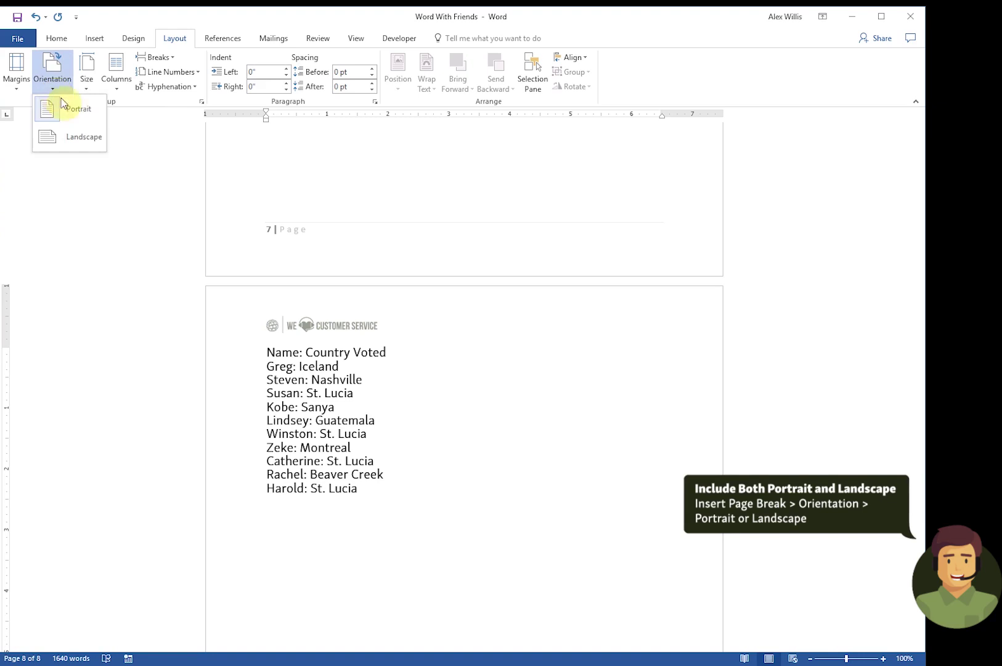
pyautogui.click(74, 142)
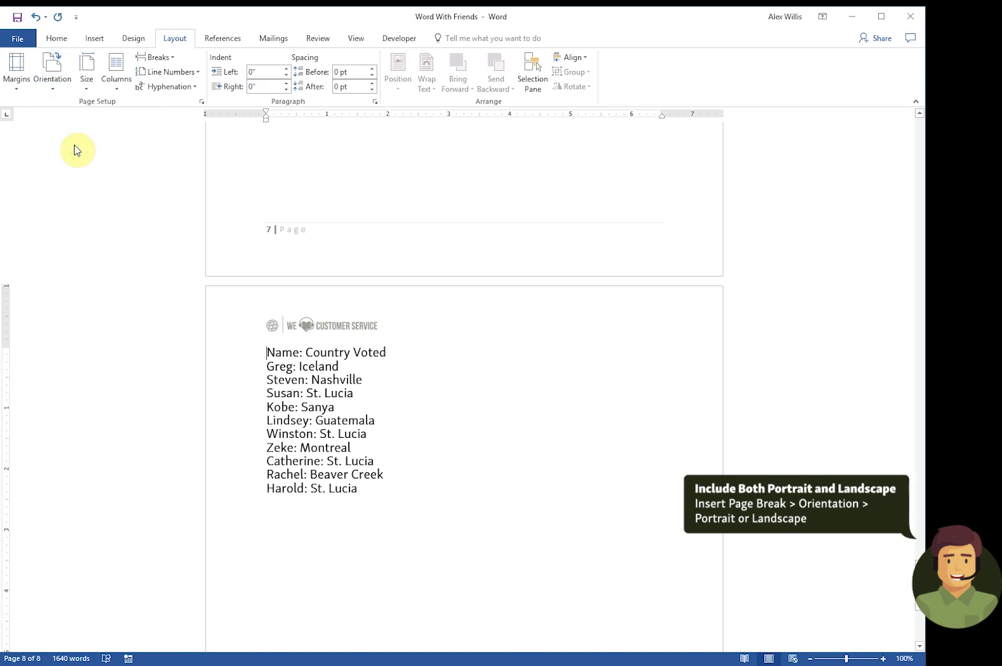
pyautogui.scroll(4, 507, 469)
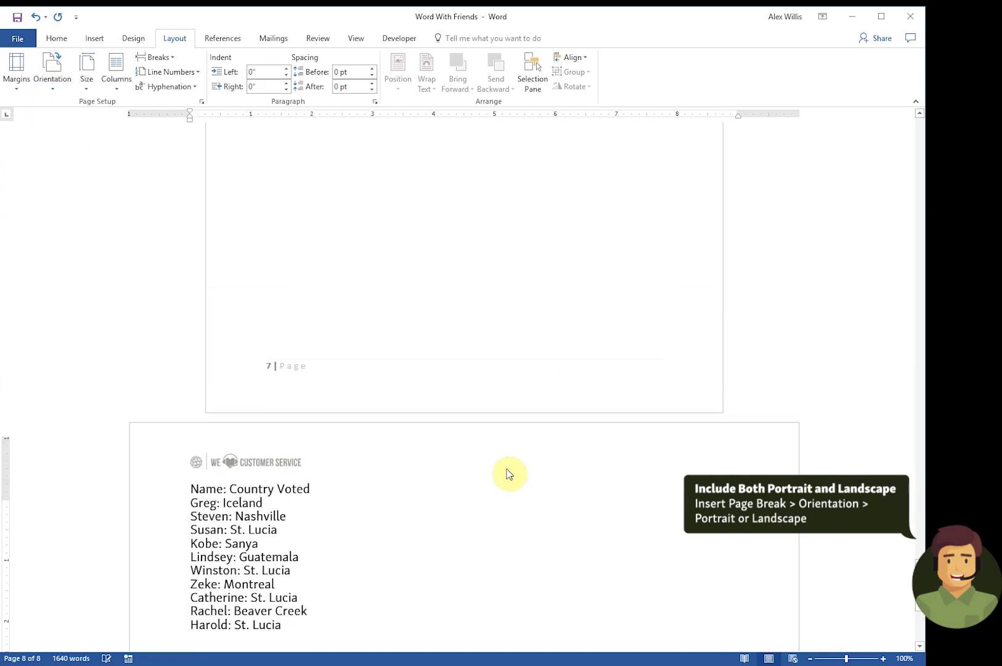
pyautogui.scroll(-6, 508, 468)
pyautogui.scroll(6, 507, 469)
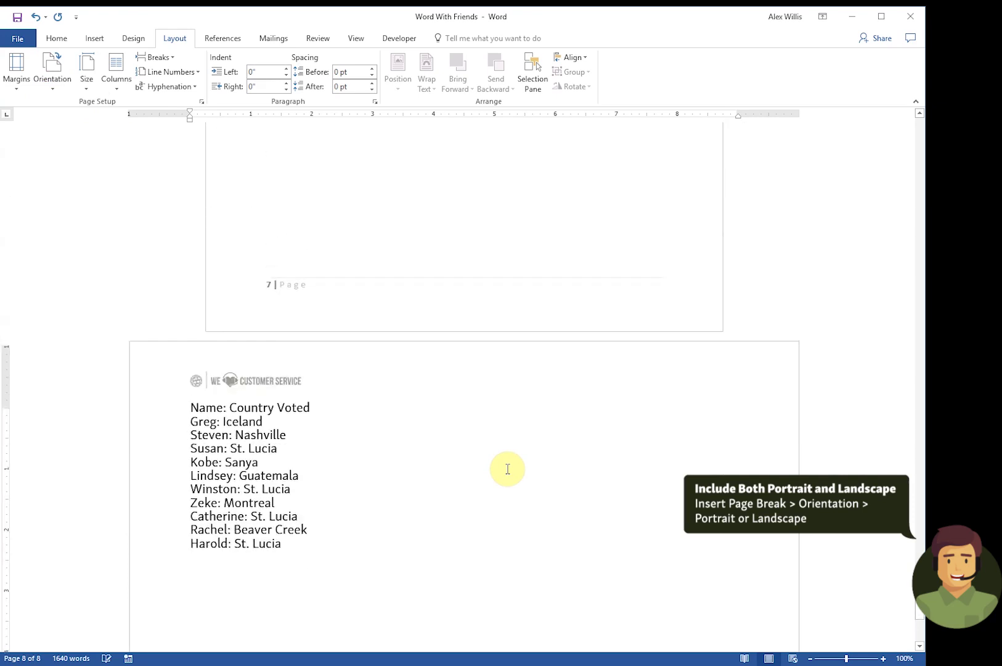
pyautogui.scroll(-6, 507, 469)
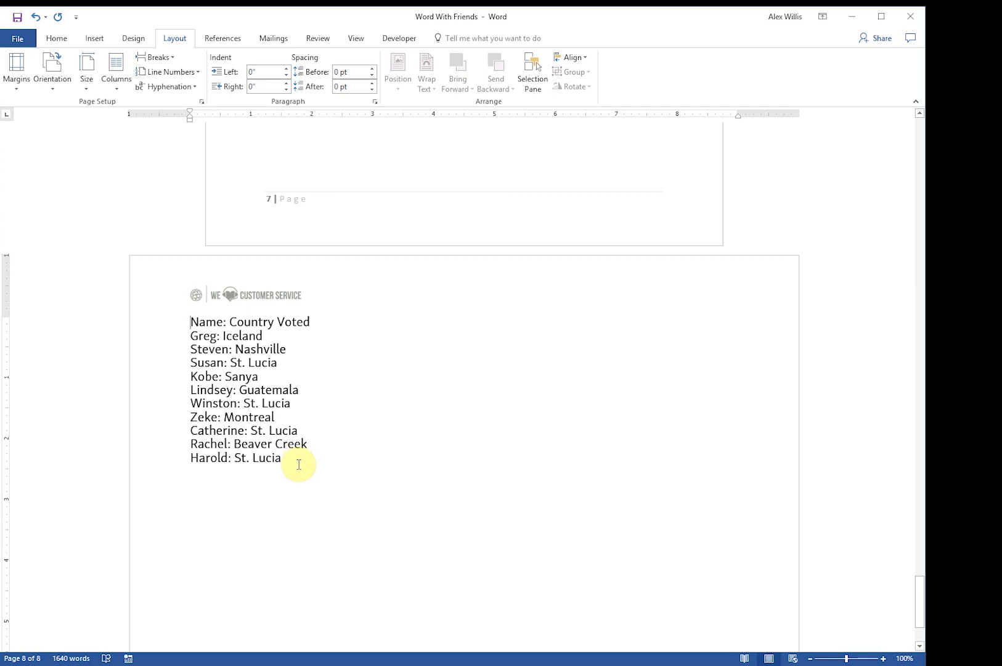
# Step: Convert the whole voting list to a 2-column table, separating the text at the colons with automatic fixed column width
pyautogui.moveTo(293, 463); pyautogui.dragTo(161, 351)
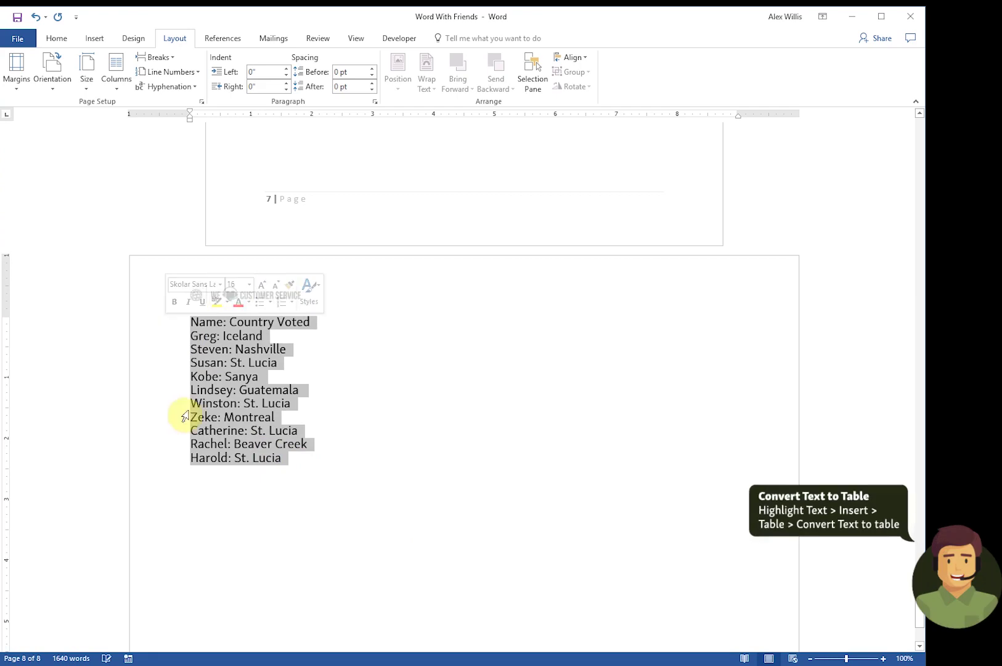
pyautogui.click(96, 37)
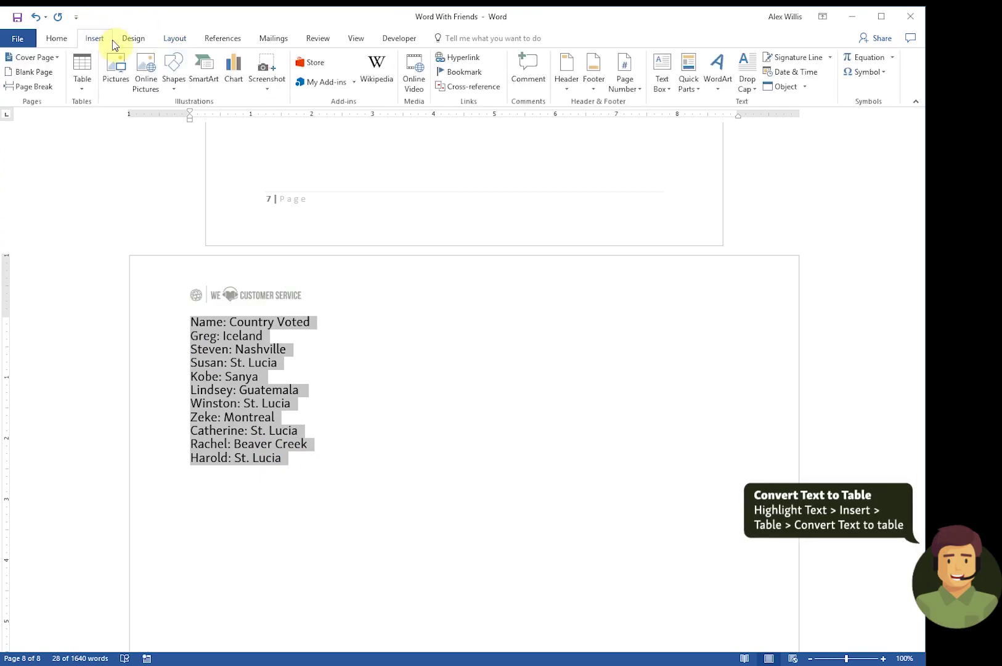
pyautogui.click(86, 90)
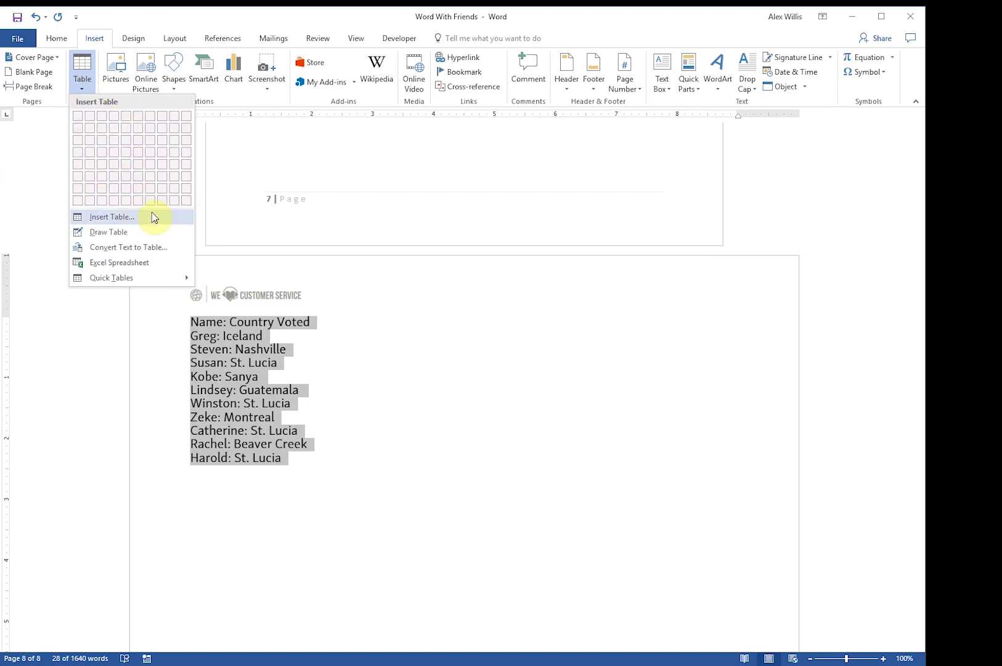
pyautogui.click(128, 247)
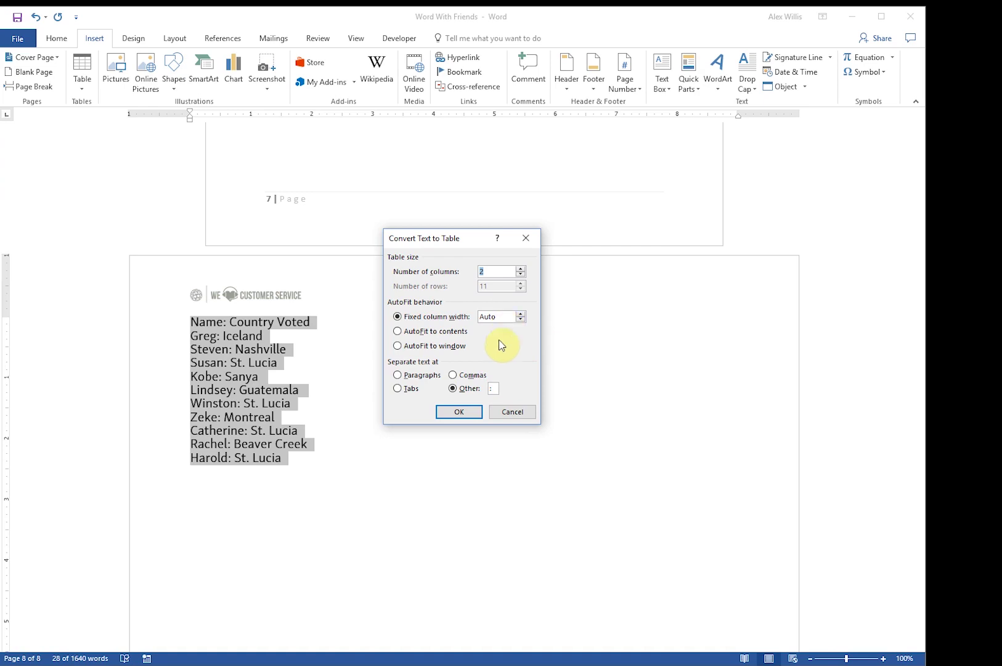
pyautogui.click(458, 412)
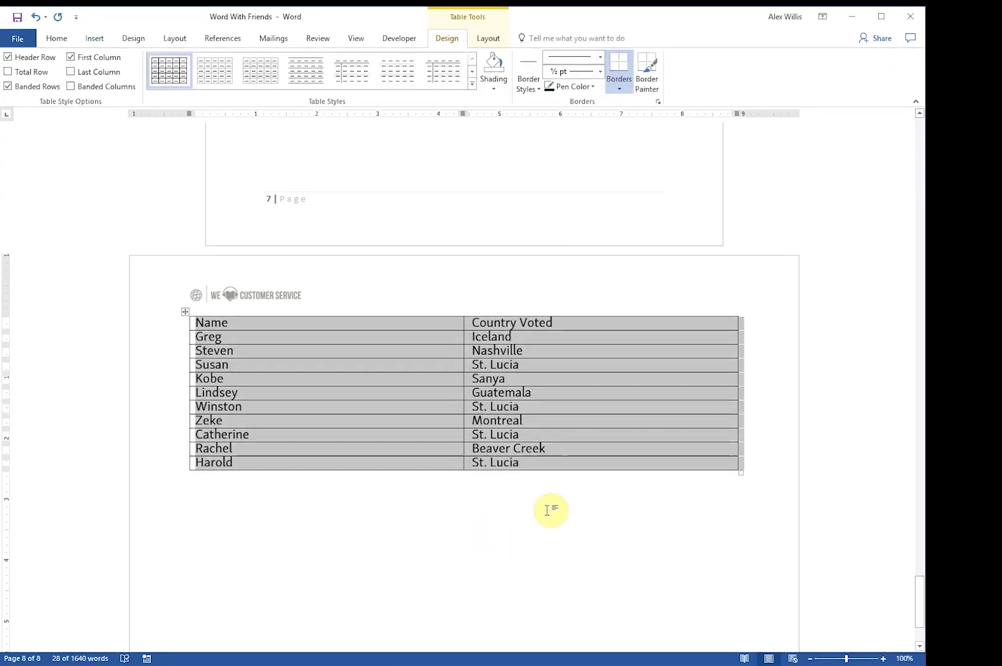
# Step: Draw the outline of a second table about 4.44" wide and 2.39" high below the voting table
pyautogui.click(533, 544)
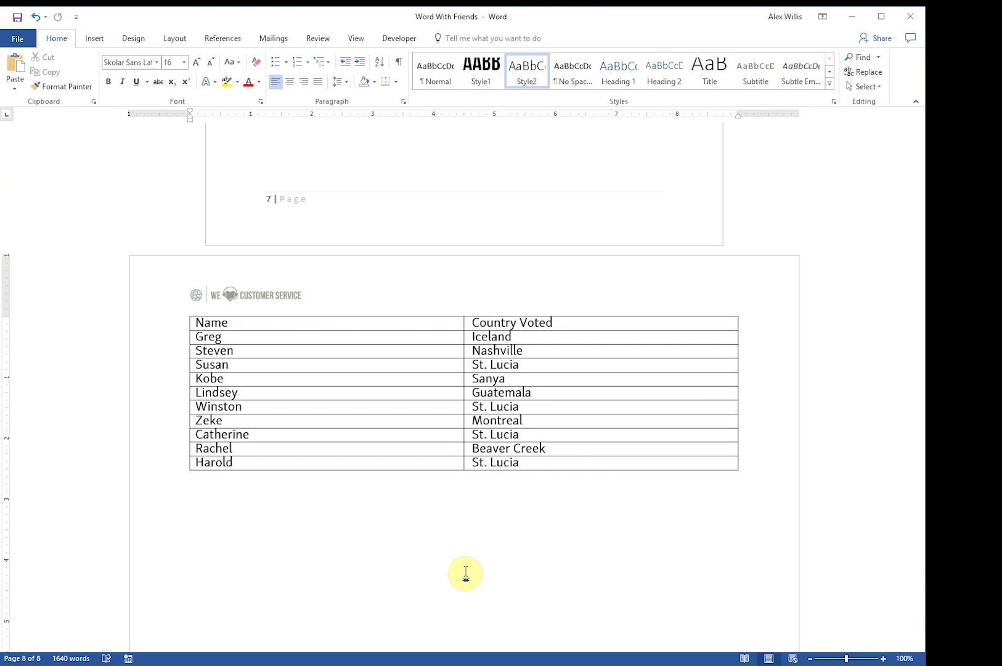
pyautogui.press('Return')
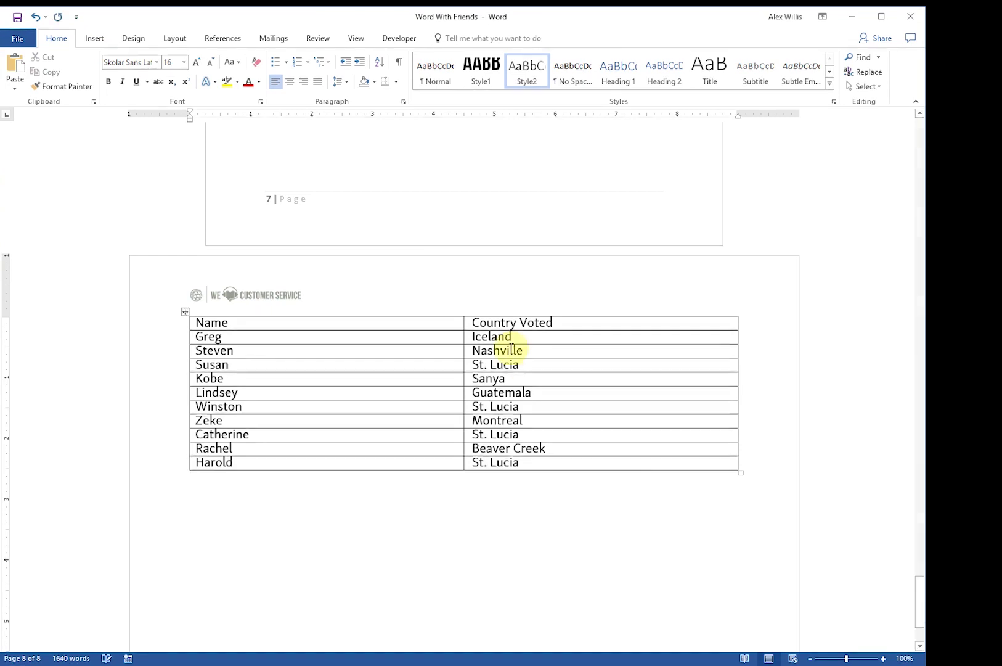
pyautogui.click(92, 38)
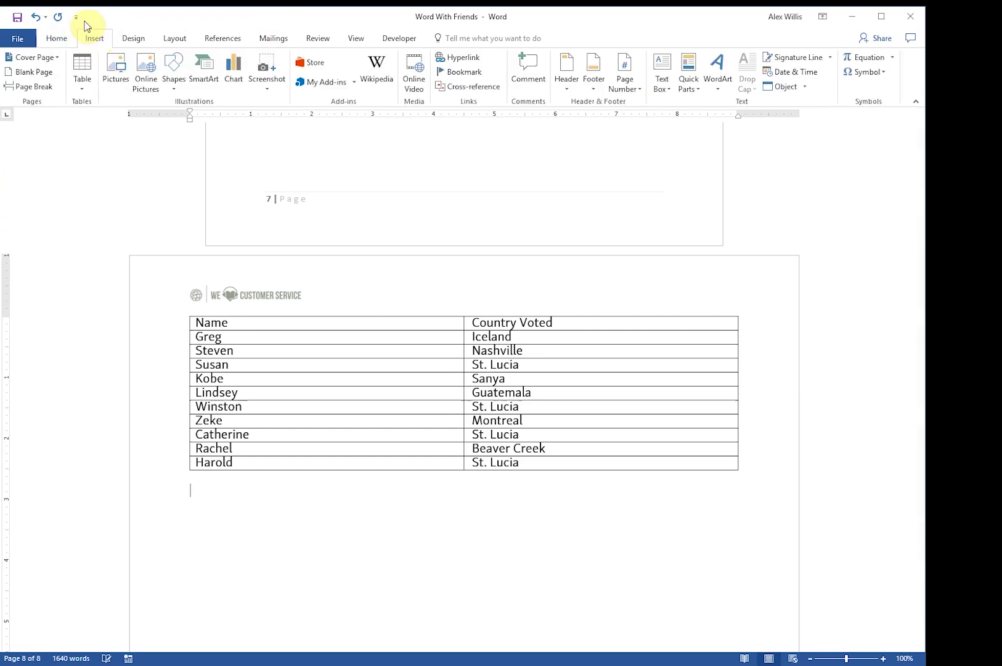
pyautogui.click(84, 93)
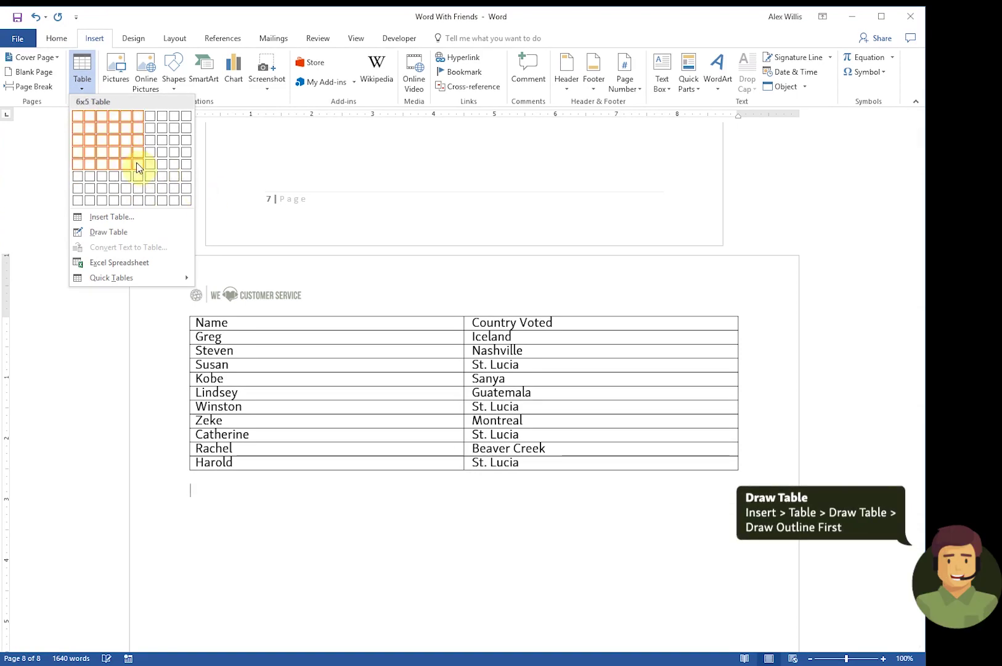
pyautogui.click(103, 237)
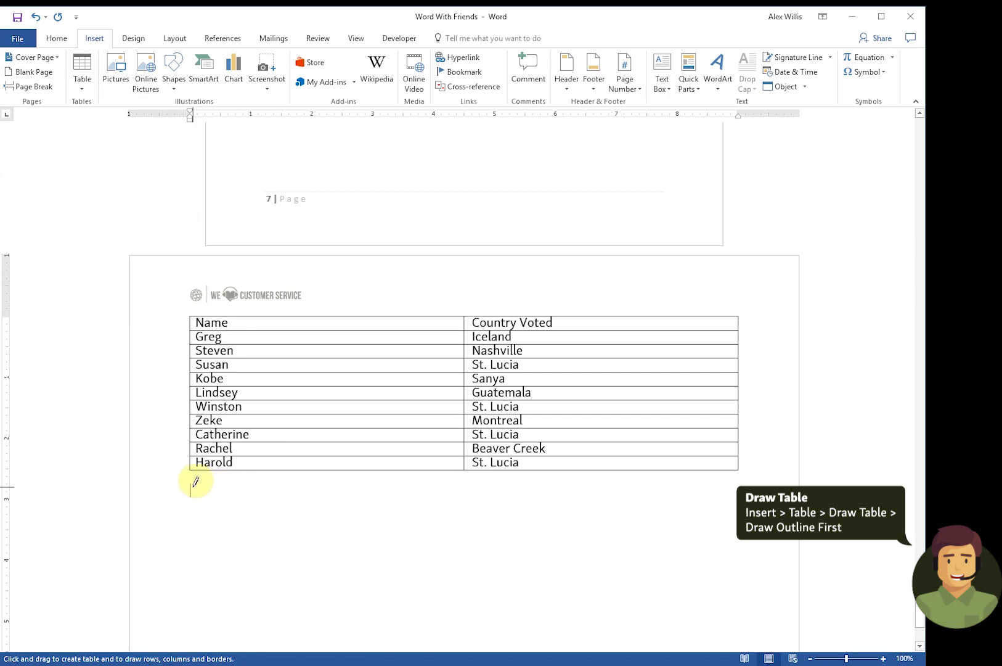
pyautogui.moveTo(195, 482)
pyautogui.mouseDown()
pyautogui.moveTo(246, 517)
pyautogui.moveTo(331, 541)
pyautogui.moveTo(462, 619)
pyautogui.moveTo(464, 632)
pyautogui.mouseUp()
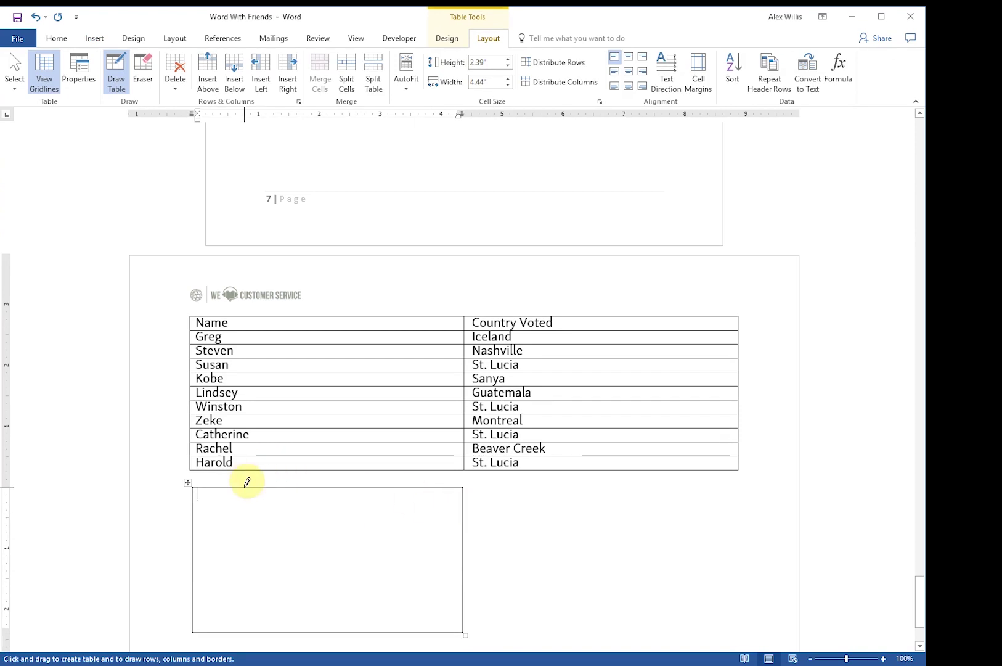
# Step: Divide the drawn table into four columns and two rows, and add a diagonal line across the third cell of the second row
pyautogui.moveTo(251, 482); pyautogui.dragTo(248, 629)
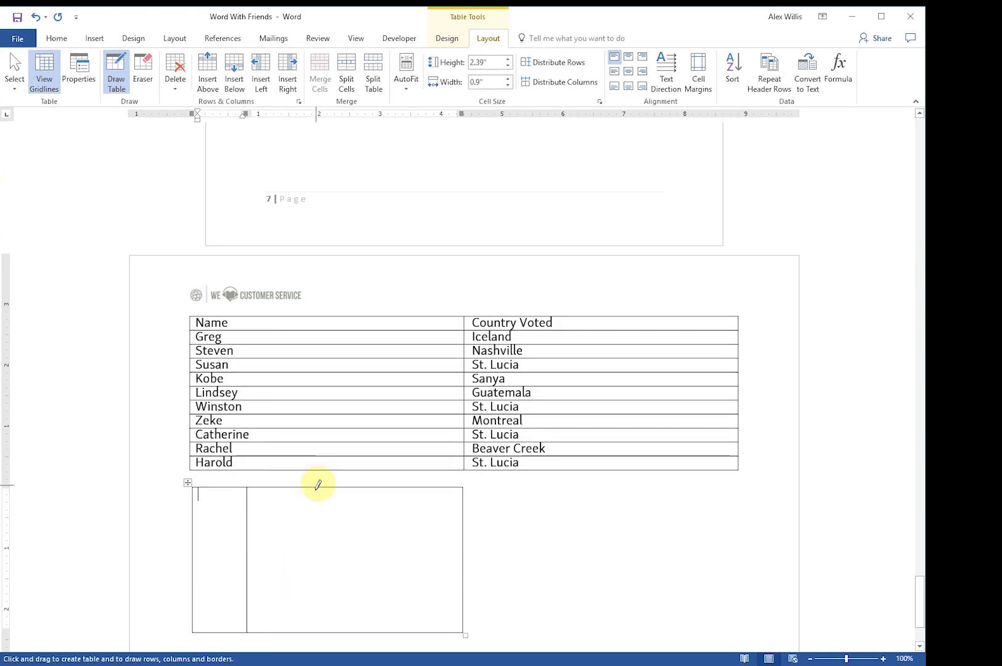
pyautogui.moveTo(320, 483); pyautogui.dragTo(319, 630)
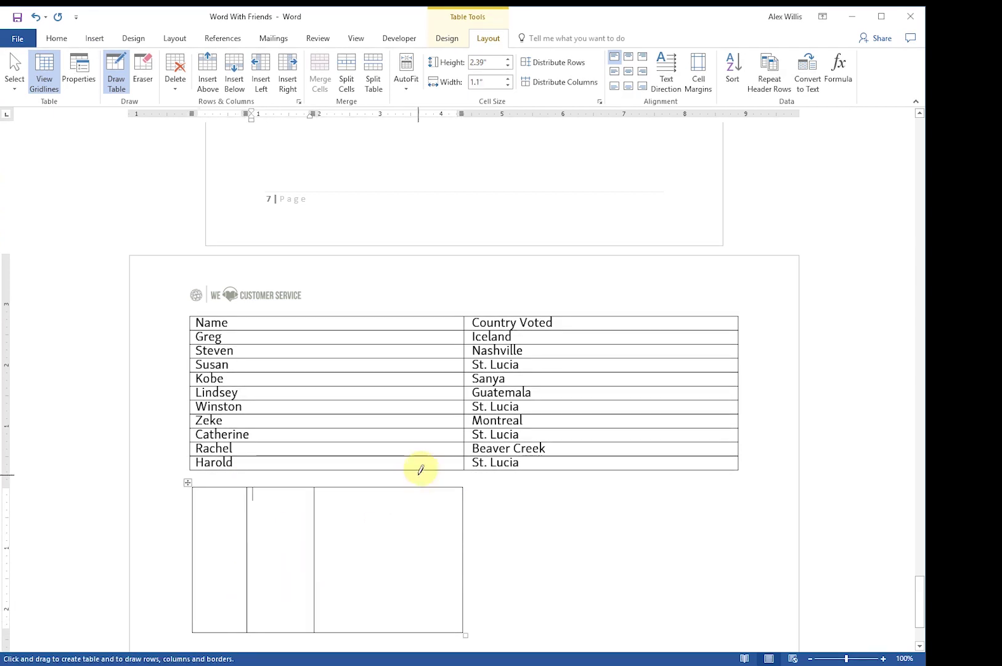
pyautogui.moveTo(409, 484); pyautogui.dragTo(413, 606)
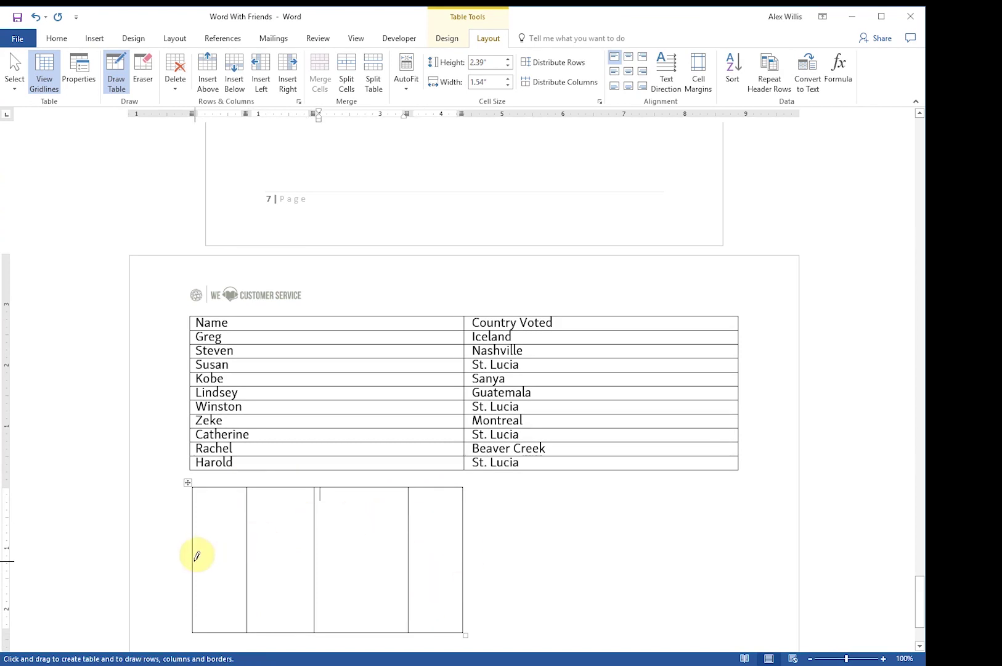
pyautogui.moveTo(198, 555); pyautogui.dragTo(442, 543)
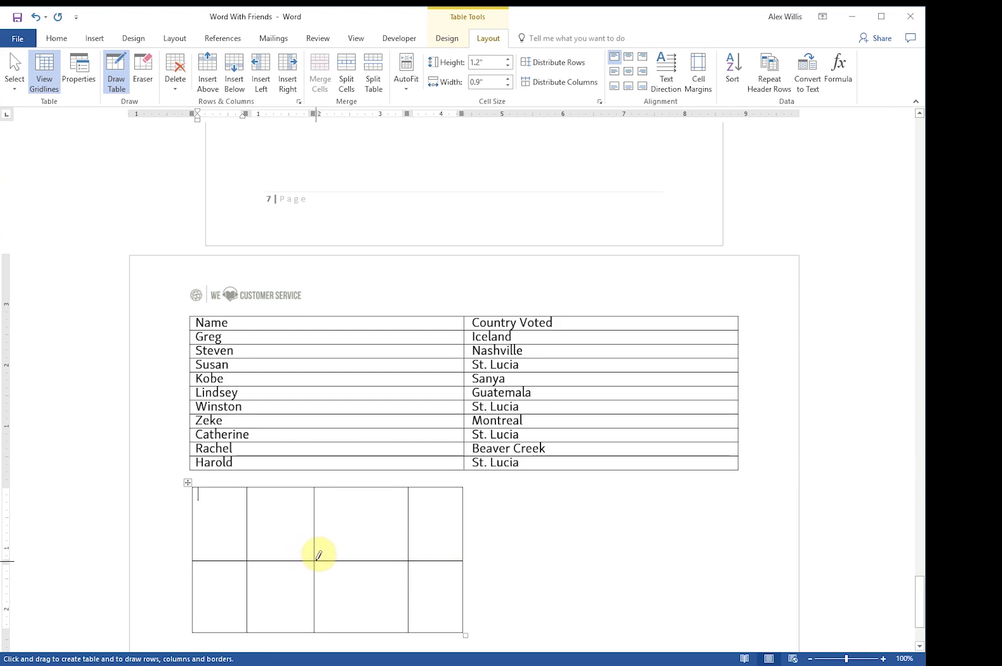
pyautogui.moveTo(316, 560)
pyautogui.mouseDown()
pyautogui.moveTo(387, 600)
pyautogui.moveTo(408, 631)
pyautogui.mouseUp()
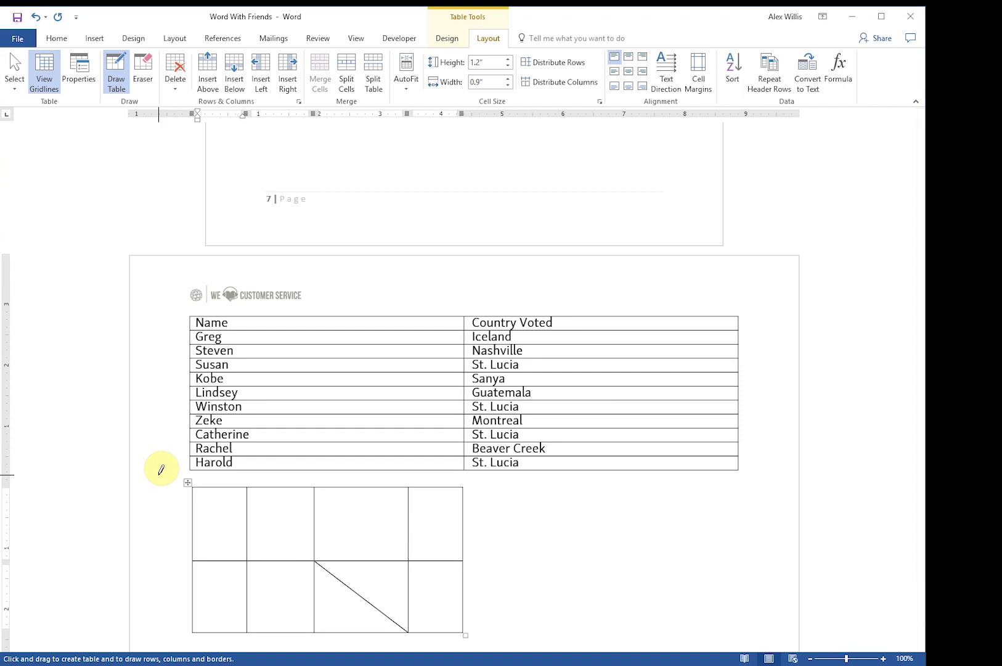
# Step: Stop drawing and delete the entire hand-drawn table below the voting table
pyautogui.click(14, 77)
pyautogui.click(189, 481)
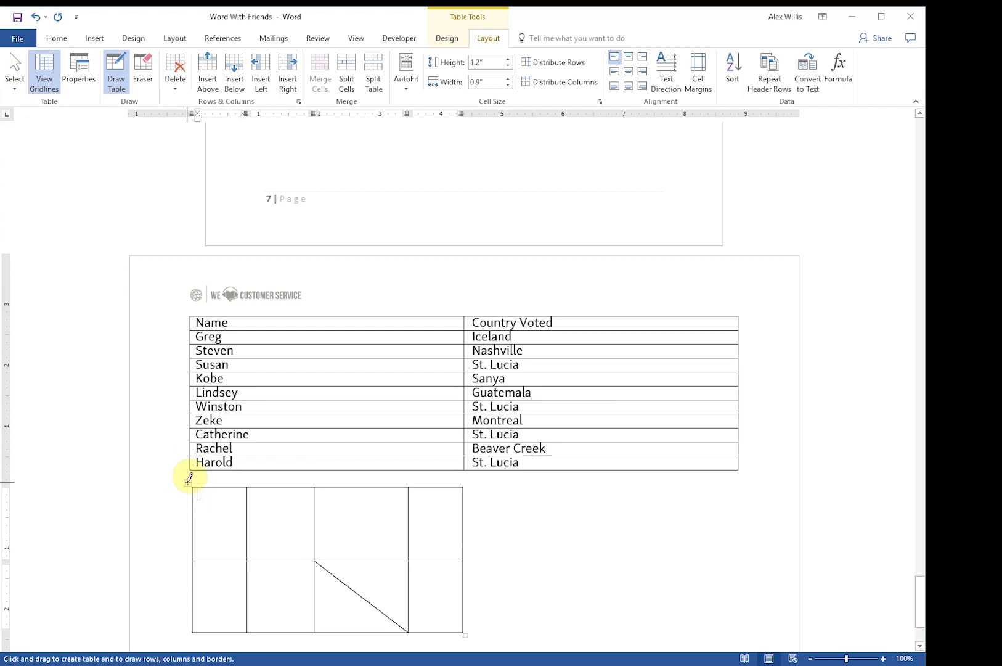
pyautogui.press('Escape')
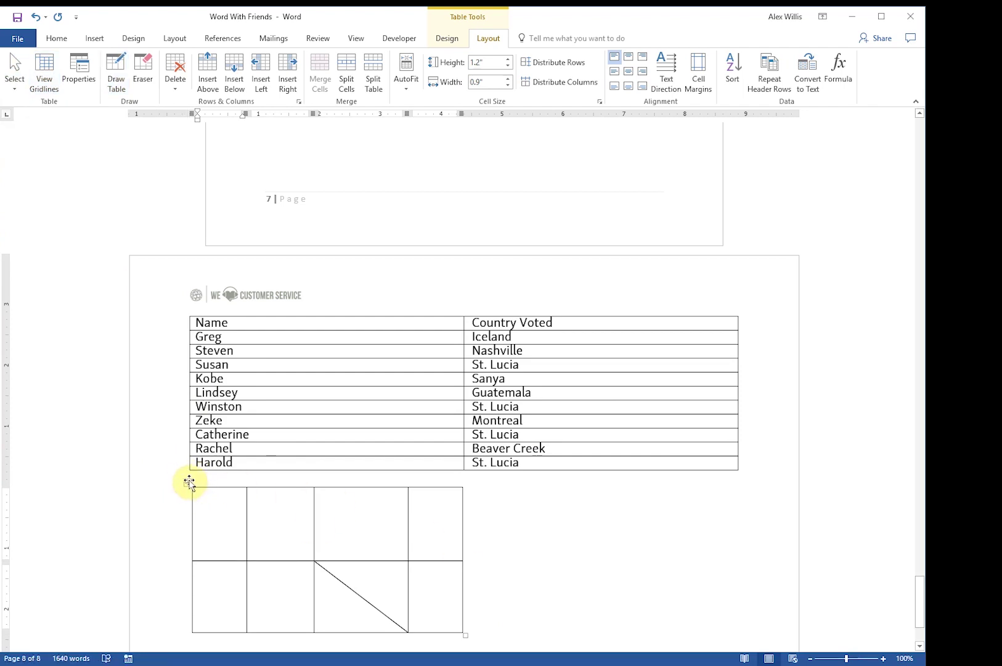
pyautogui.click(189, 481)
pyautogui.click(189, 481)
pyautogui.click(190, 482)
pyautogui.click(190, 482)
pyautogui.click(189, 482)
pyautogui.click(555, 593)
pyautogui.moveTo(504, 605); pyautogui.dragTo(206, 504)
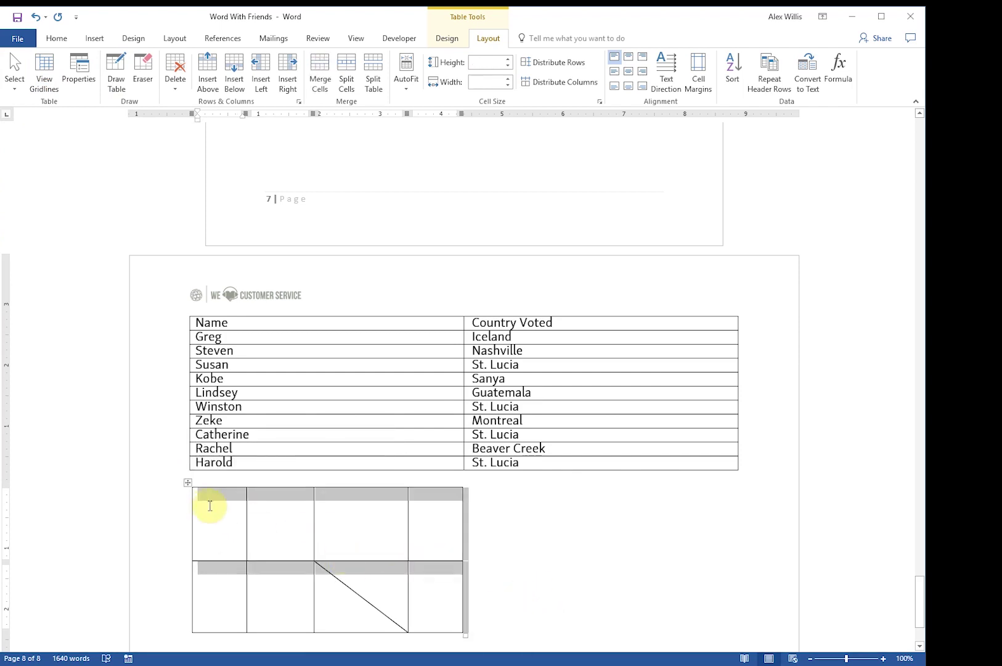
pyautogui.press('BackSpace')
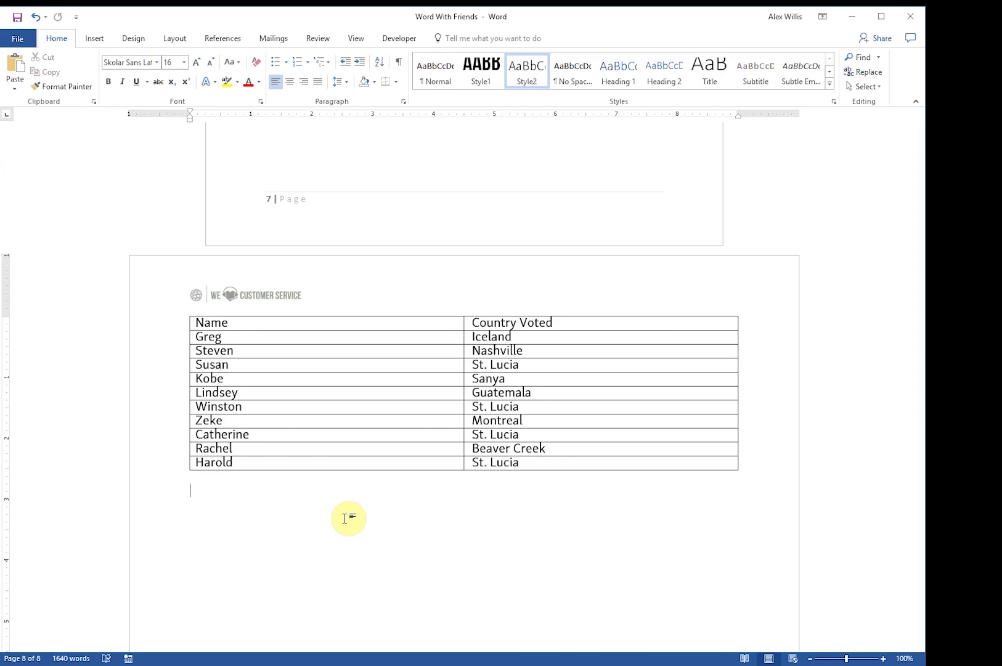
# Step: Apply the green Grid Tables style with a solid header row and banded rows to the voting table
pyautogui.click(549, 467)
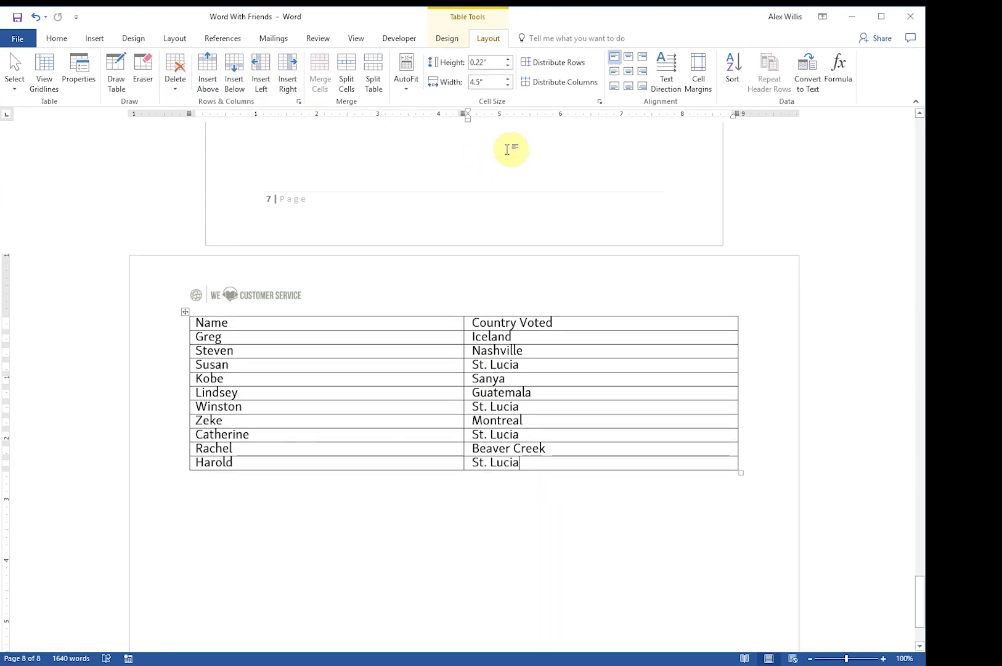
pyautogui.click(451, 37)
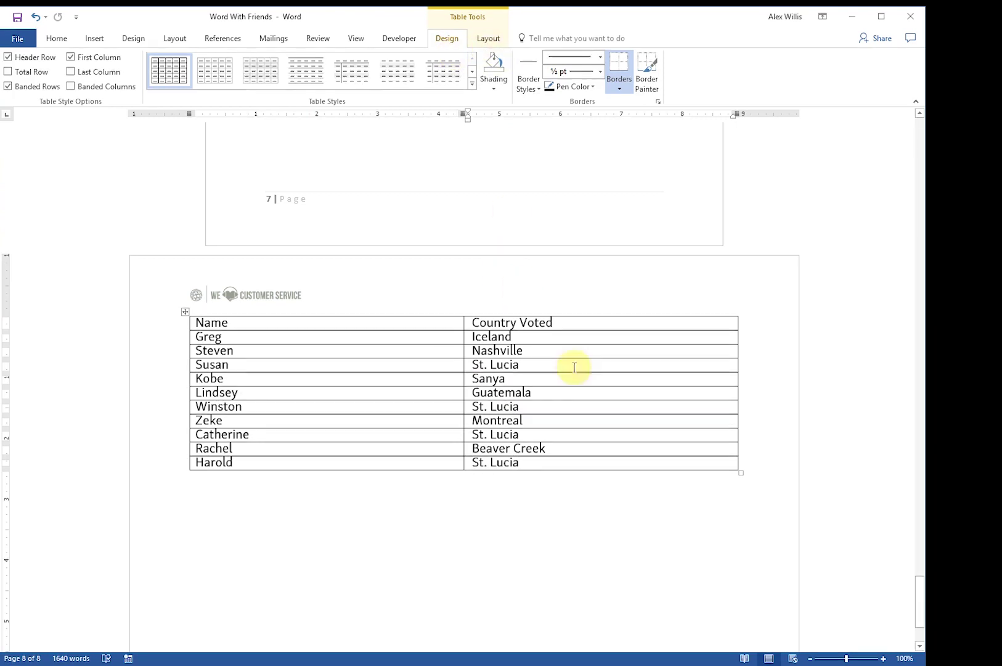
pyautogui.click(522, 554)
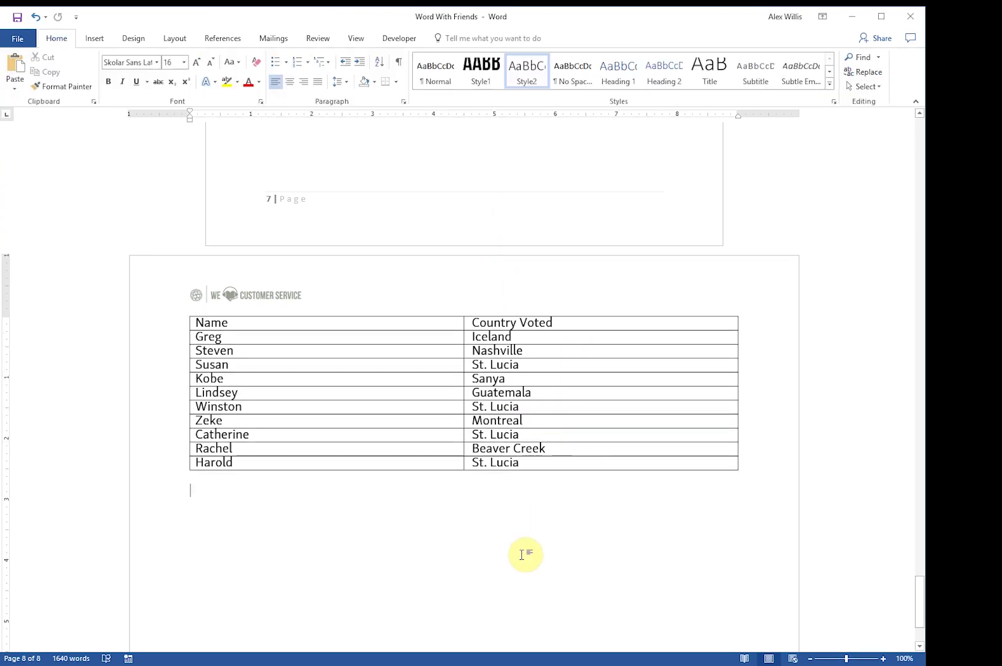
pyautogui.click(528, 466)
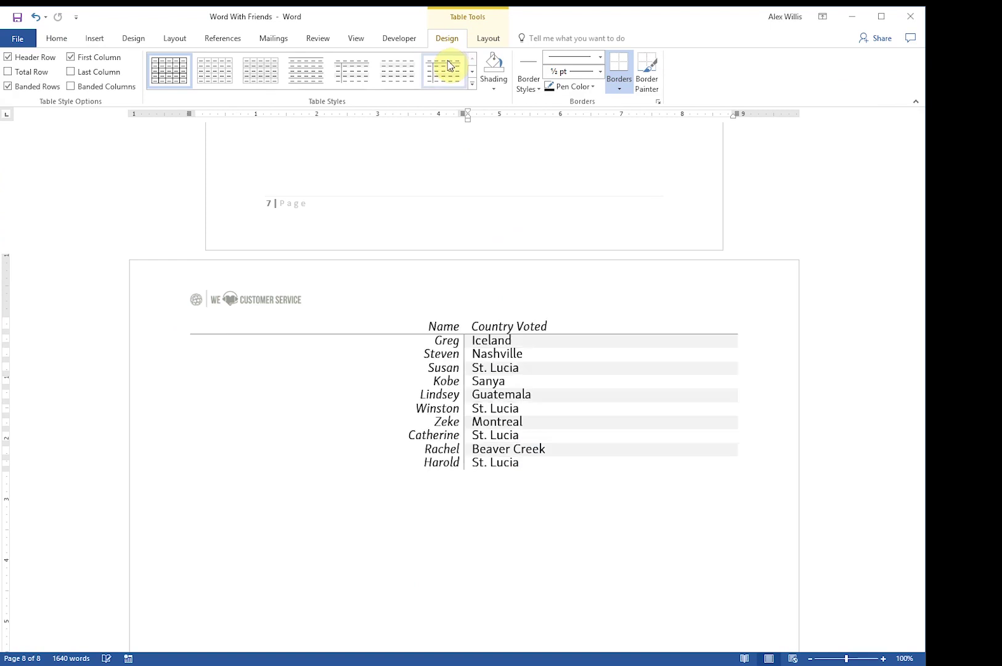
pyautogui.click(473, 85)
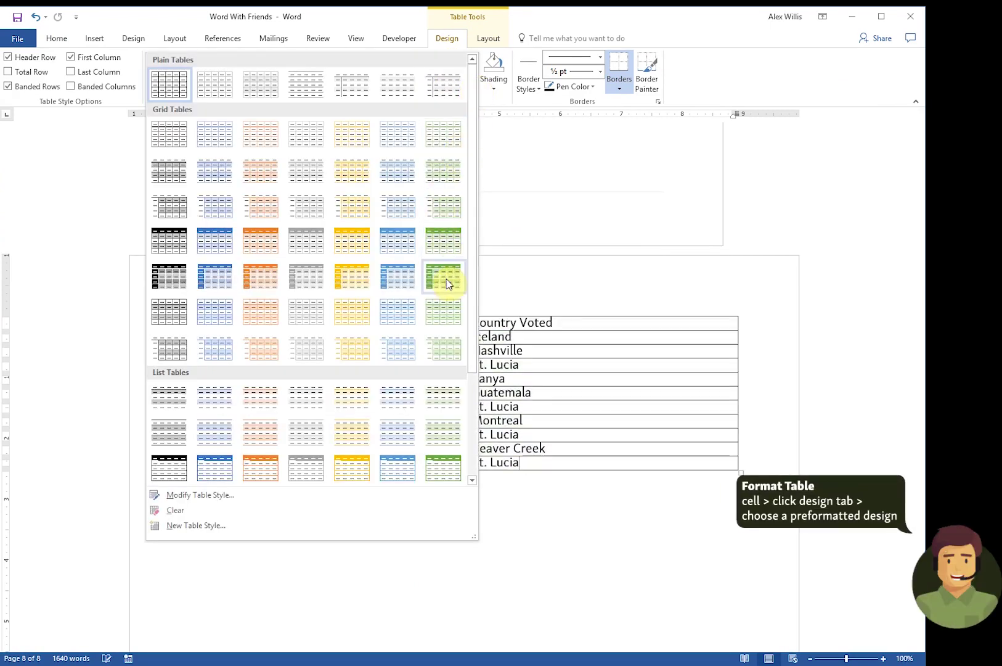
pyautogui.click(443, 242)
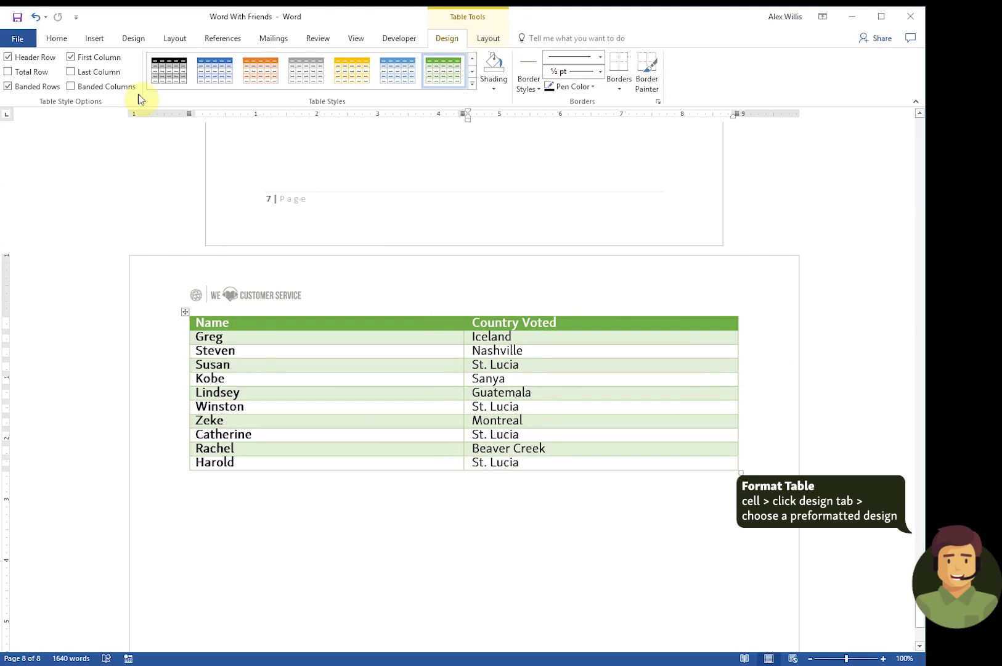
# Step: AutoFit the voting table's columns to their contents
pyautogui.click(489, 38)
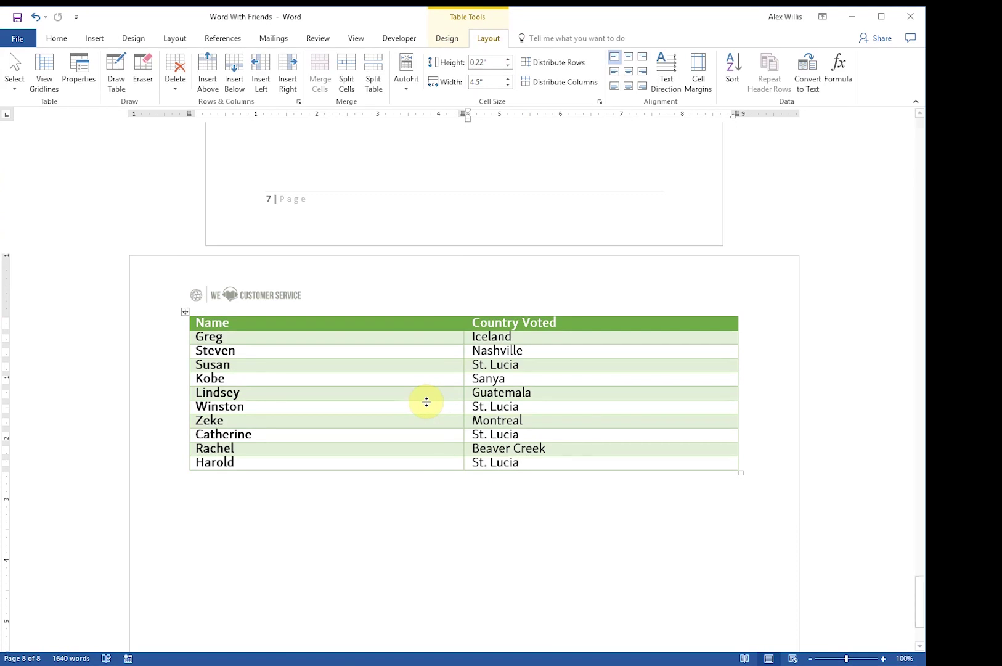
pyautogui.click(410, 79)
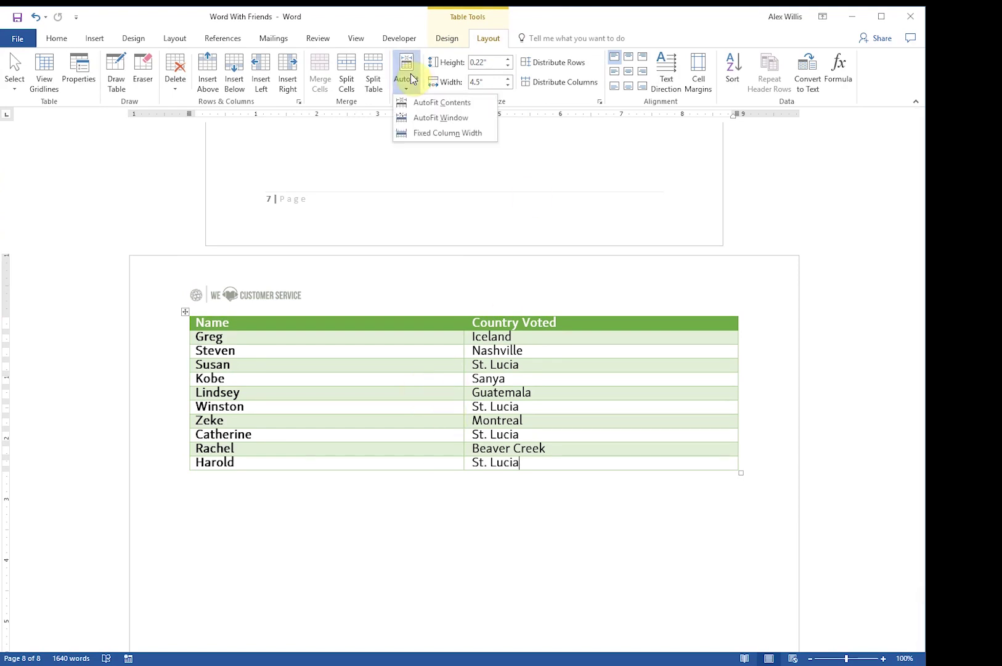
pyautogui.click(423, 107)
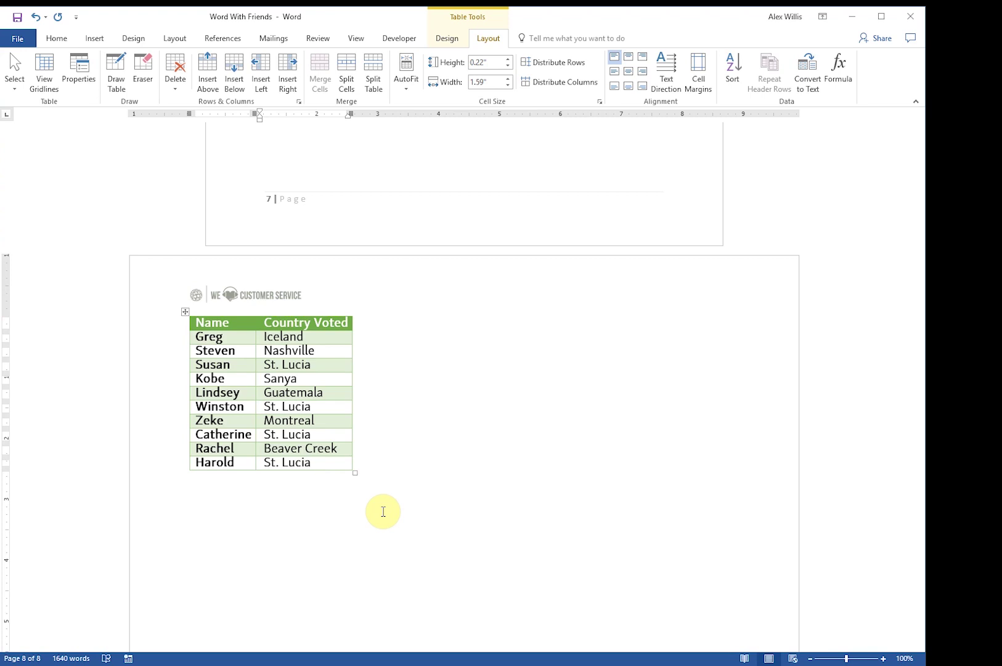
# Step: Look through the destination pages to examine the spacing between headings and paragraphs
pyautogui.scroll(20, 447, 392)
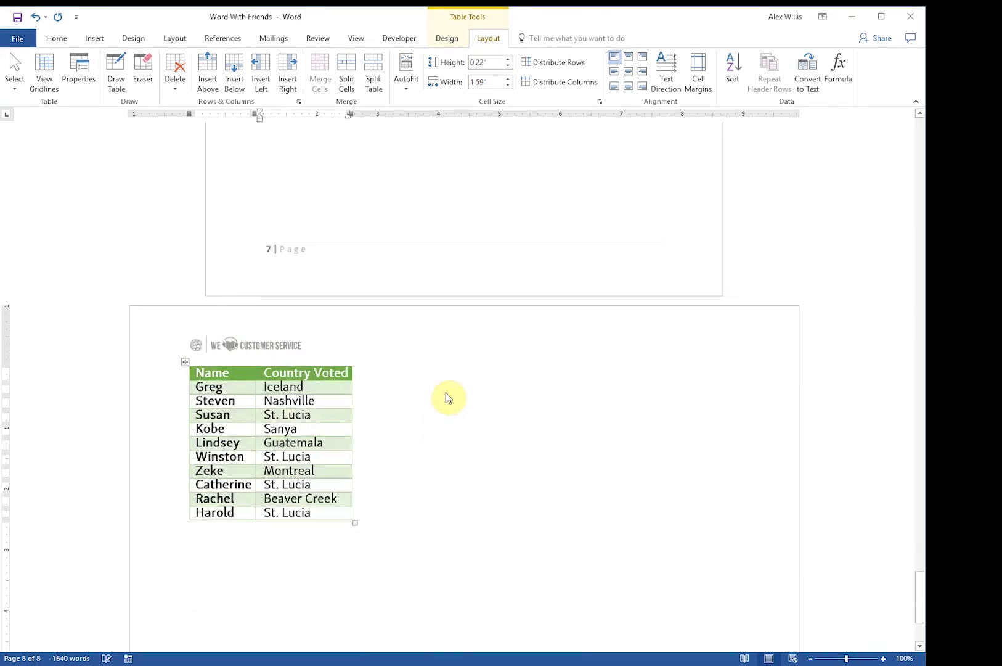
pyautogui.scroll(-7, 447, 392)
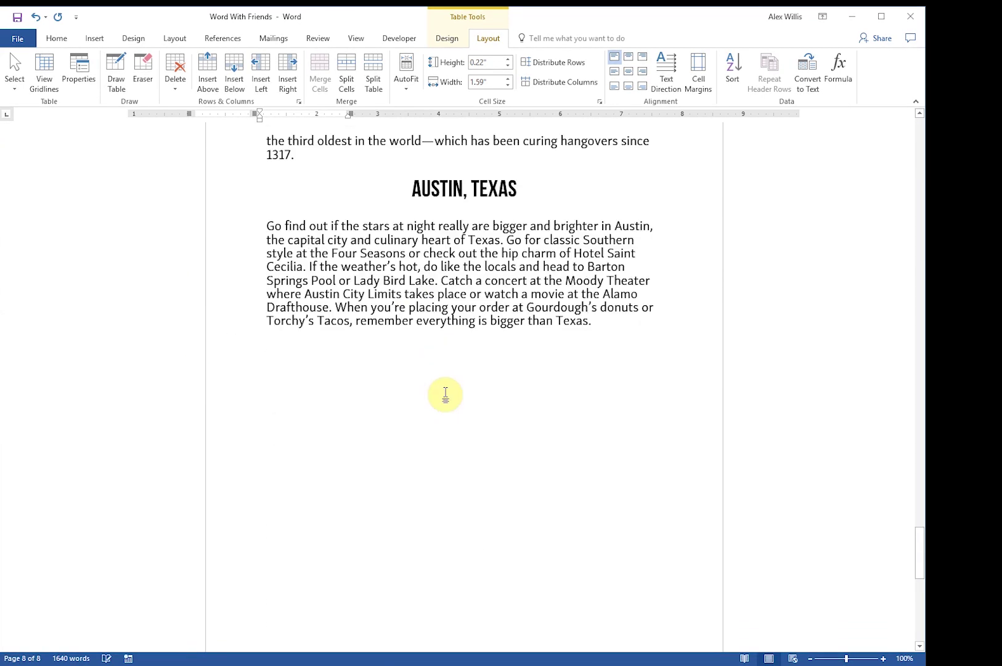
pyautogui.scroll(3, 531, 346)
pyautogui.click(543, 356)
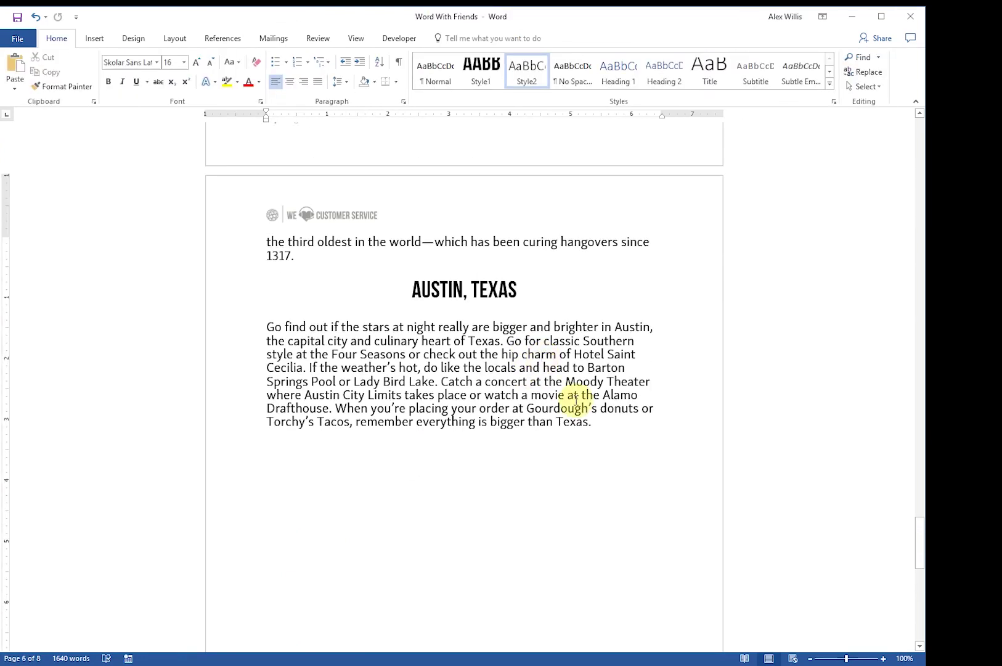
pyautogui.scroll(3, 577, 401)
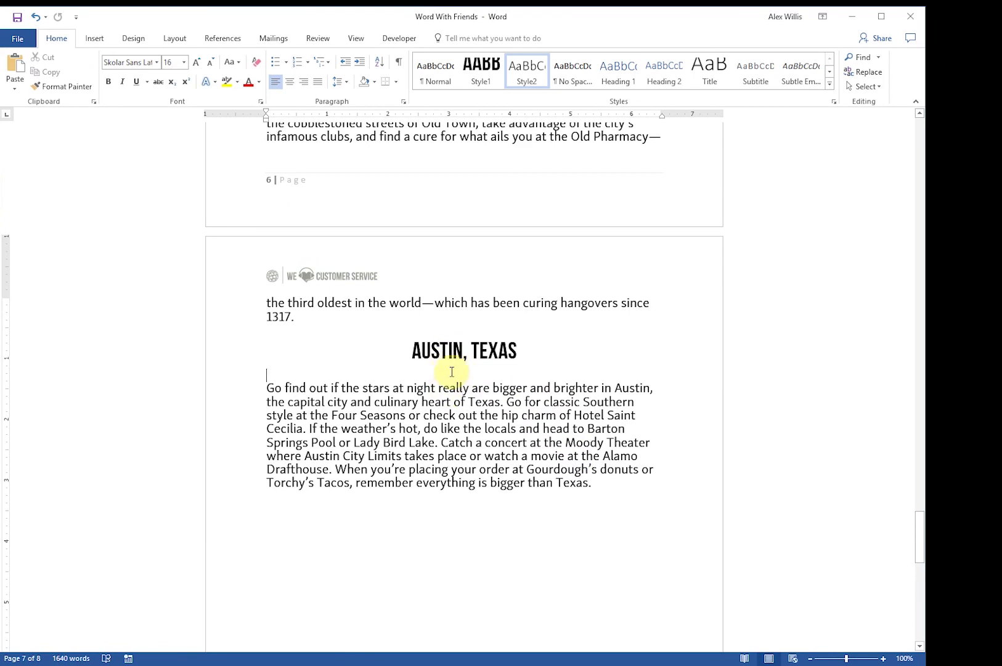
pyautogui.scroll(10, 470, 378)
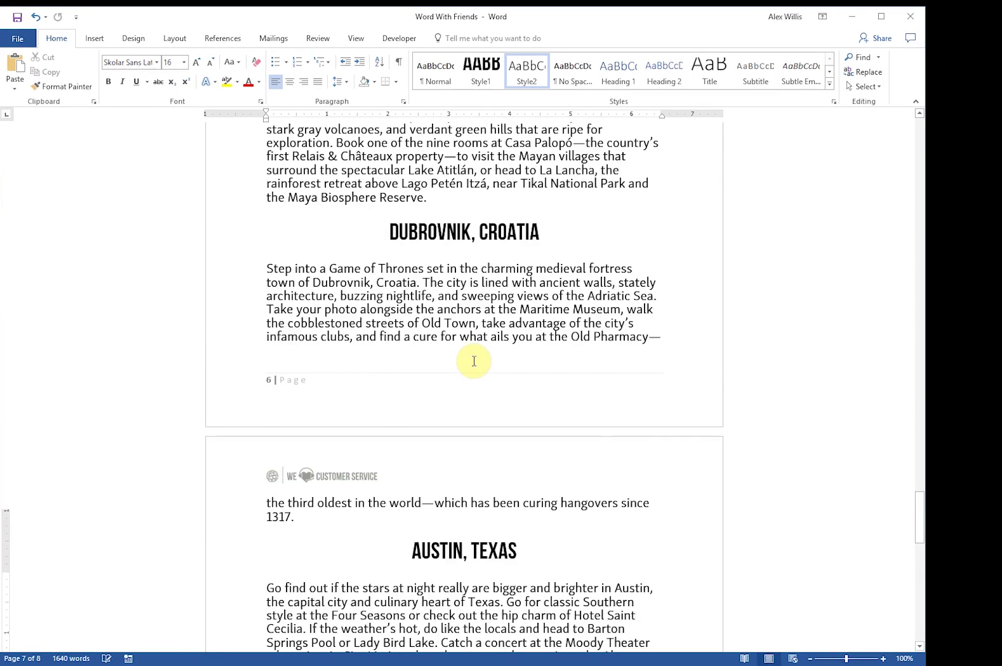
pyautogui.scroll(10, 474, 361)
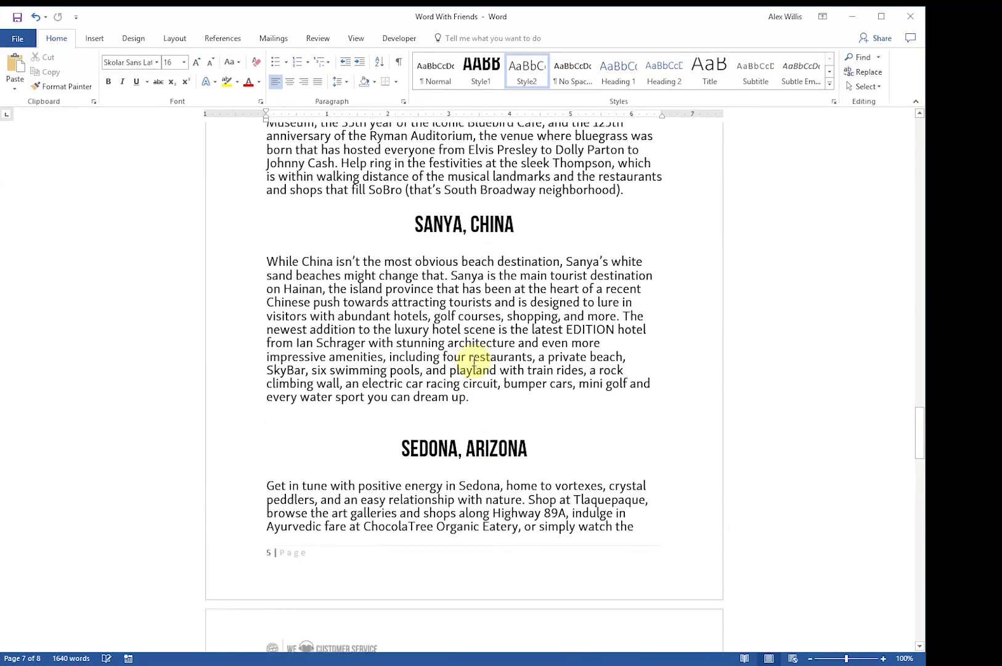
pyautogui.scroll(2, 432, 404)
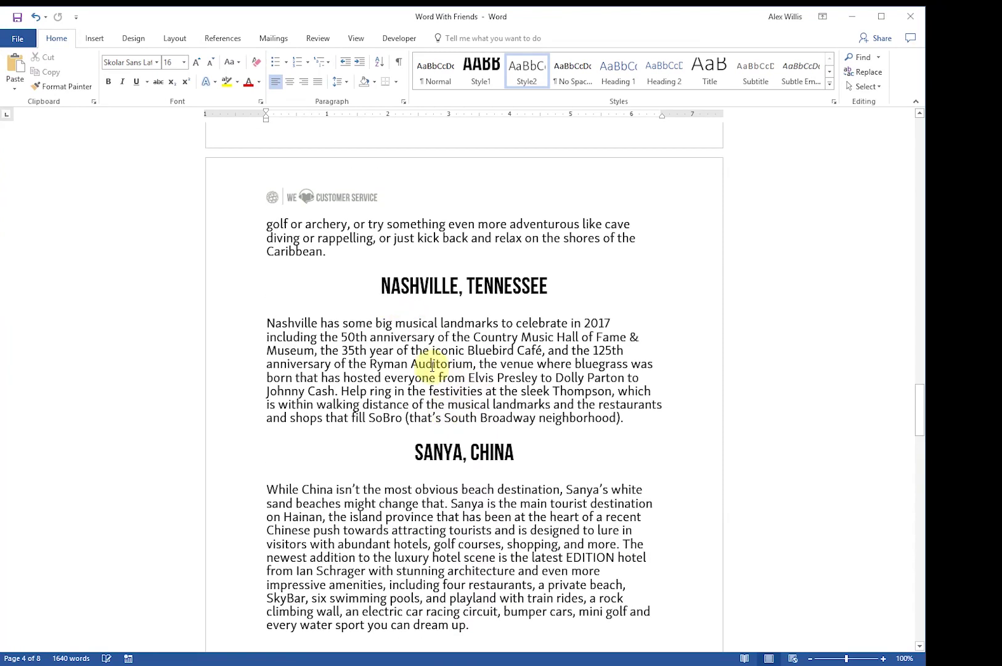
pyautogui.scroll(-6, 420, 361)
pyautogui.scroll(-7, 434, 367)
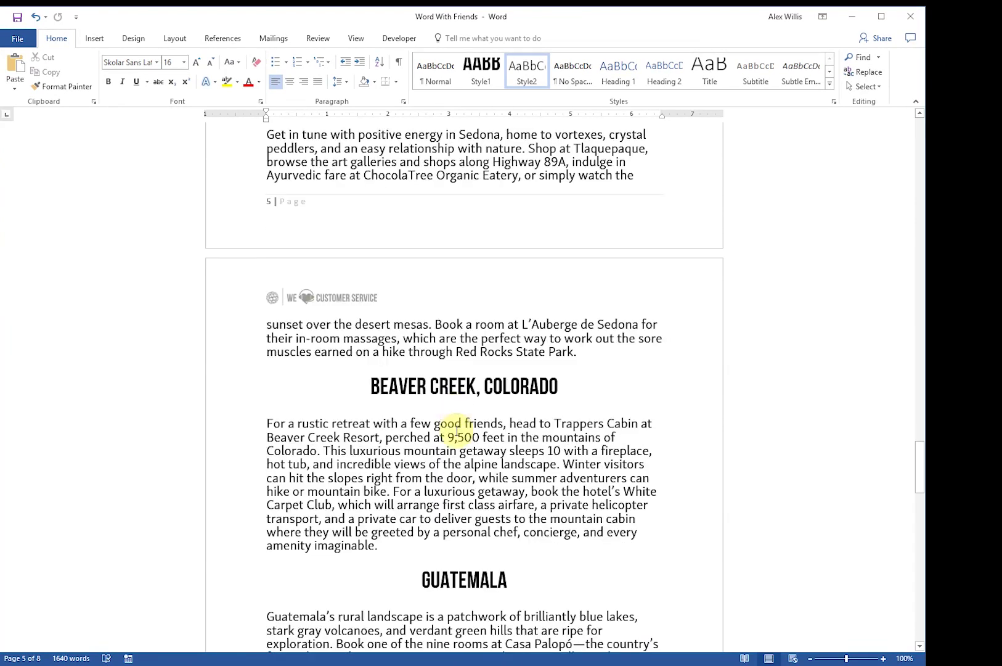
# Step: Select the whole document and set the spacing after every paragraph to 12 pt
pyautogui.hotkey('ctrl', 'a')
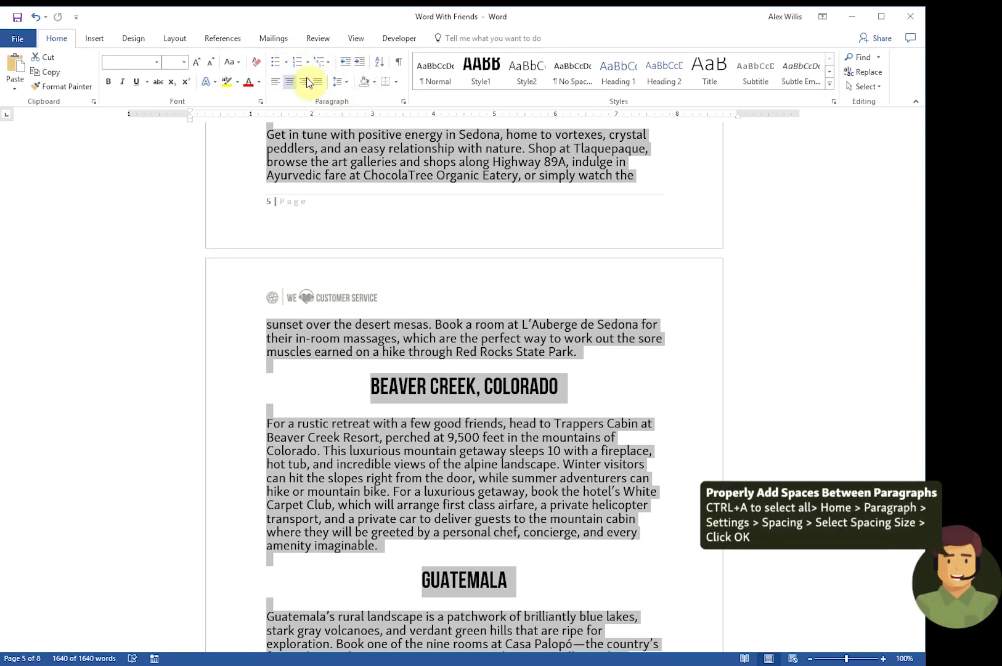
pyautogui.click(404, 103)
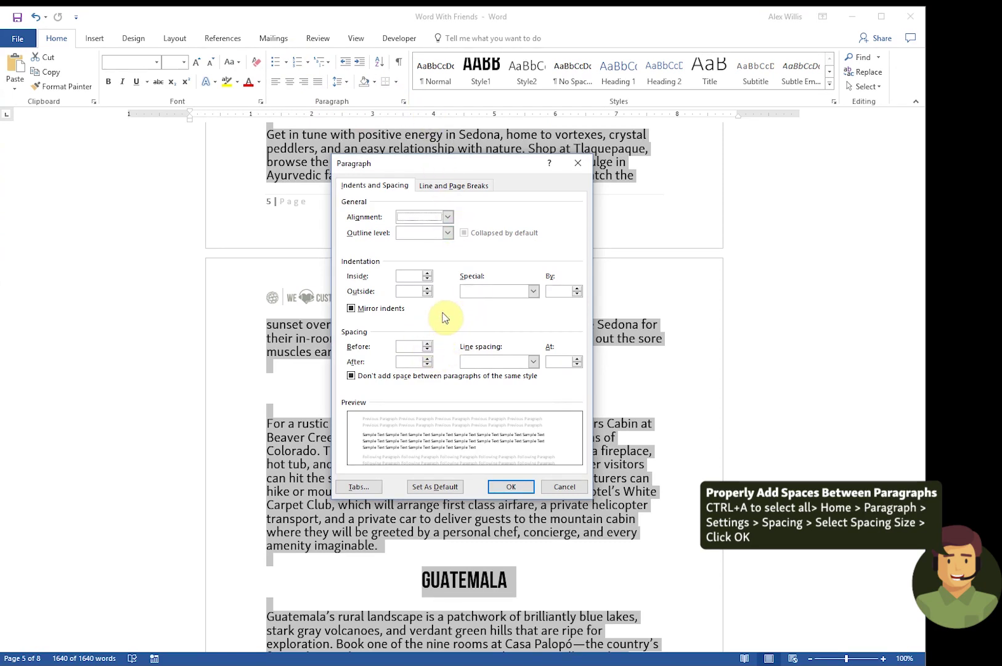
pyautogui.click(534, 362)
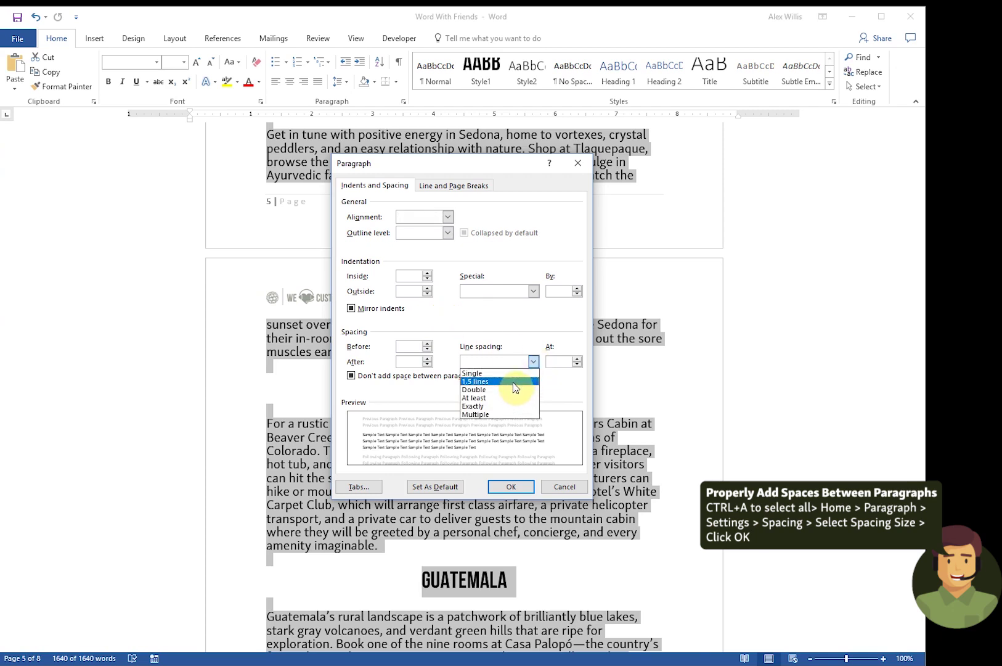
pyautogui.click(528, 335)
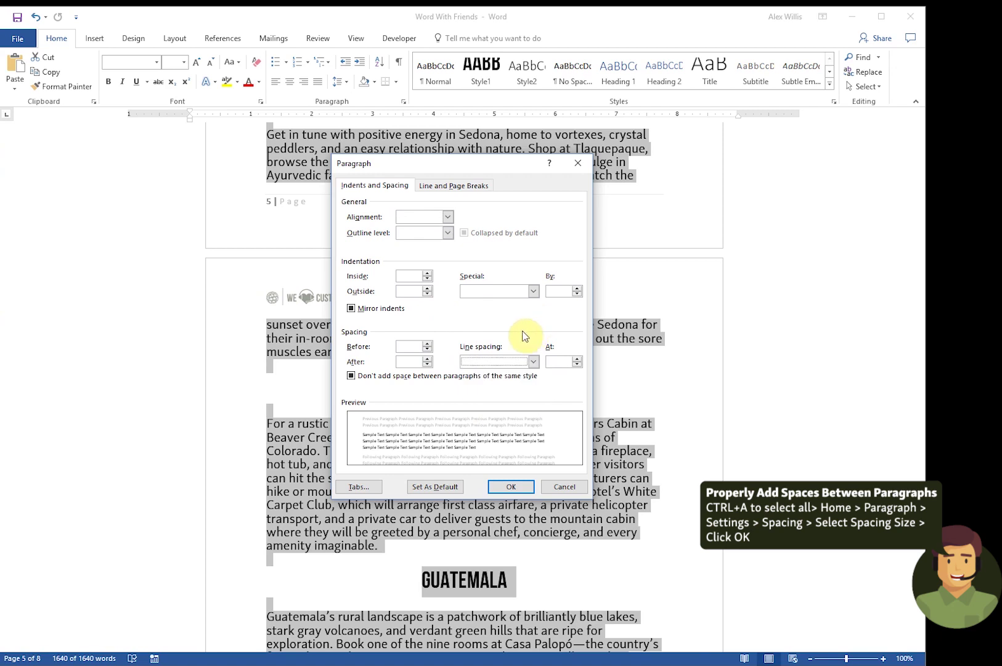
pyautogui.click(429, 359)
pyautogui.click(428, 358)
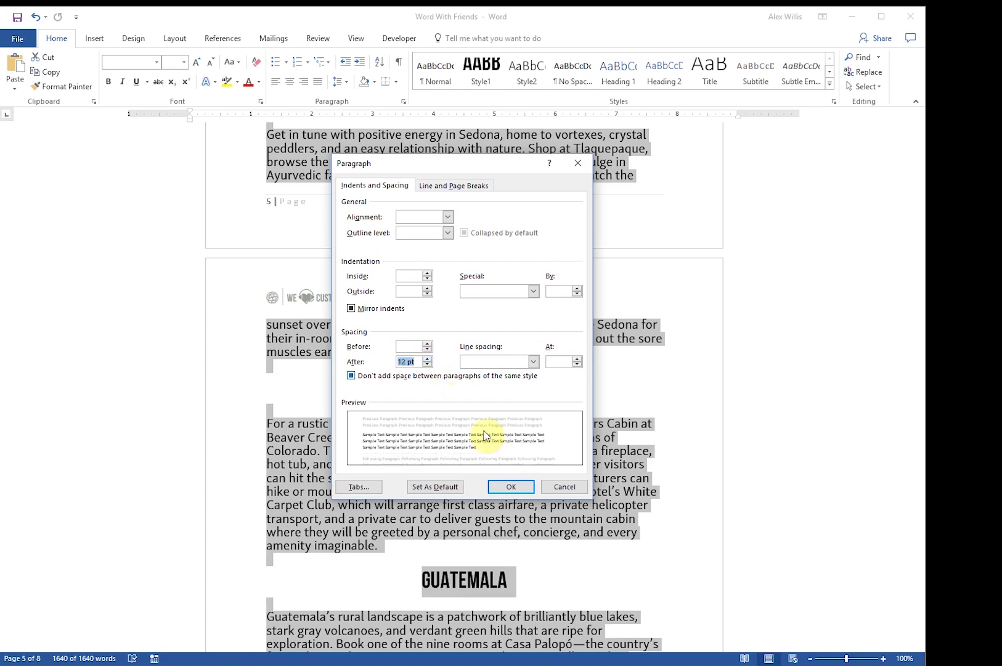
pyautogui.click(511, 486)
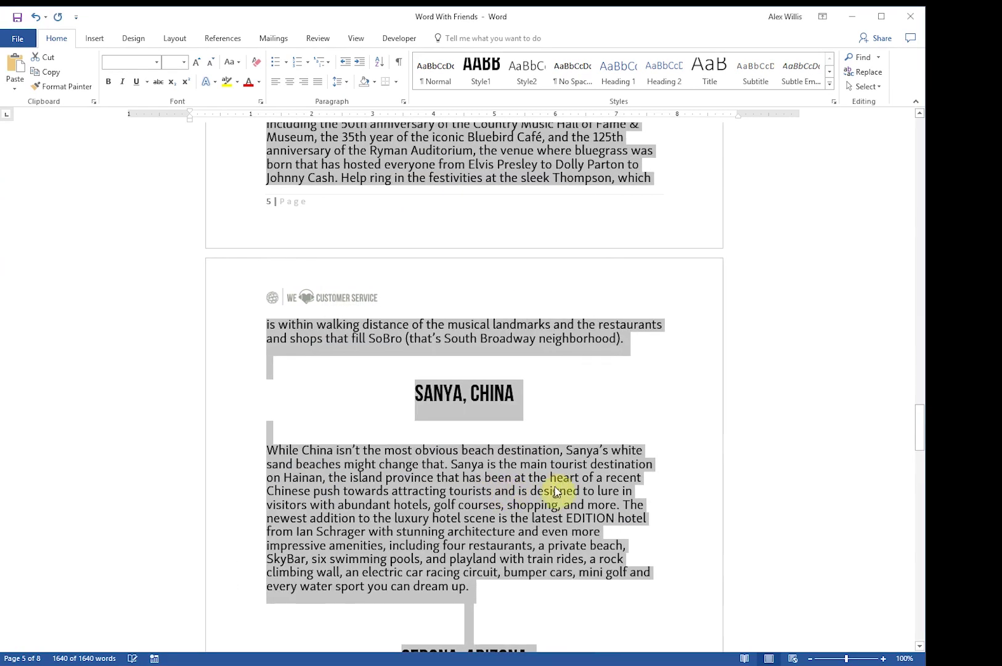
# Step: Examine the paragraph spacing throughout the document and check the spacing settings of the empty line below the Montreal heading
pyautogui.click(580, 419)
pyautogui.scroll(3, 524, 460)
pyautogui.scroll(-3, 519, 474)
pyautogui.scroll(-10, 519, 474)
pyautogui.scroll(1, 519, 474)
pyautogui.scroll(20, 519, 474)
pyautogui.scroll(15, 519, 474)
pyautogui.scroll(20, 519, 474)
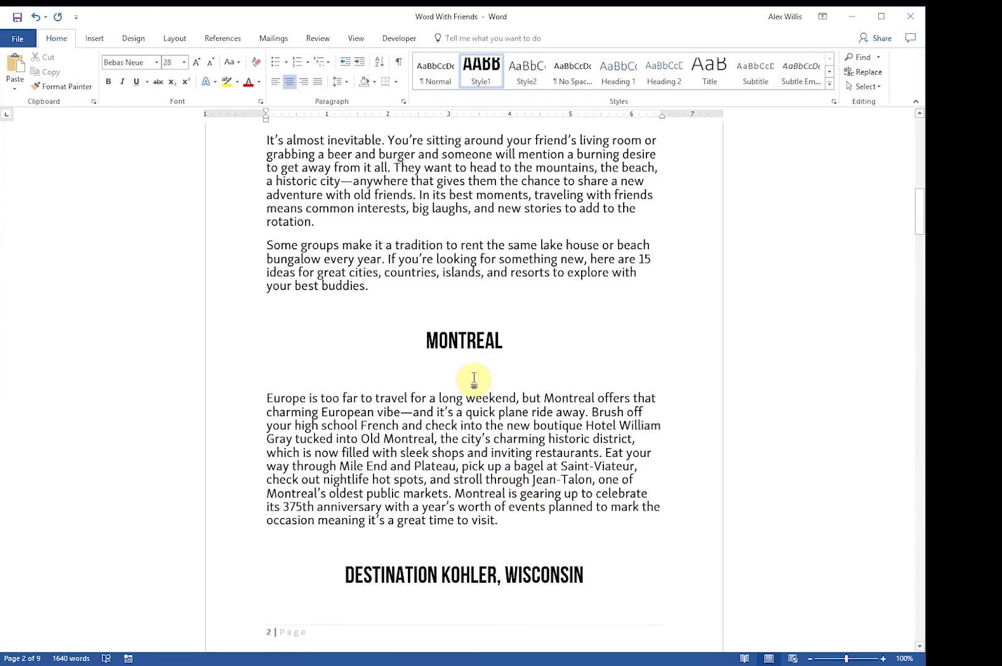
pyautogui.click(475, 378)
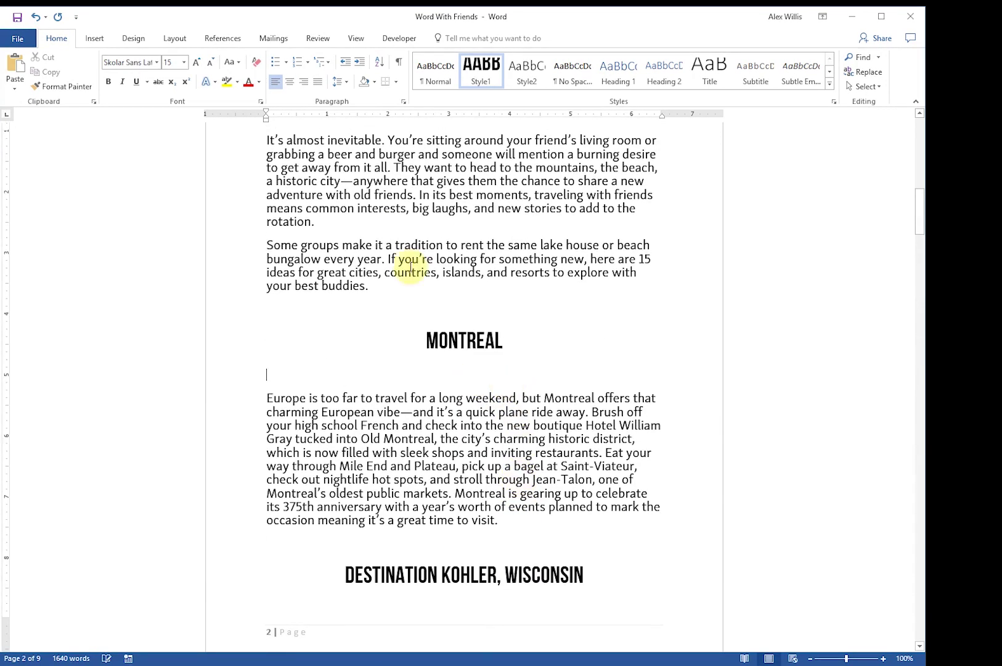
pyautogui.click(403, 101)
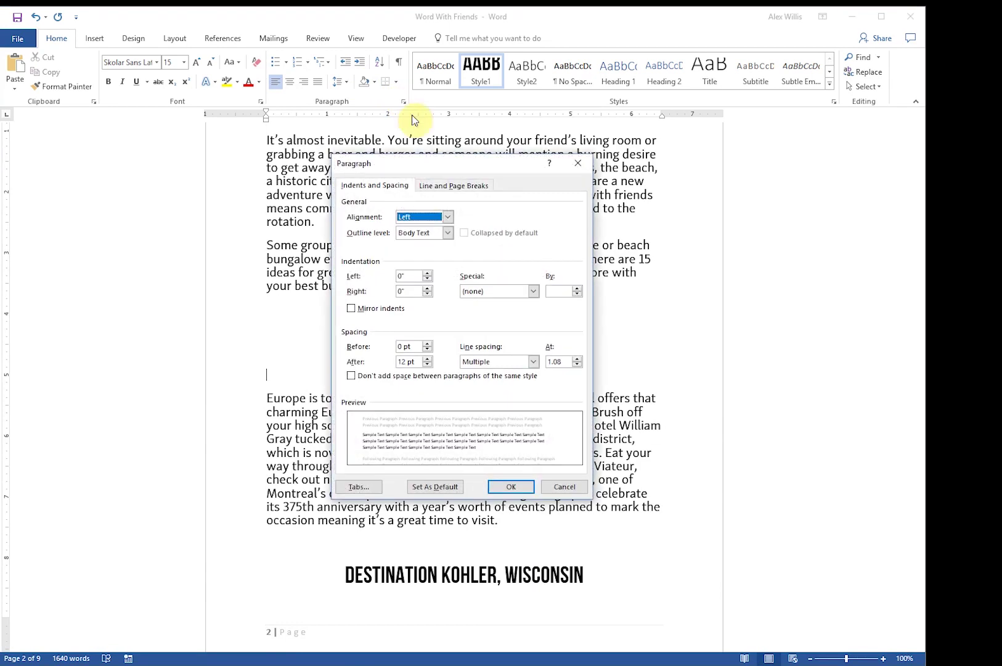
pyautogui.click(577, 164)
# Step: Select the whole document again and set the spacing after all paragraphs to 0 pt
pyautogui.hotkey('ctrl', 'a')
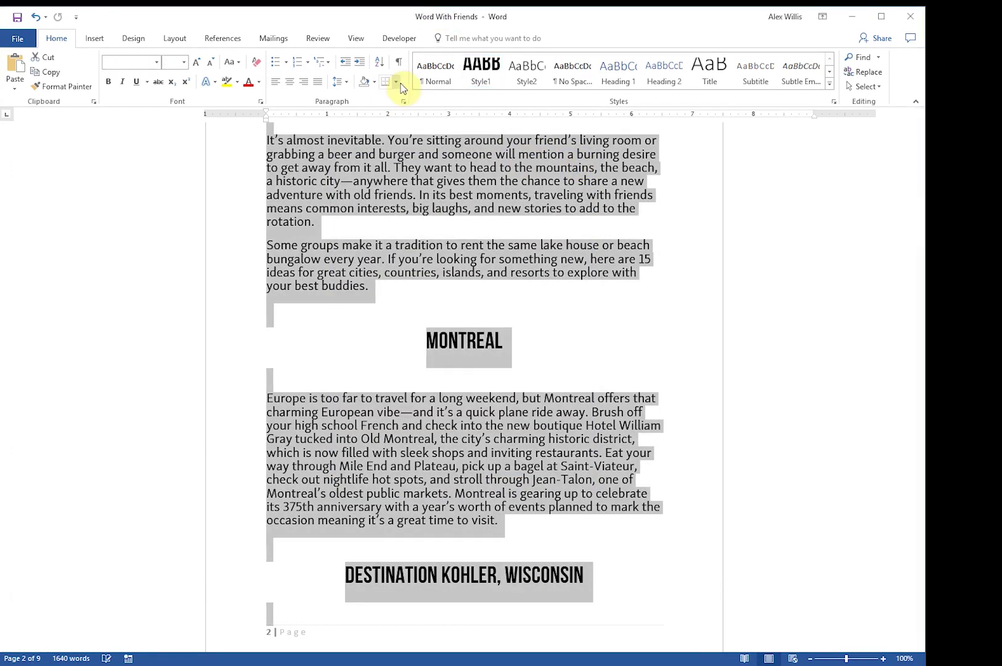
pyautogui.click(404, 102)
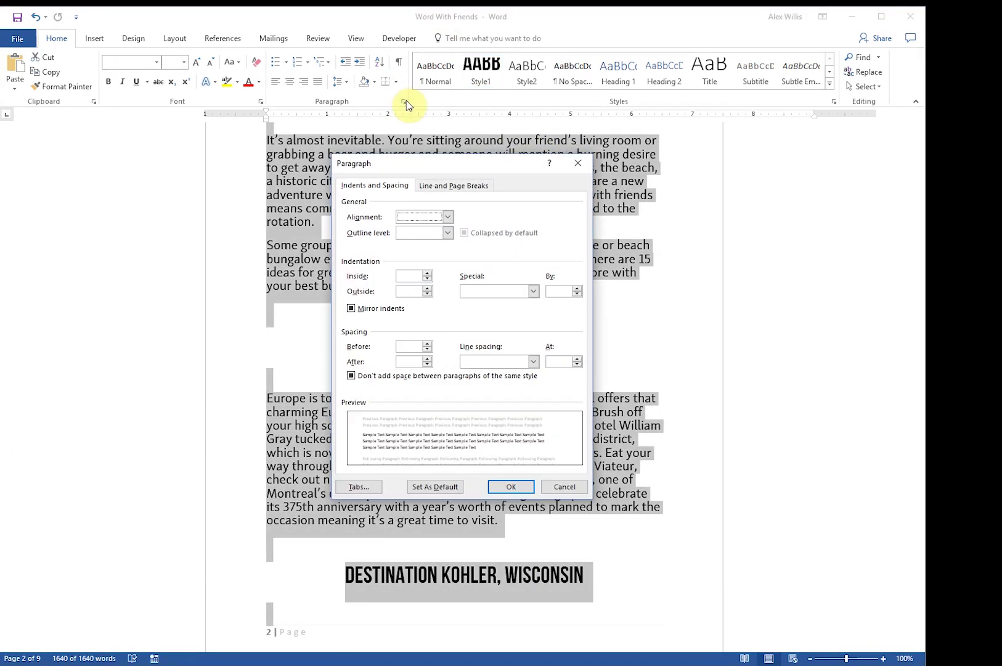
pyautogui.click(428, 359)
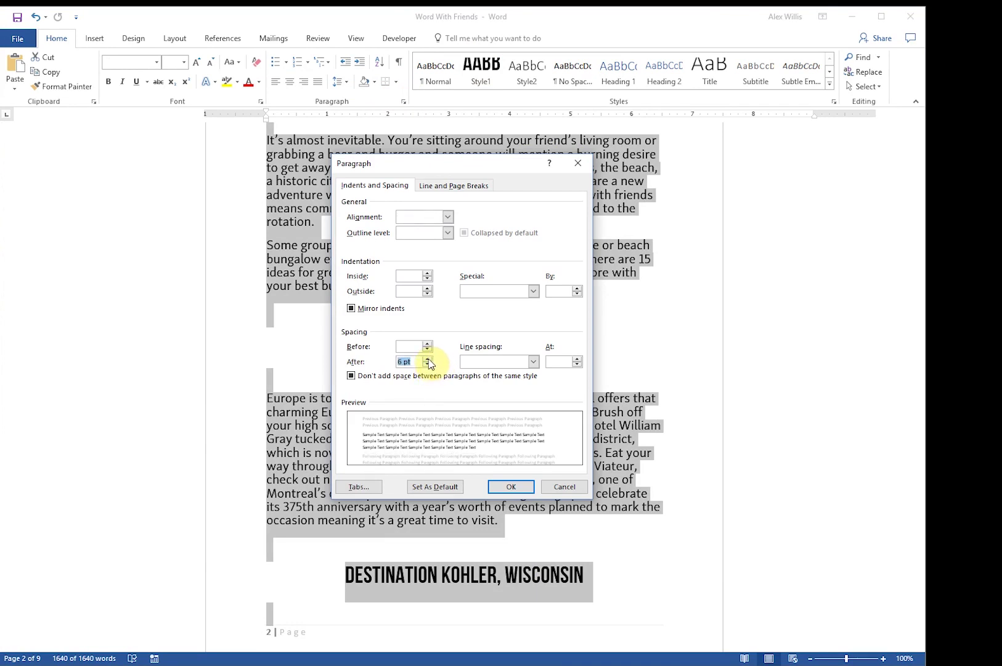
pyautogui.click(517, 487)
pyautogui.click(616, 482)
# Step: Review the spacing around the introduction, Montreal and Destination Kohler sections
pyautogui.scroll(10, 641, 480)
pyautogui.scroll(4, 638, 478)
pyautogui.scroll(-12, 656, 465)
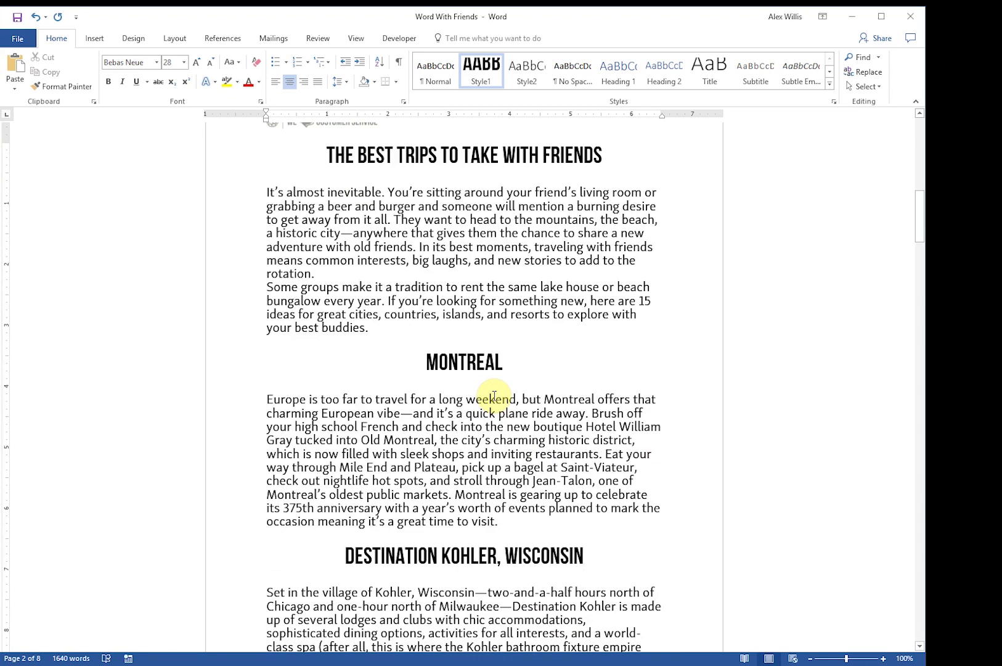
pyautogui.scroll(2, 524, 413)
pyautogui.scroll(-10, 598, 445)
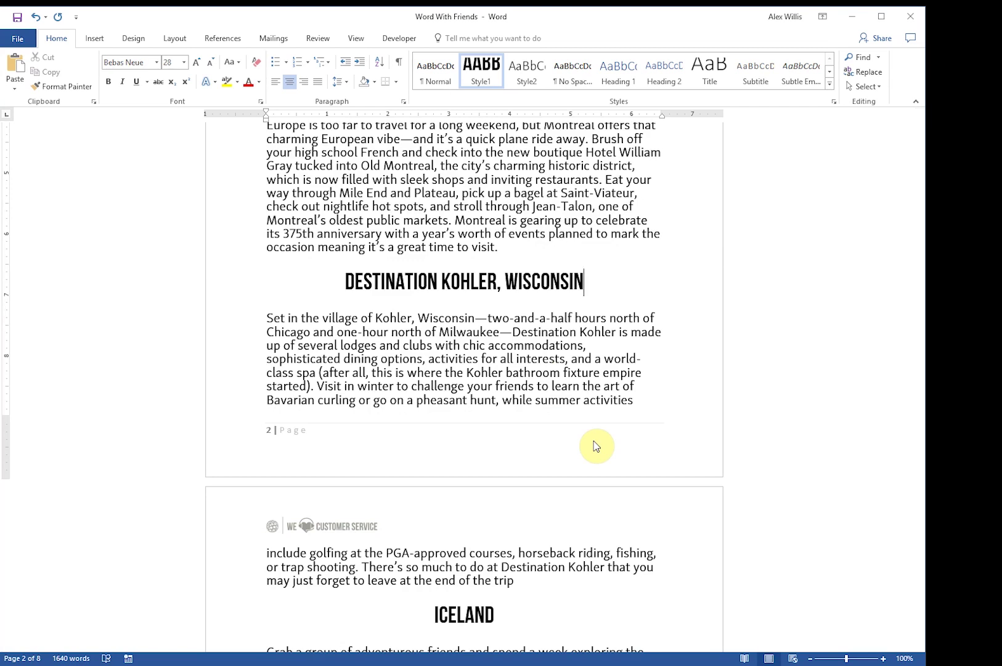
pyautogui.scroll(8, 522, 398)
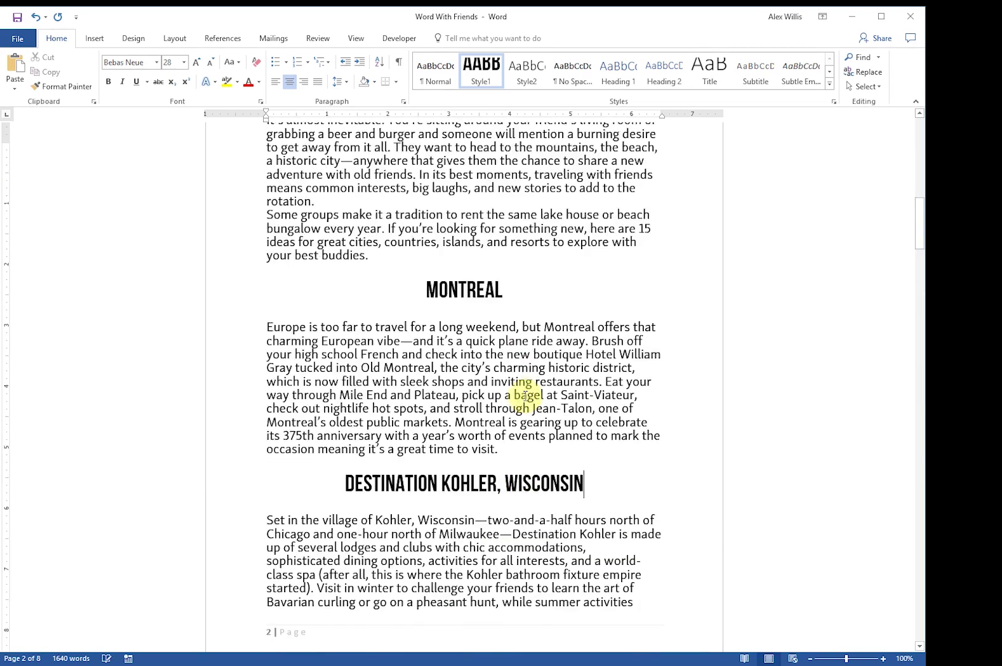
pyautogui.scroll(-1, 487, 389)
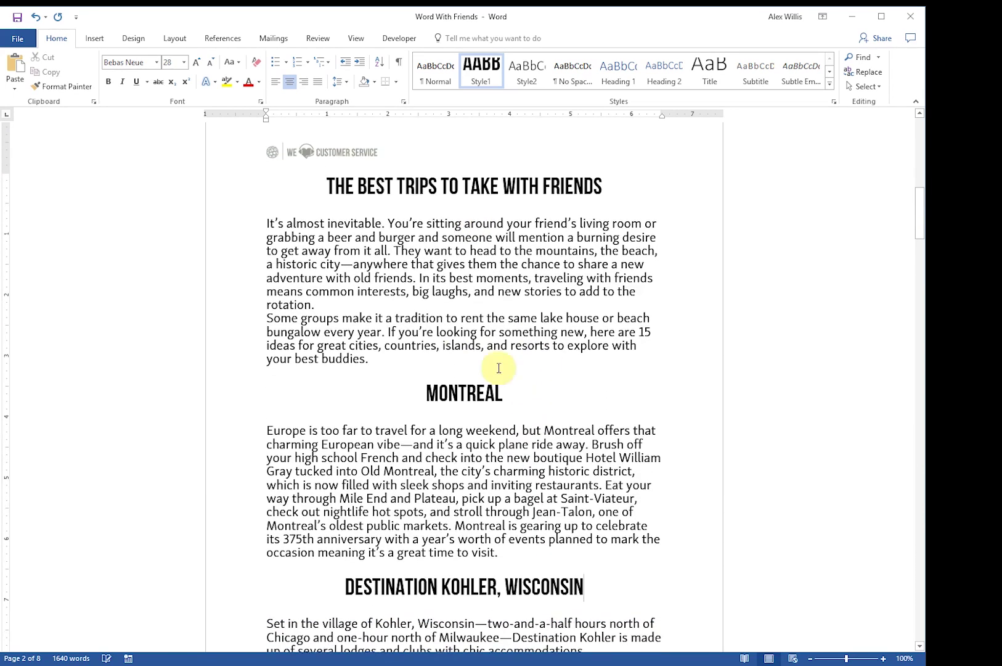
pyautogui.click(393, 366)
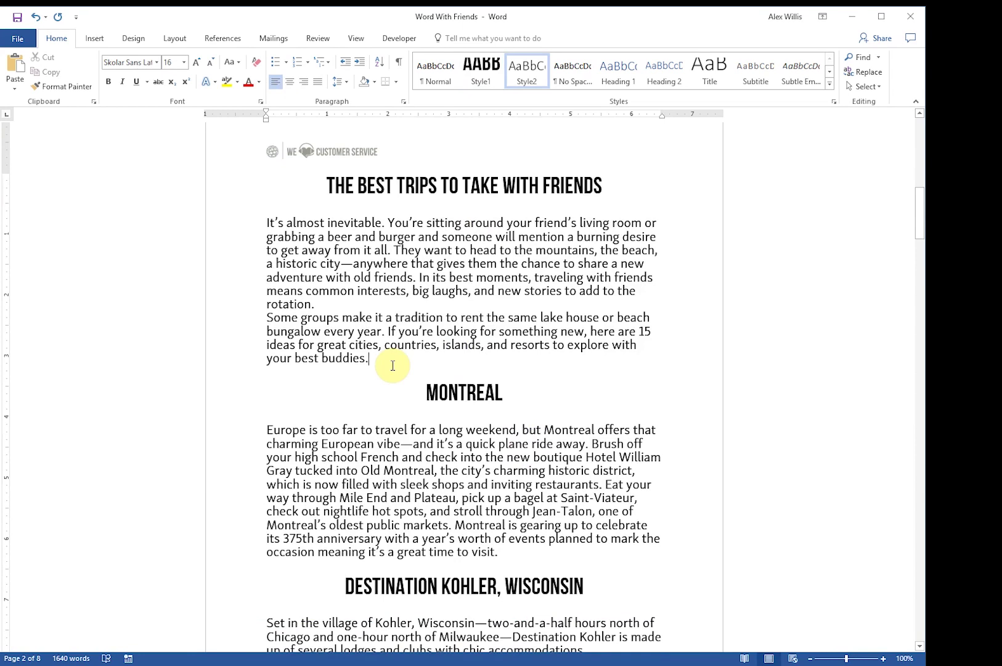
pyautogui.scroll(3, 392, 369)
pyautogui.scroll(-4, 392, 373)
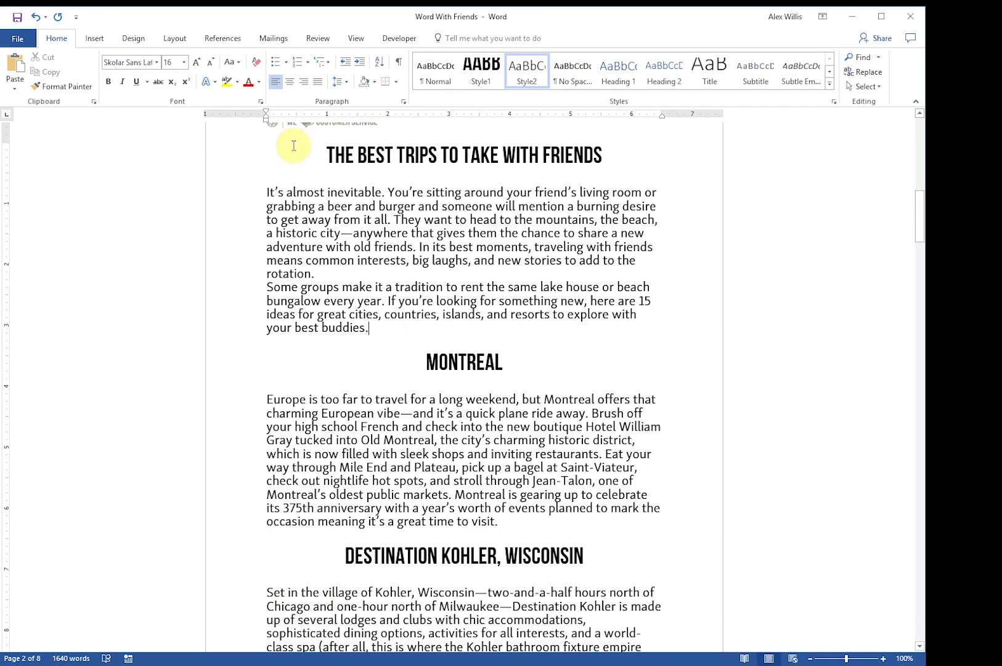
# Step: Arrange the body text of the document in three columns
pyautogui.click(175, 40)
pyautogui.click(121, 68)
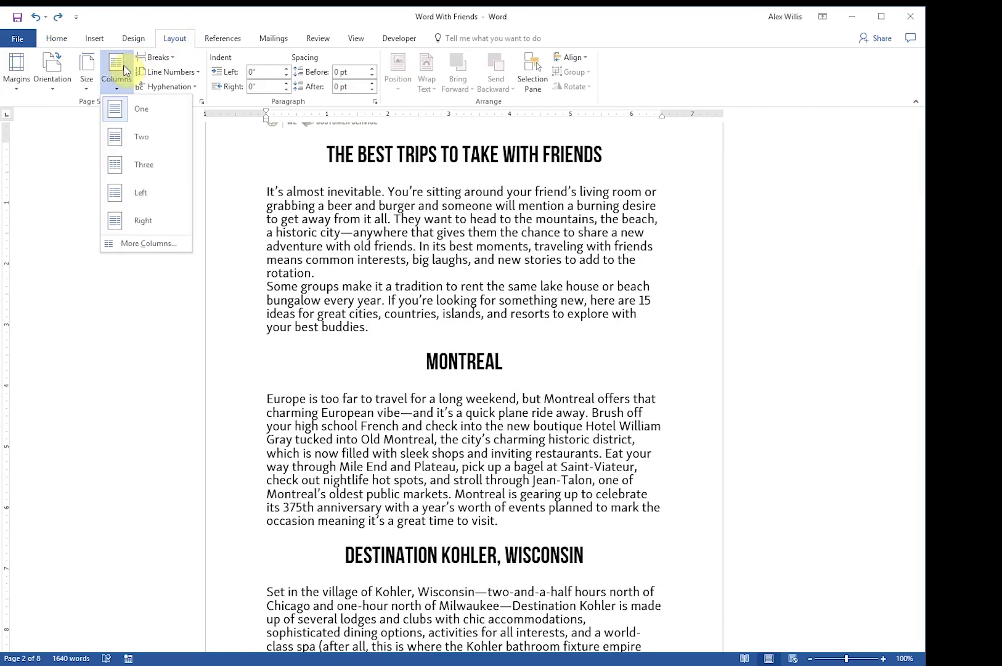
pyautogui.click(148, 113)
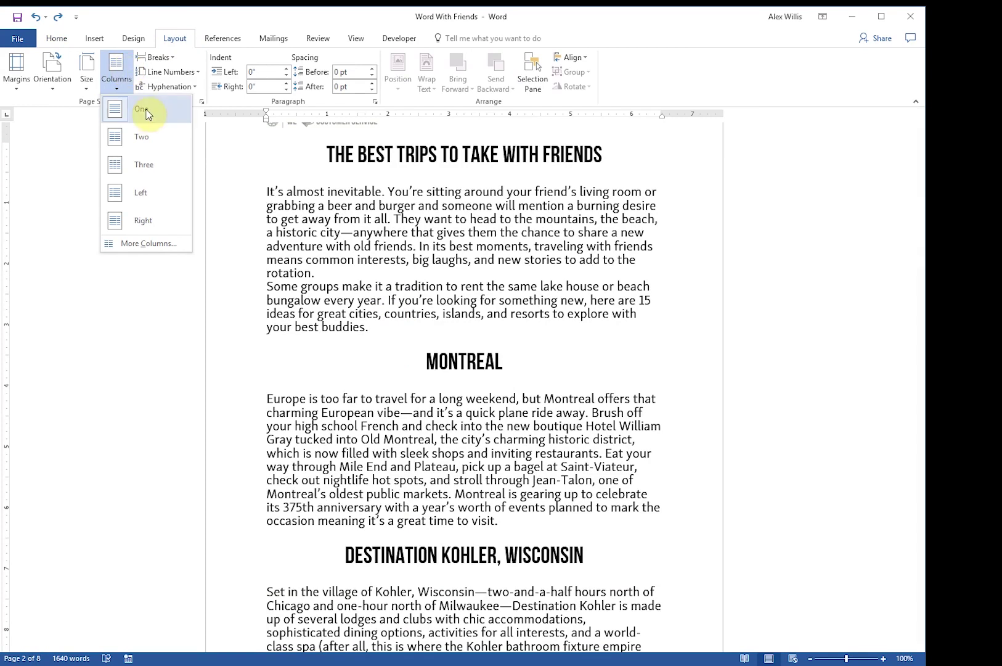
pyautogui.click(146, 162)
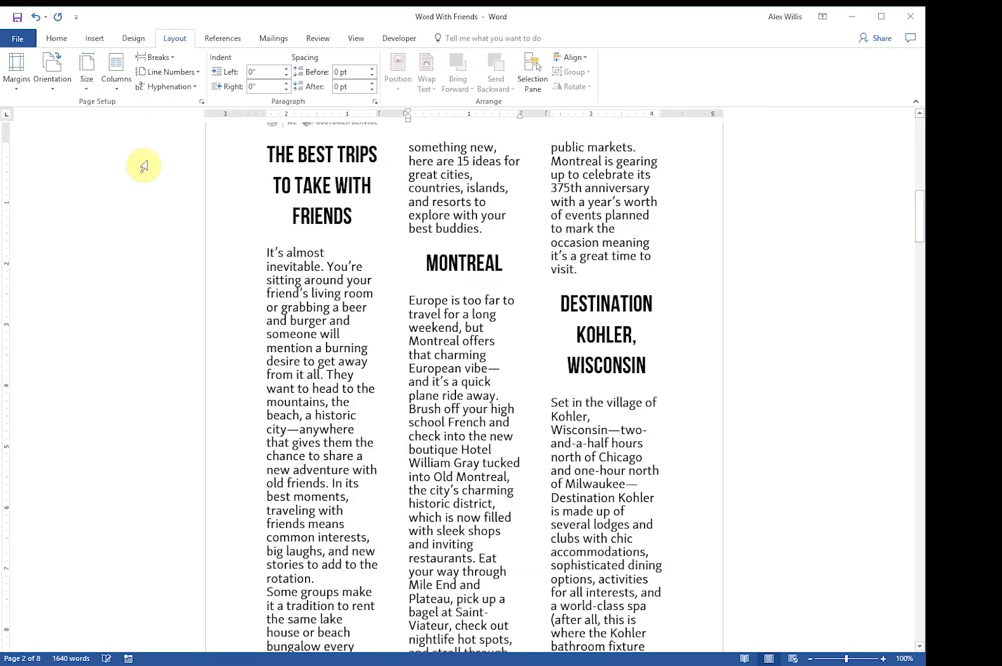
# Step: Look through the pages to examine how the text and headings flow in three columns
pyautogui.scroll(5, 568, 342)
pyautogui.scroll(5, 567, 348)
pyautogui.scroll(-10, 568, 348)
pyautogui.scroll(-10, 568, 352)
pyautogui.scroll(-20, 567, 350)
pyautogui.scroll(-10, 566, 357)
pyautogui.scroll(7, 566, 354)
pyautogui.scroll(16, 566, 355)
pyautogui.scroll(20, 566, 358)
pyautogui.scroll(-7, 567, 358)
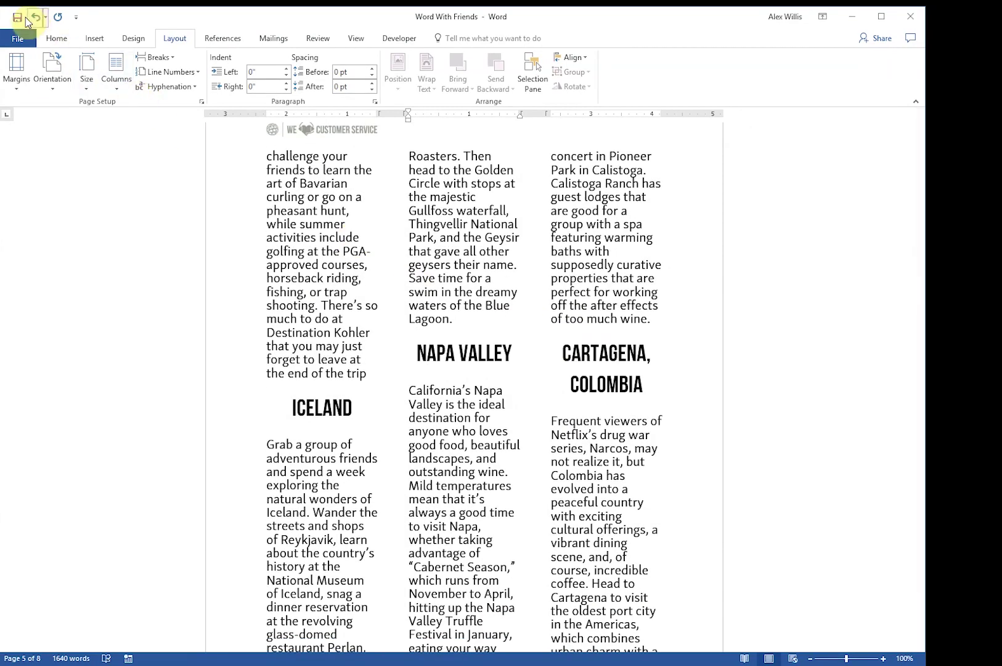
# Step: Undo the three-column layout and check the body pages
pyautogui.click(37, 18)
pyautogui.scroll(7, 347, 153)
pyautogui.scroll(-3, 518, 434)
pyautogui.scroll(-9, 517, 433)
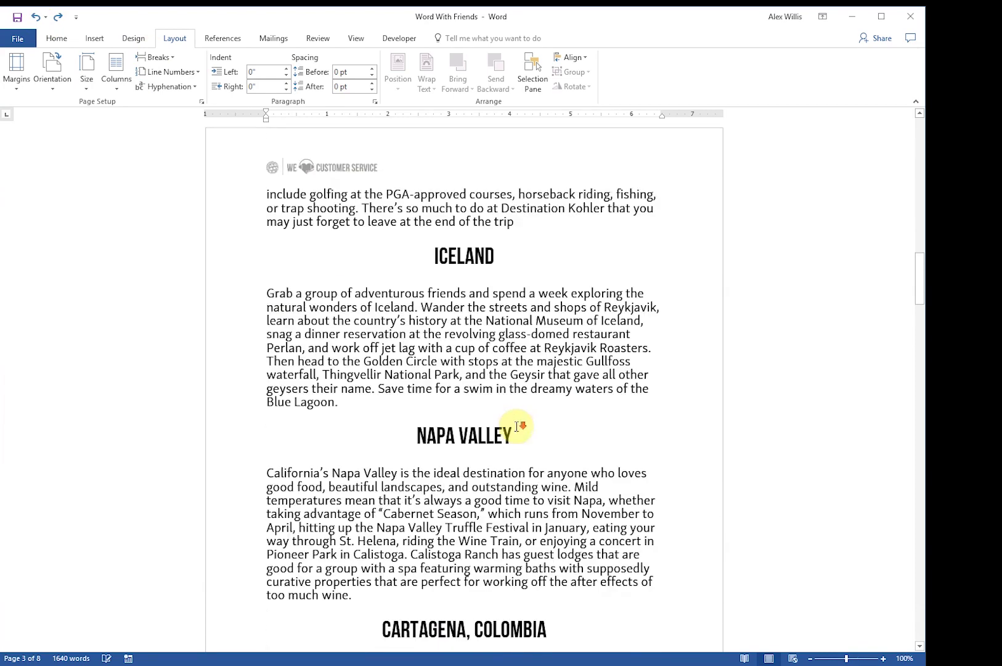
pyautogui.scroll(-20, 517, 429)
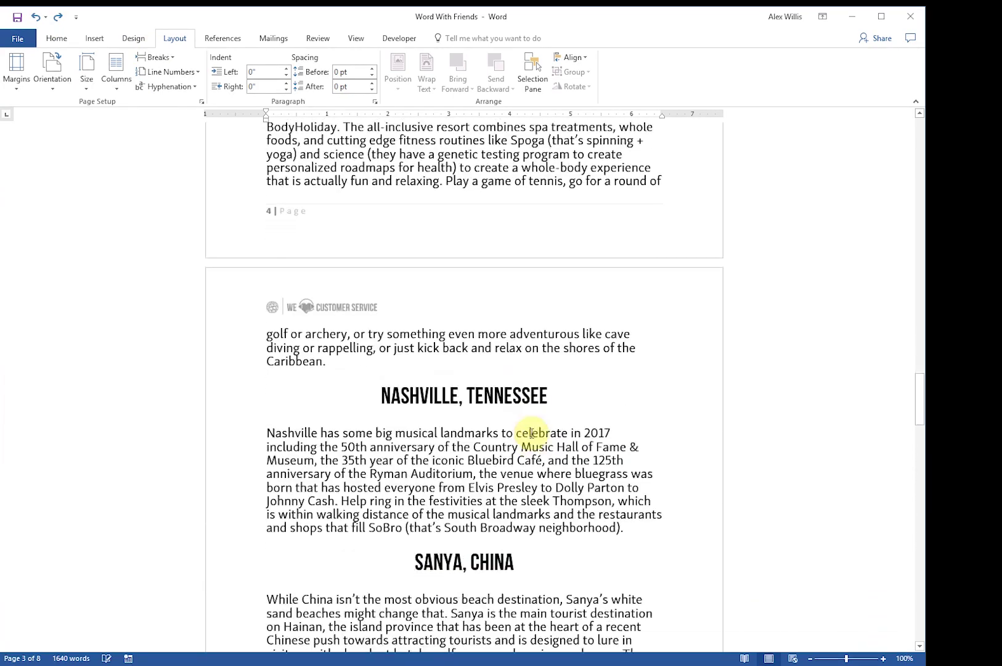
# Step: Insert a page break before the Guatemala heading and check the pages around it
pyautogui.scroll(-20, 537, 435)
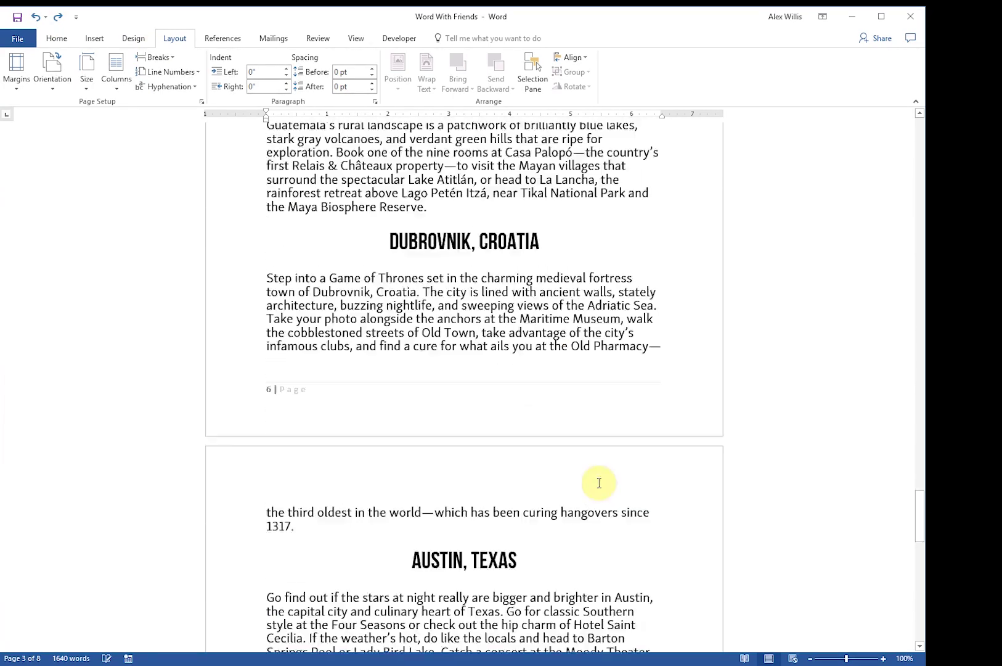
pyautogui.scroll(-3, 598, 482)
pyautogui.scroll(13, 598, 481)
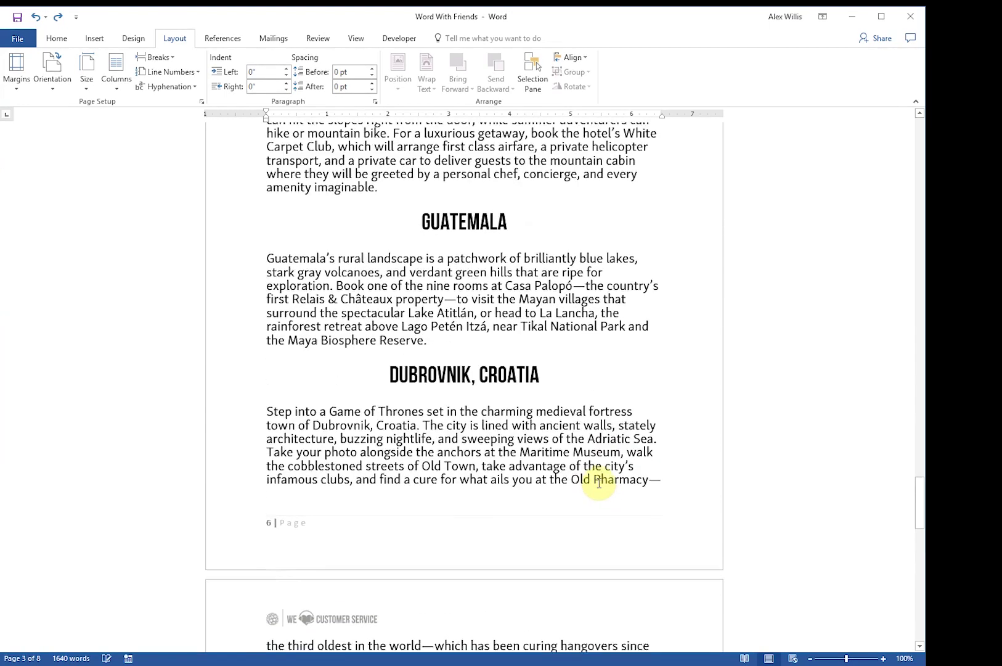
pyautogui.scroll(1, 598, 482)
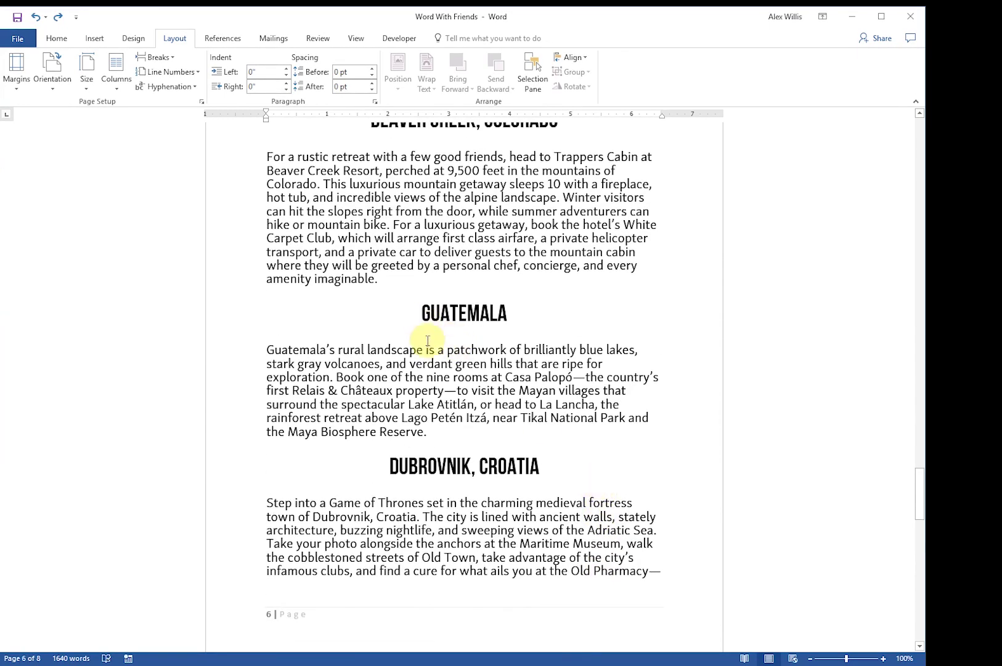
pyautogui.click(421, 307)
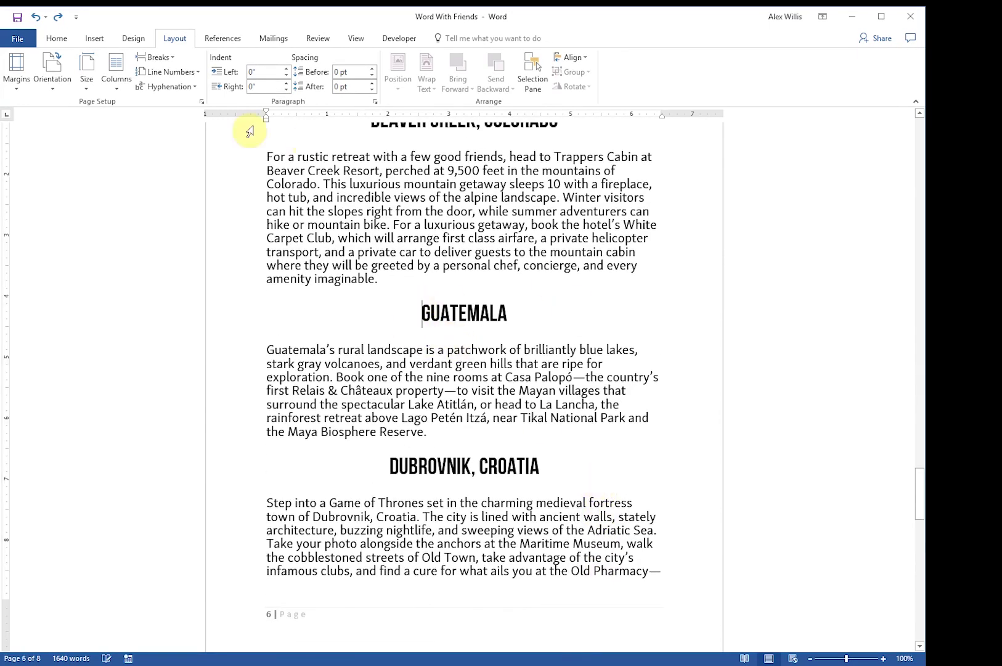
pyautogui.click(172, 59)
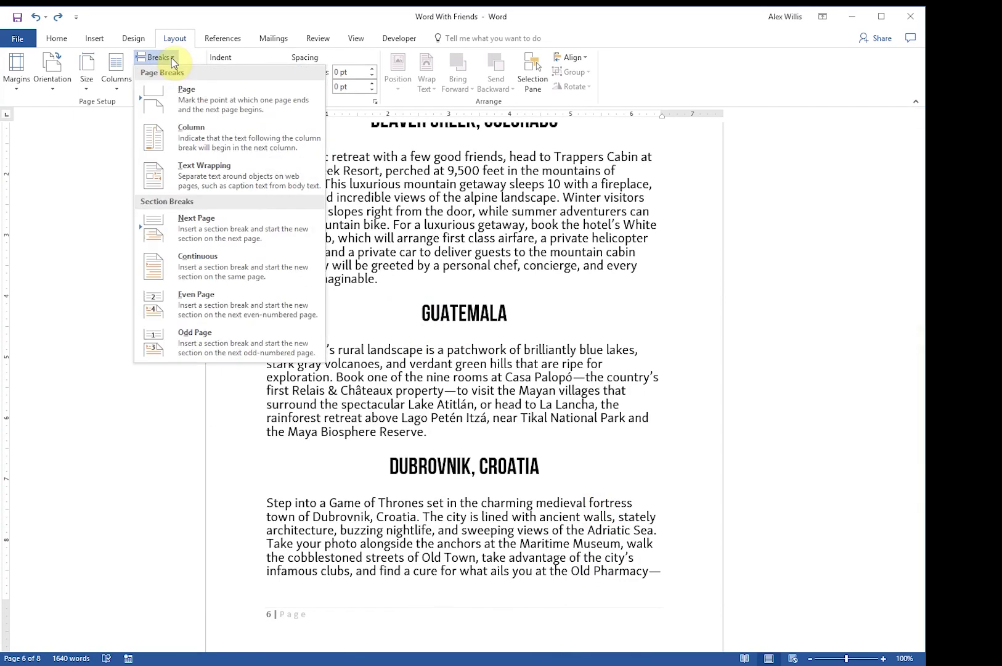
pyautogui.click(240, 109)
pyautogui.scroll(2, 431, 331)
pyautogui.scroll(-5, 423, 332)
pyautogui.scroll(-10, 424, 332)
pyautogui.scroll(3, 424, 331)
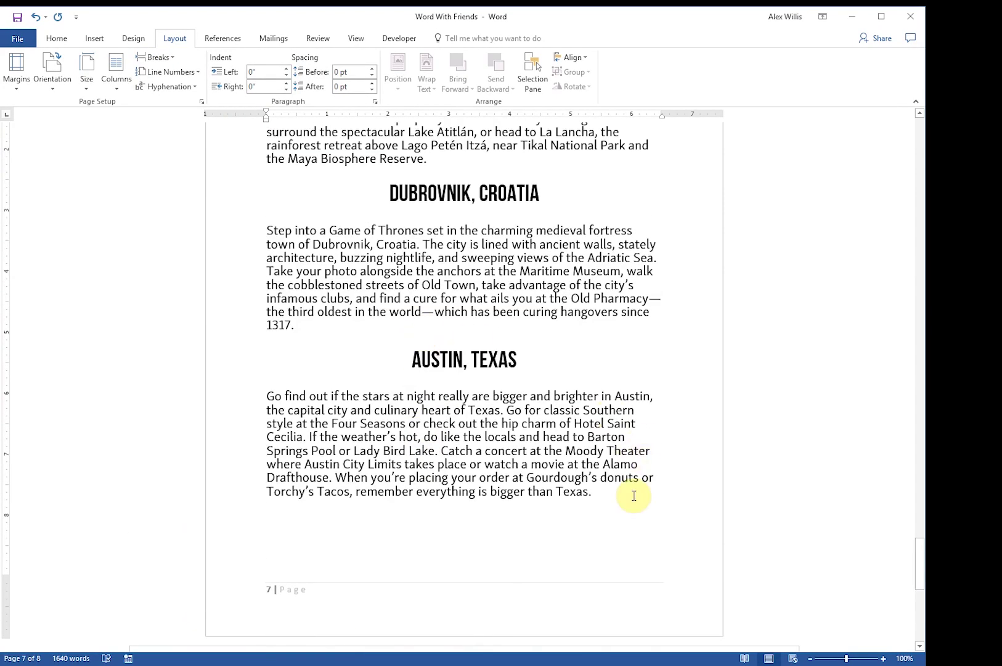
# Step: Arrange the text from the Guatemala heading through the end of the Austin, Texas section in three columns
pyautogui.moveTo(631, 496); pyautogui.dragTo(310, 232)
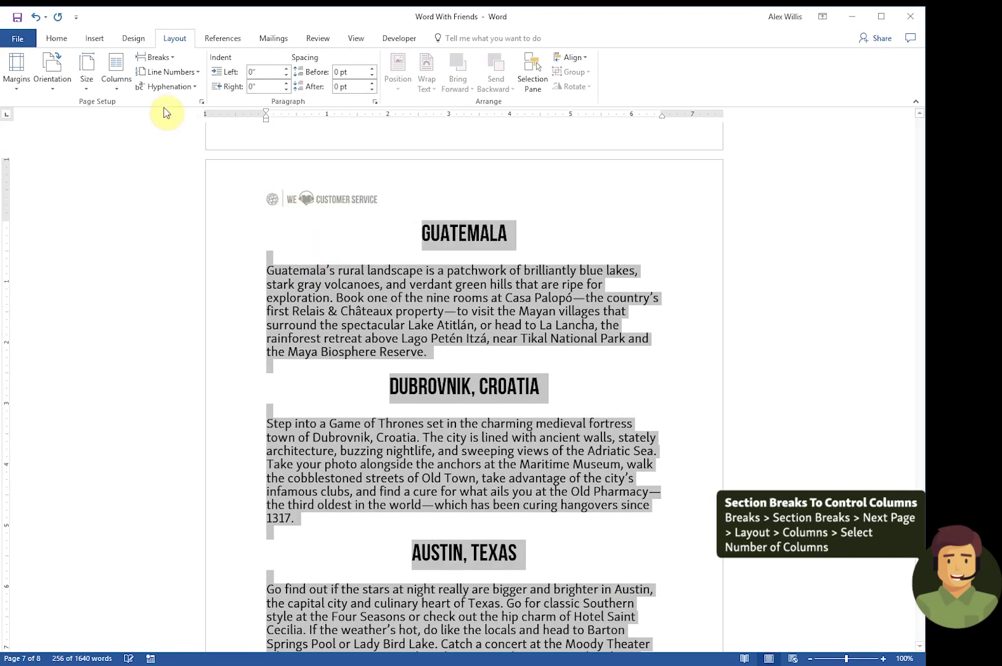
pyautogui.click(118, 89)
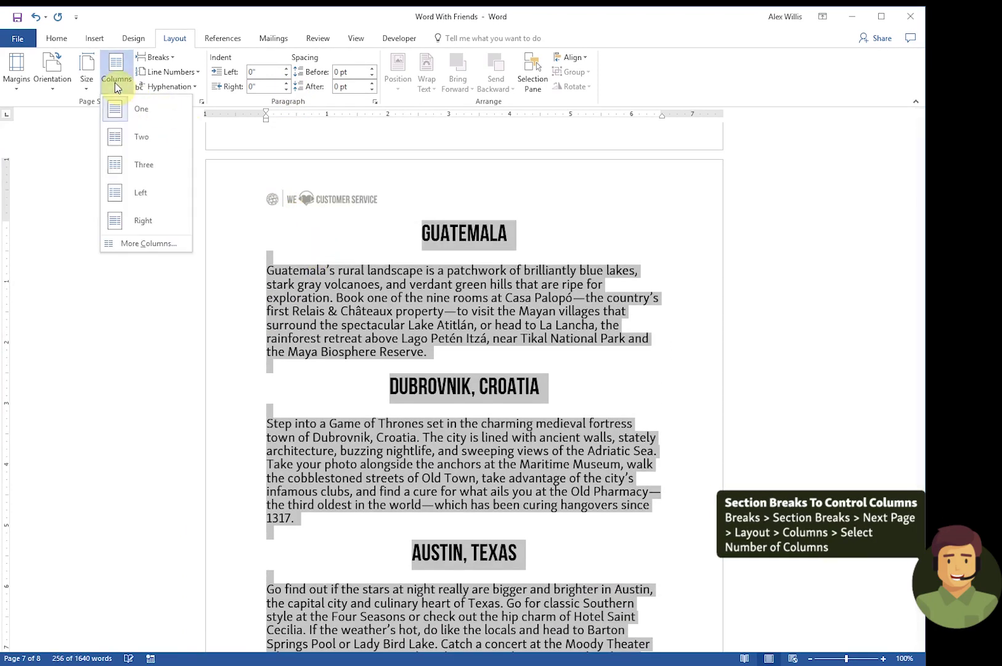
pyautogui.click(146, 168)
pyautogui.scroll(-10, 551, 416)
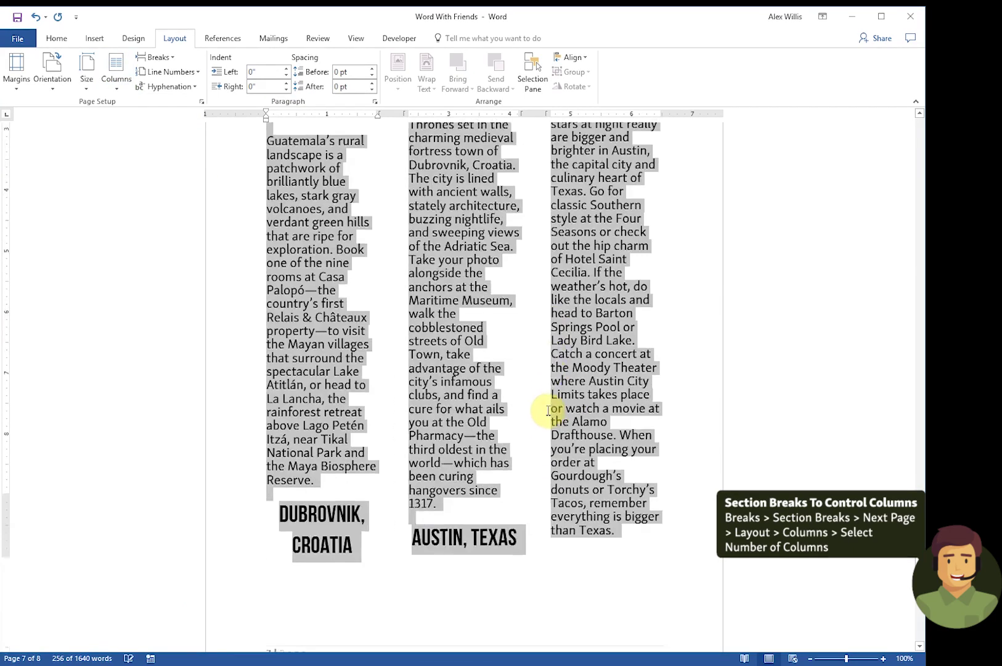
pyautogui.scroll(10, 551, 415)
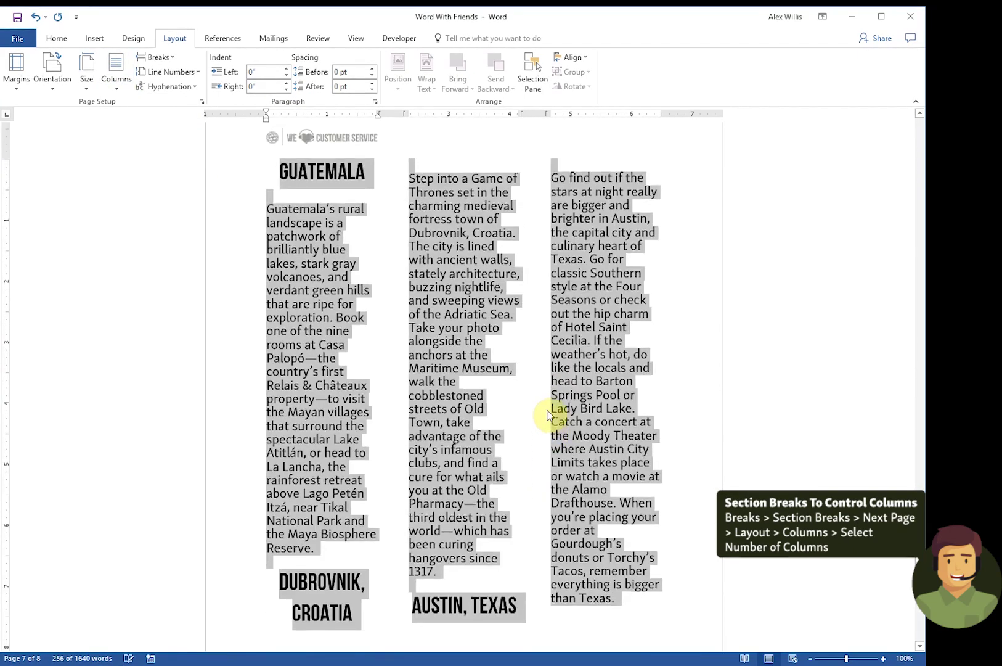
pyautogui.scroll(-1, 551, 415)
# Step: Examine how the three-column page fits with the single-column pages before it
pyautogui.click(423, 437)
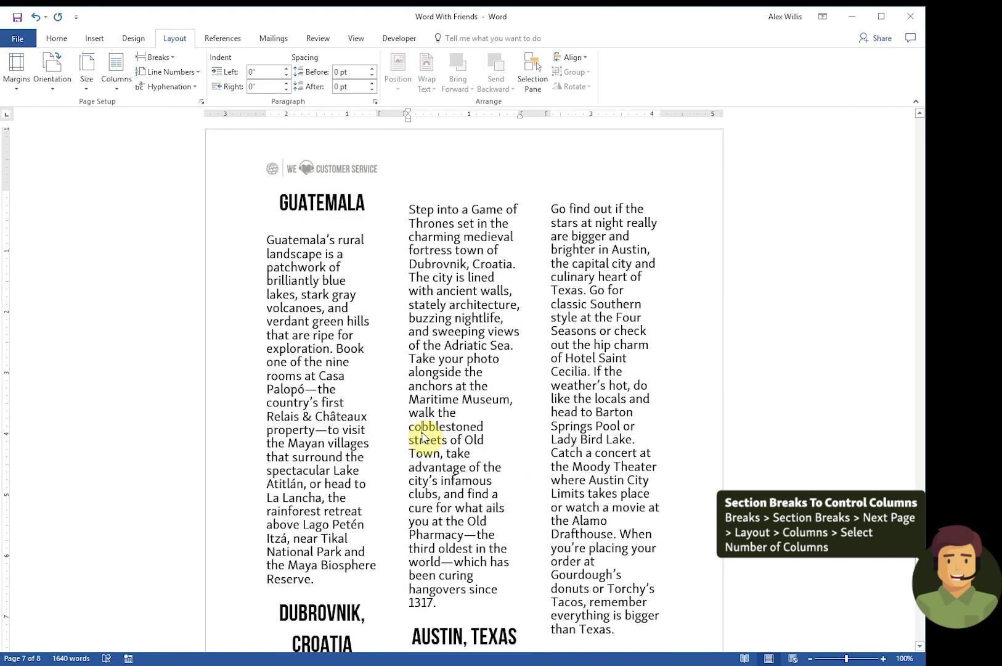
pyautogui.scroll(3, 423, 436)
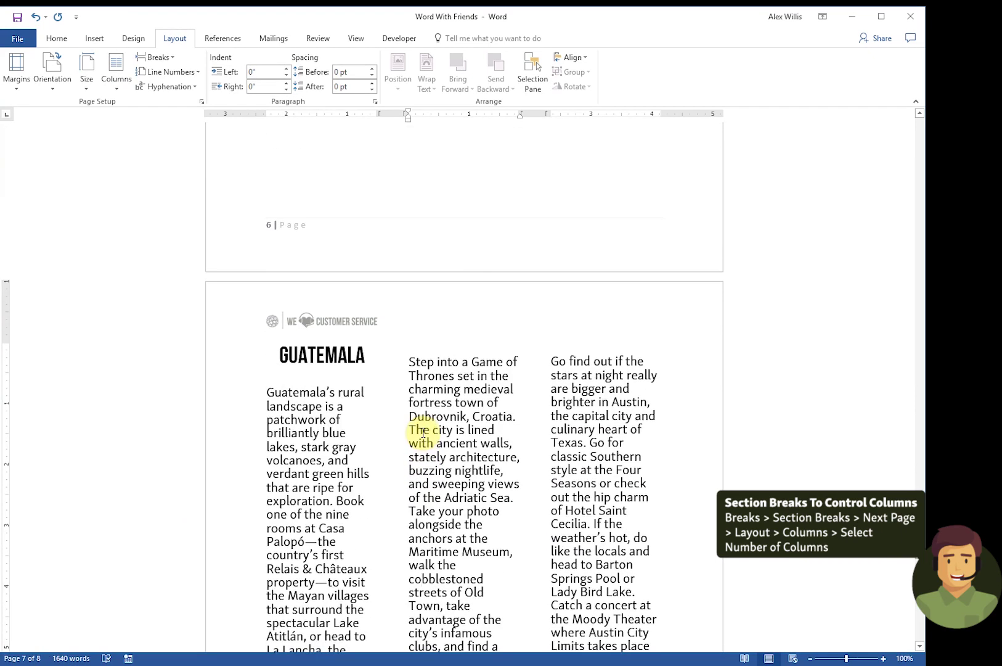
pyautogui.scroll(-6, 423, 431)
pyautogui.scroll(4, 423, 432)
pyautogui.scroll(-3, 423, 432)
pyautogui.scroll(5, 423, 432)
pyautogui.scroll(9, 423, 433)
pyautogui.scroll(-1, 423, 432)
pyautogui.scroll(-10, 418, 427)
pyautogui.scroll(-3, 419, 427)
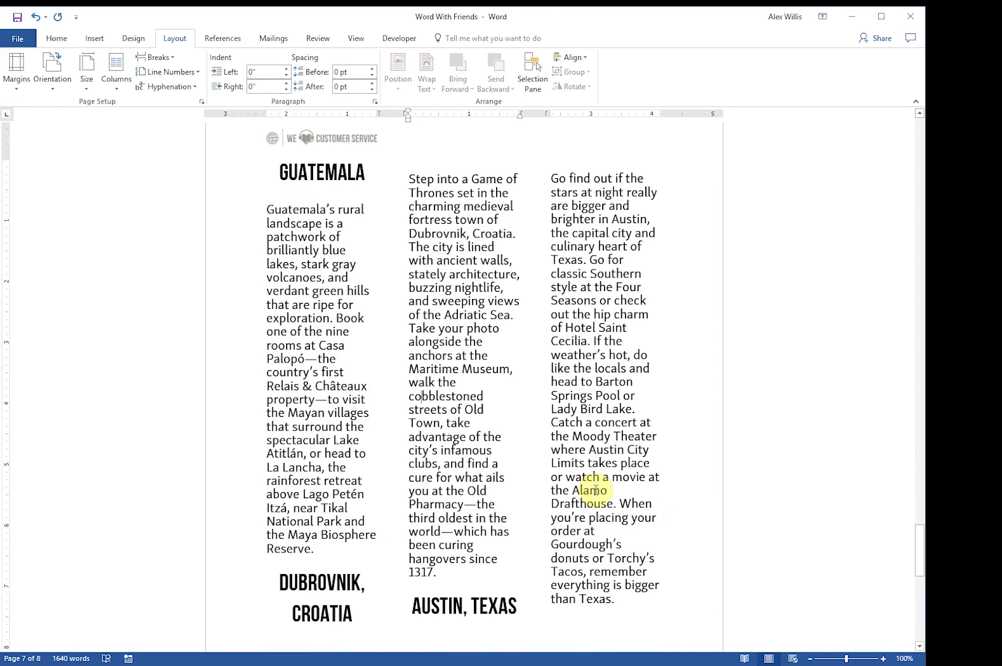
# Step: Undo the three-column layout of the Guatemala to Austin sections and the page break before Guatemala
pyautogui.click(39, 23)
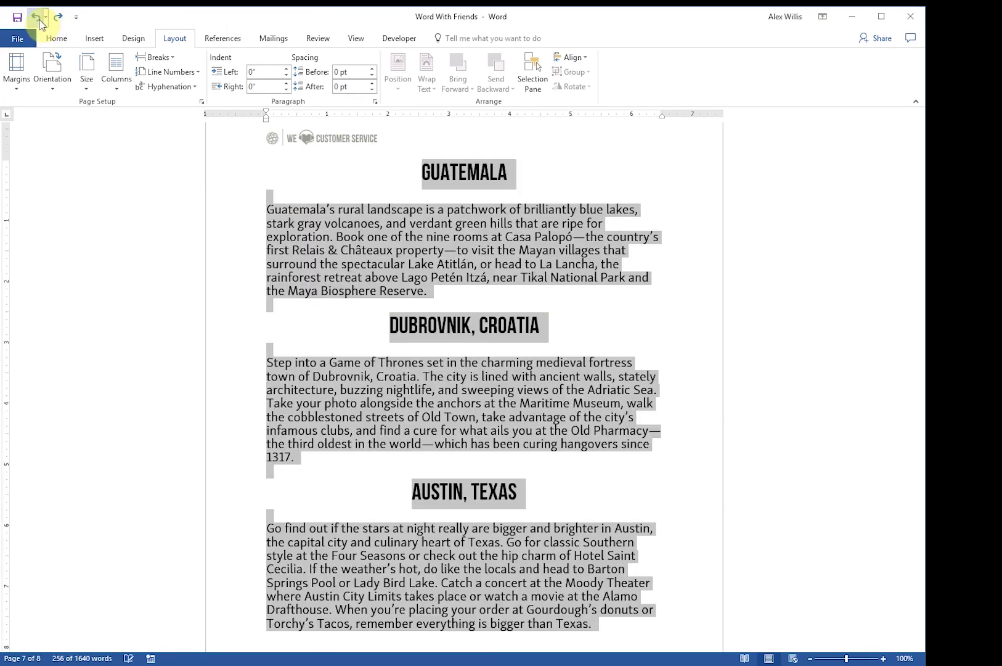
pyautogui.click(32, 19)
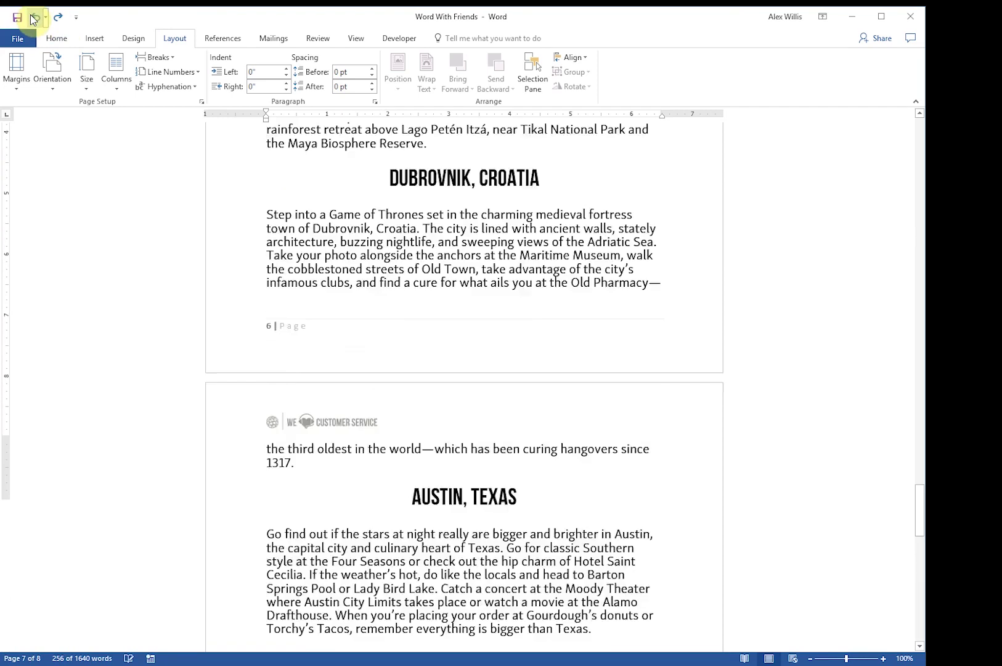
pyautogui.click(590, 408)
pyautogui.scroll(2, 639, 549)
pyautogui.scroll(-3, 638, 549)
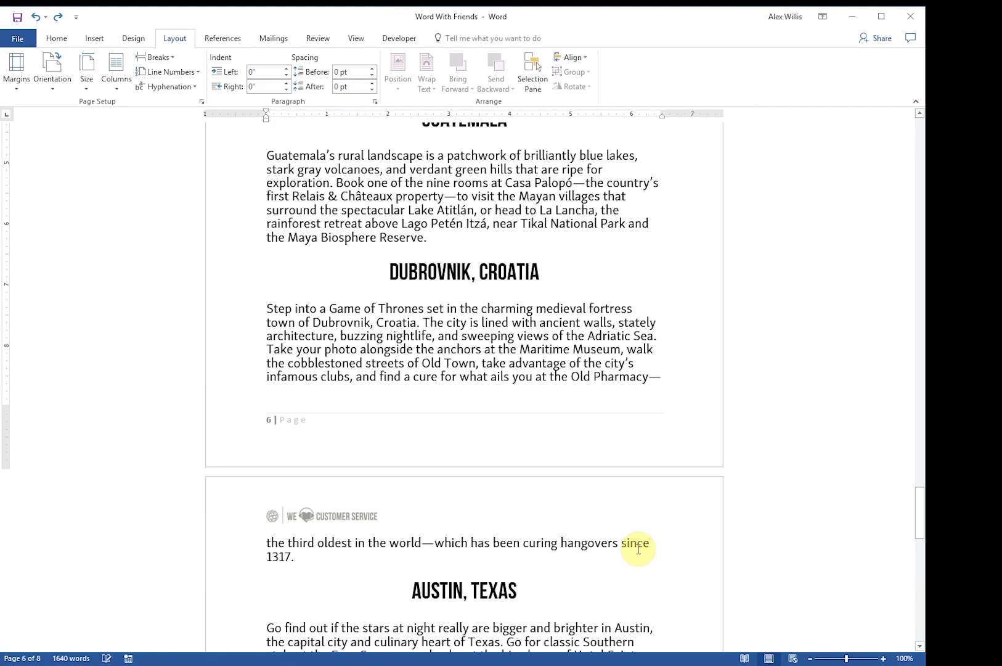
# Step: Insert a page break below the voting table on the last page
pyautogui.scroll(-20, 639, 549)
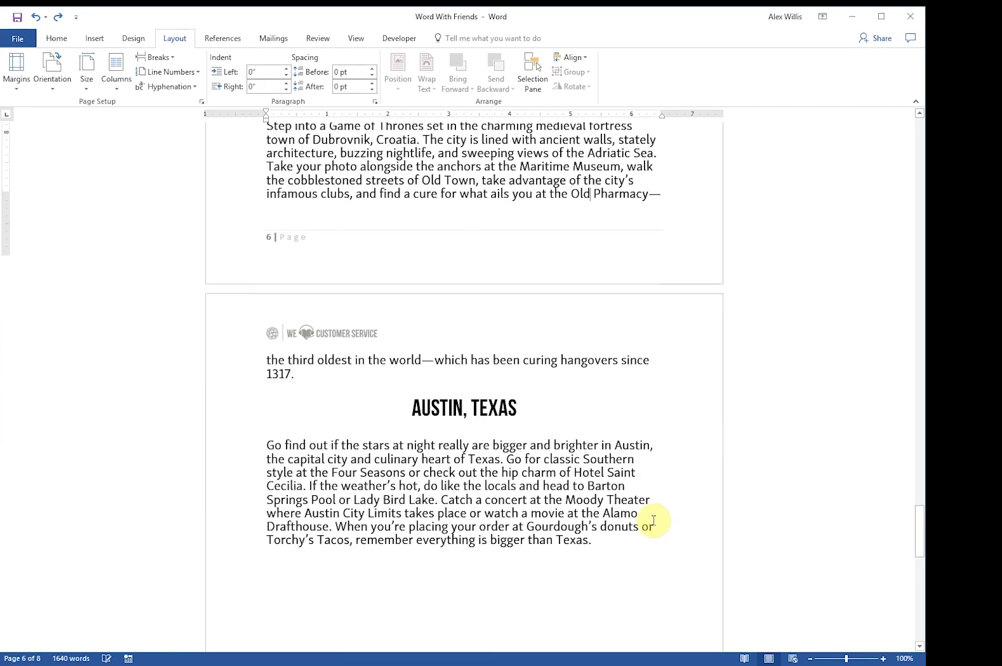
pyautogui.scroll(-9, 646, 520)
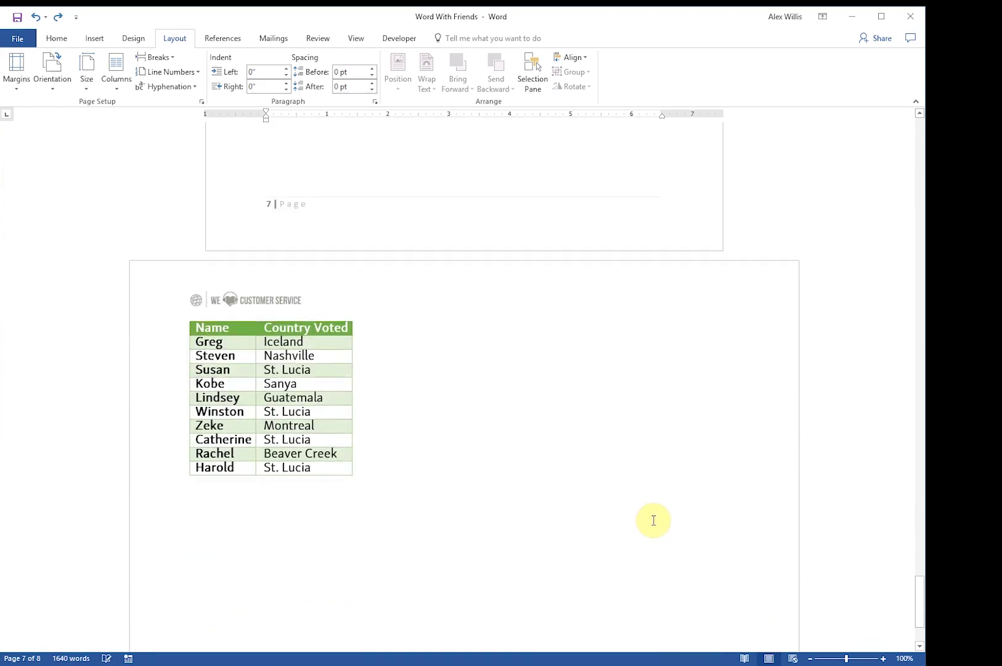
pyautogui.click(430, 389)
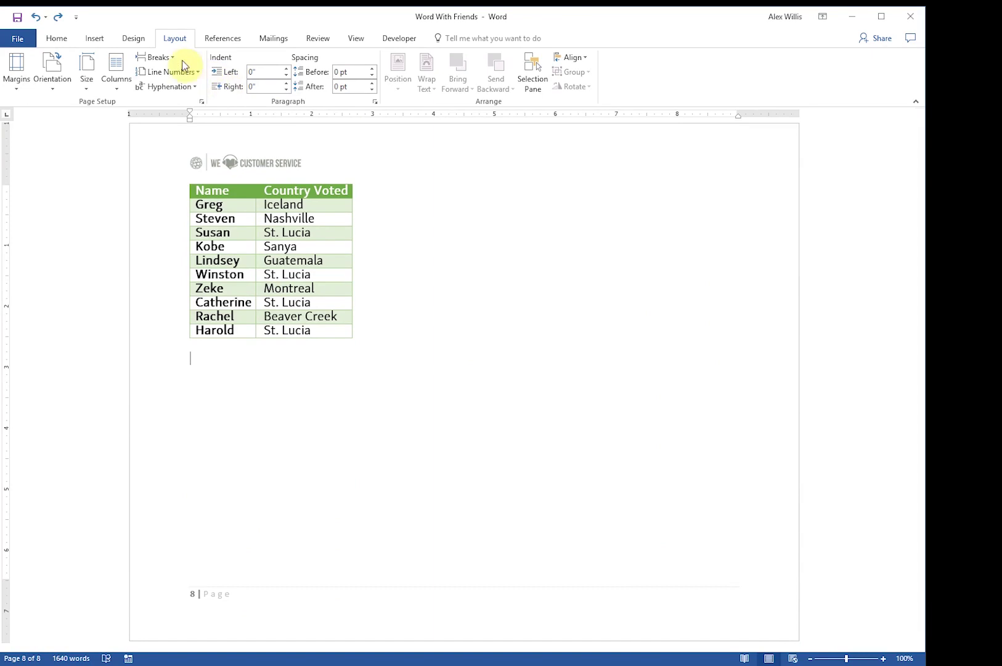
pyautogui.click(159, 57)
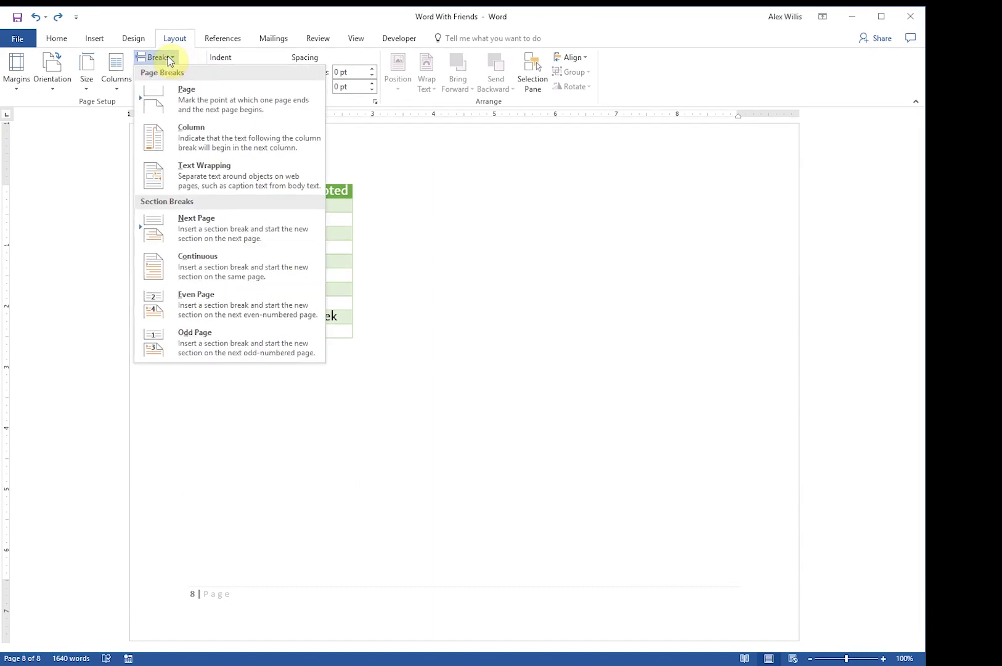
pyautogui.click(211, 100)
pyautogui.scroll(3, 421, 328)
pyautogui.scroll(-4, 366, 447)
pyautogui.scroll(-2, 366, 447)
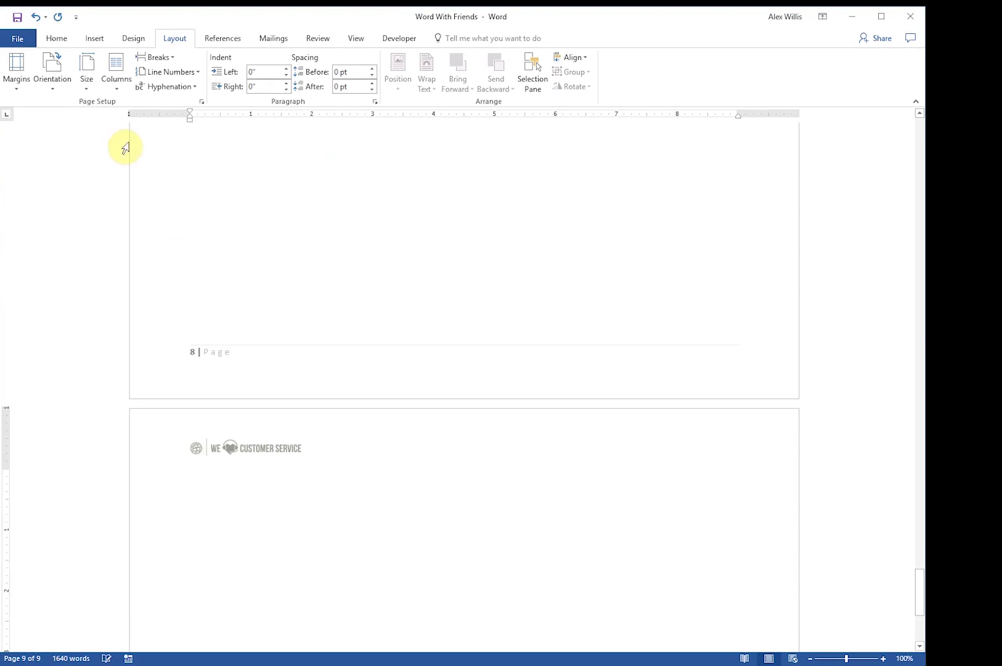
# Step: Switch the orientation to portrait from the new blank page and check the voting table page
pyautogui.click(53, 77)
pyautogui.click(78, 117)
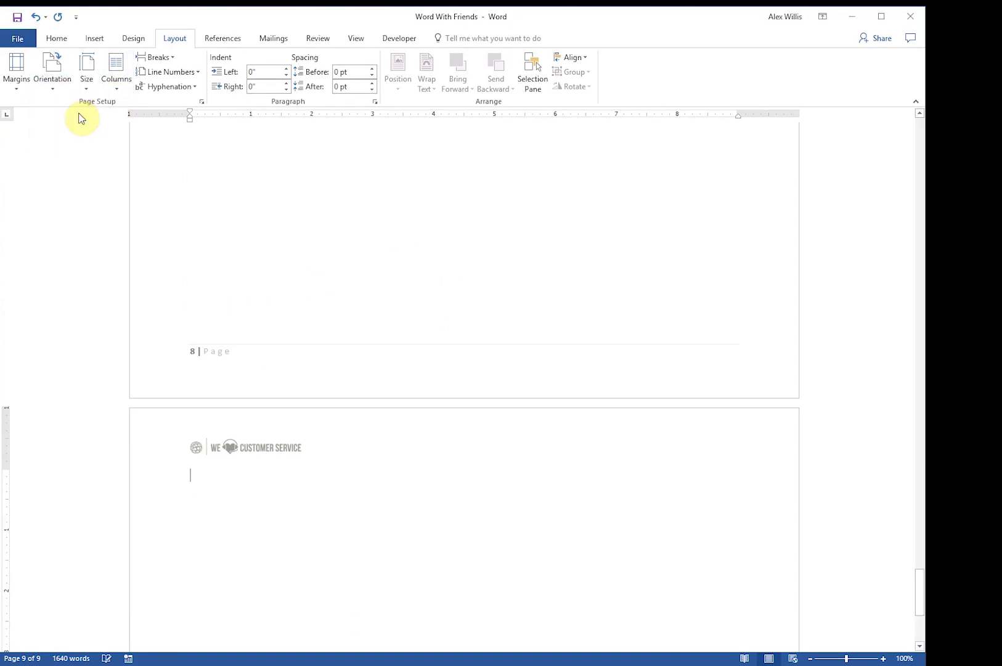
pyautogui.scroll(3, 447, 324)
pyautogui.scroll(-1, 448, 324)
pyautogui.scroll(1, 448, 325)
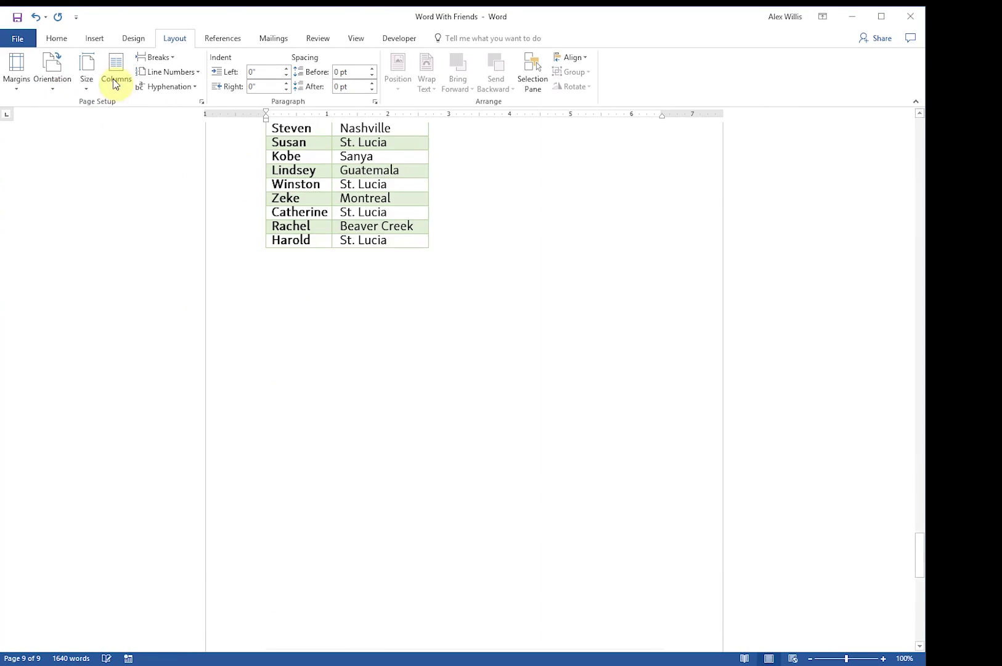
# Step: Undo the portrait orientation and the page break below the voting table
pyautogui.click(34, 18)
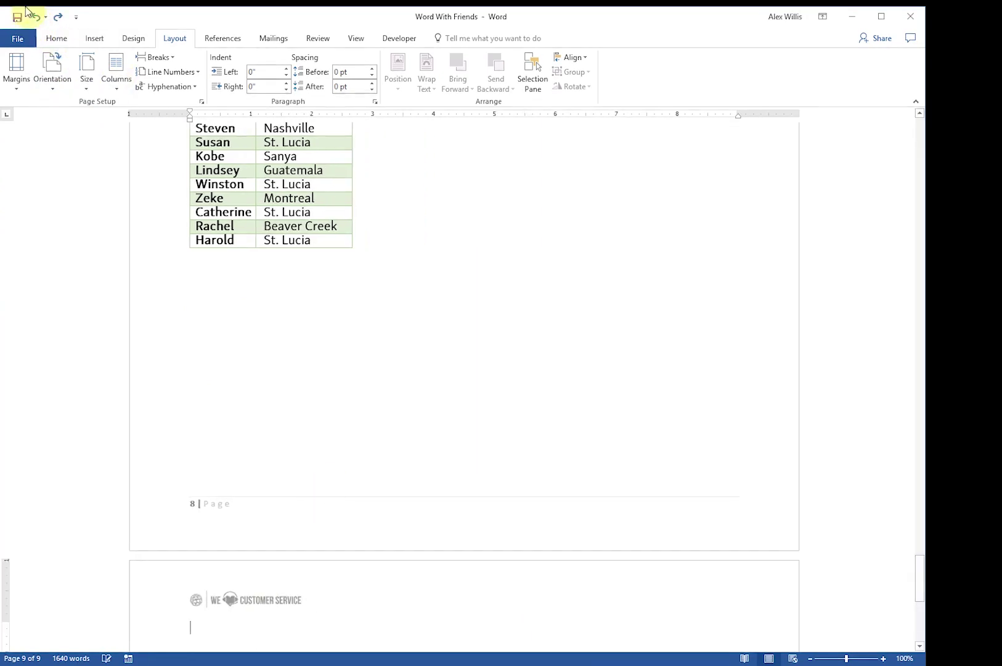
pyautogui.click(35, 18)
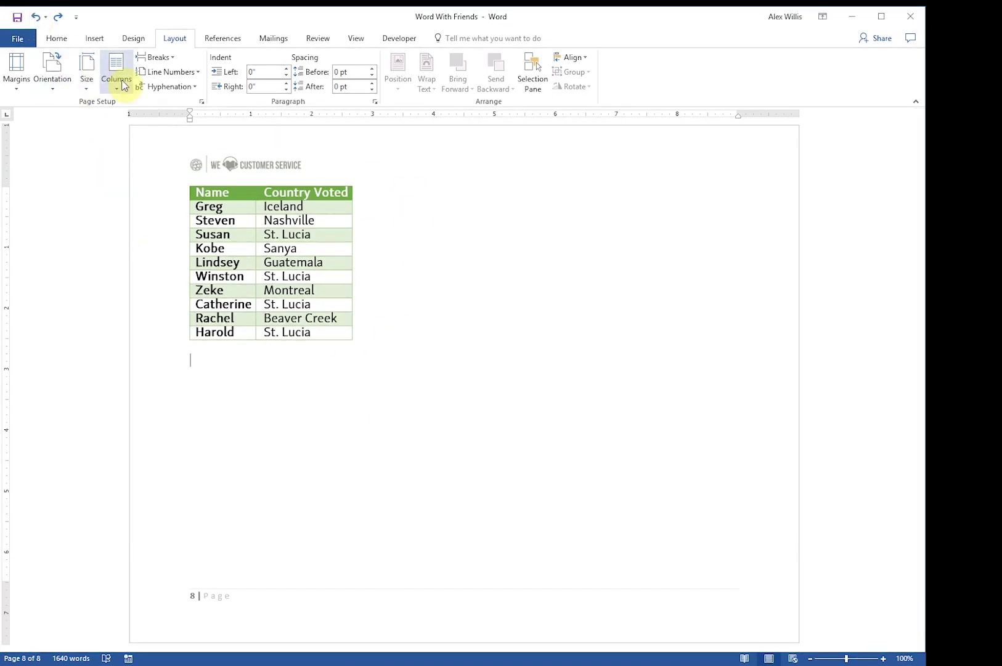
# Step: Insert a Next Page section break below the voting table and set the new page to portrait orientation
pyautogui.click(173, 60)
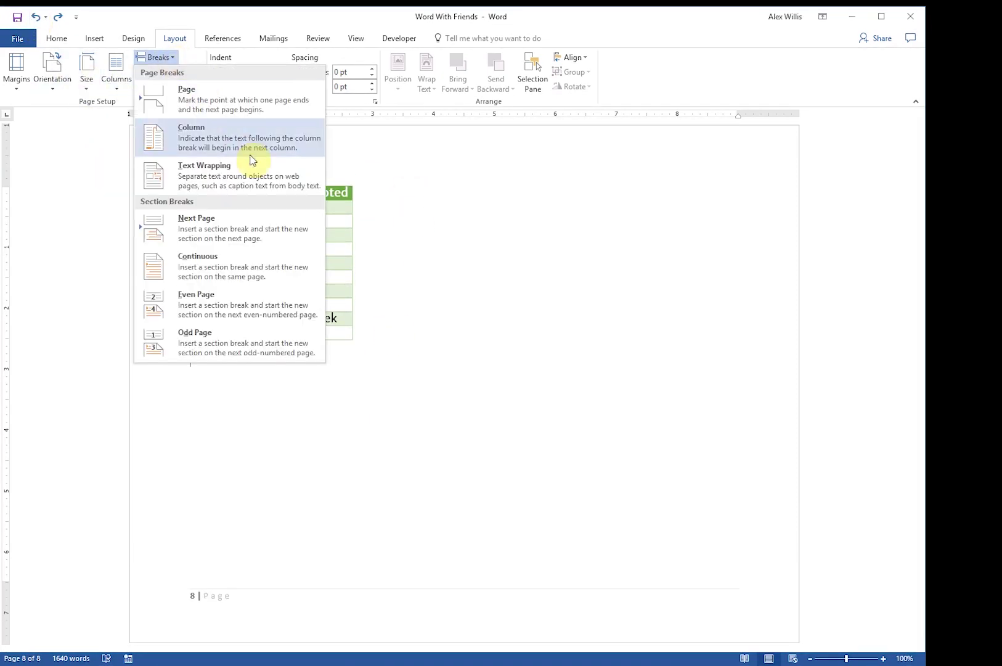
pyautogui.click(261, 228)
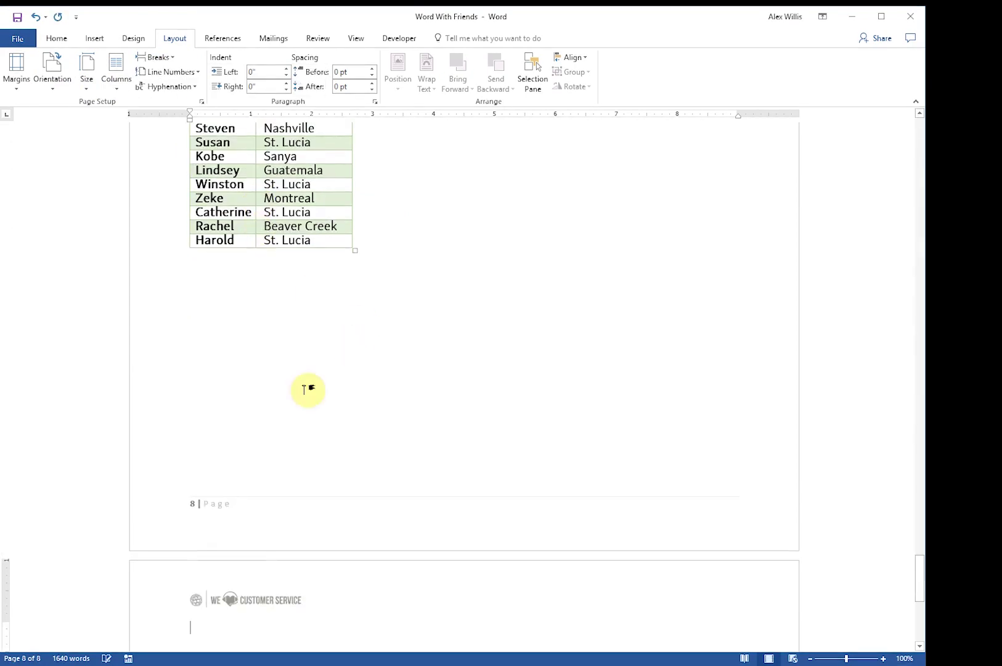
pyautogui.click(44, 85)
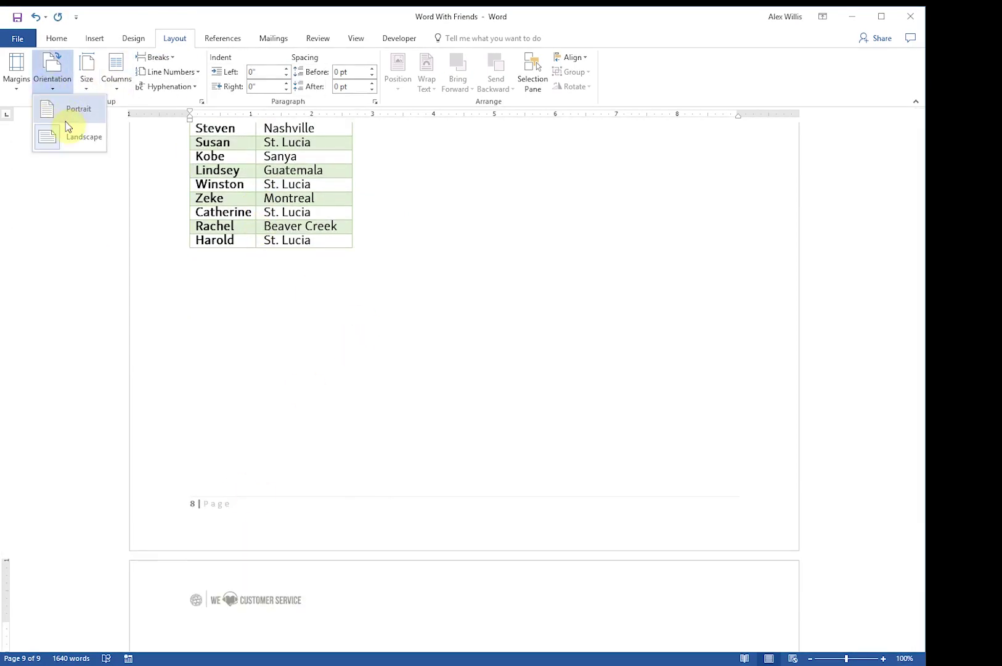
pyautogui.click(65, 113)
pyautogui.scroll(5, 568, 419)
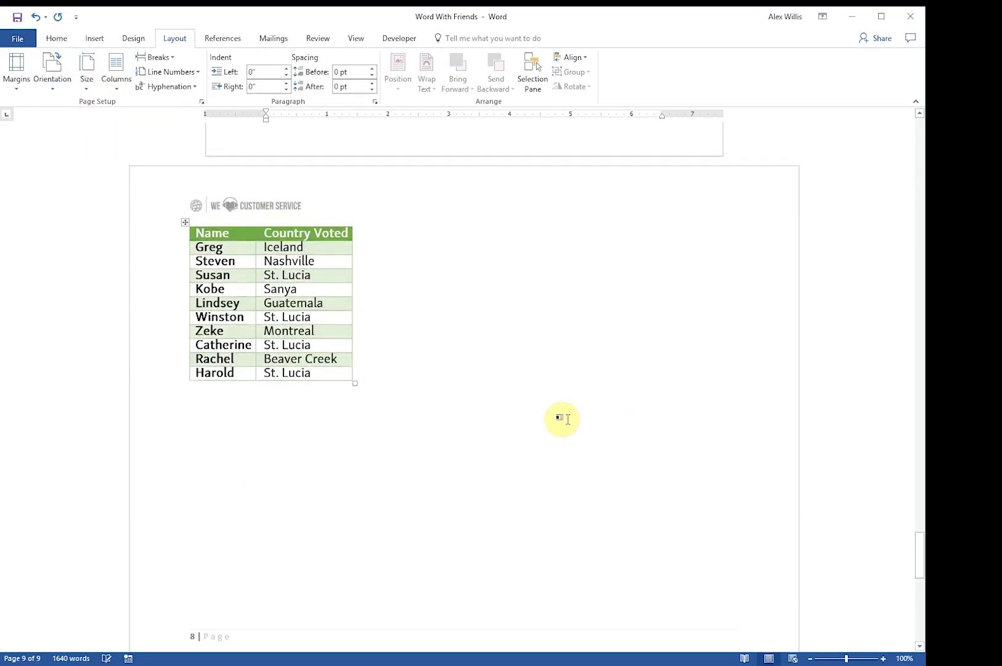
pyautogui.scroll(5, 318, 390)
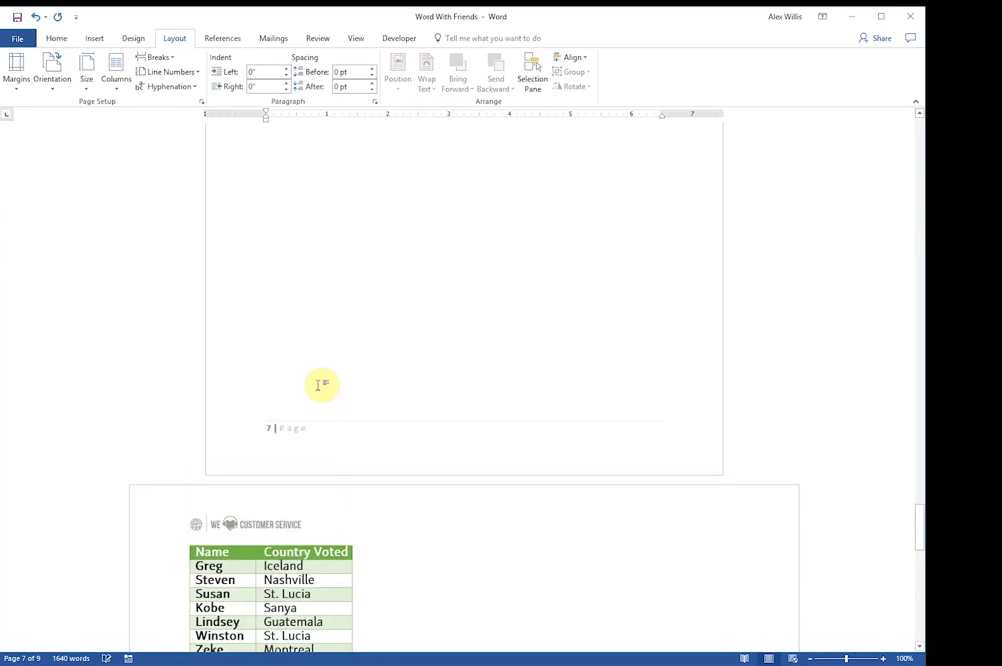
pyautogui.scroll(-5, 354, 413)
pyautogui.scroll(-11, 356, 419)
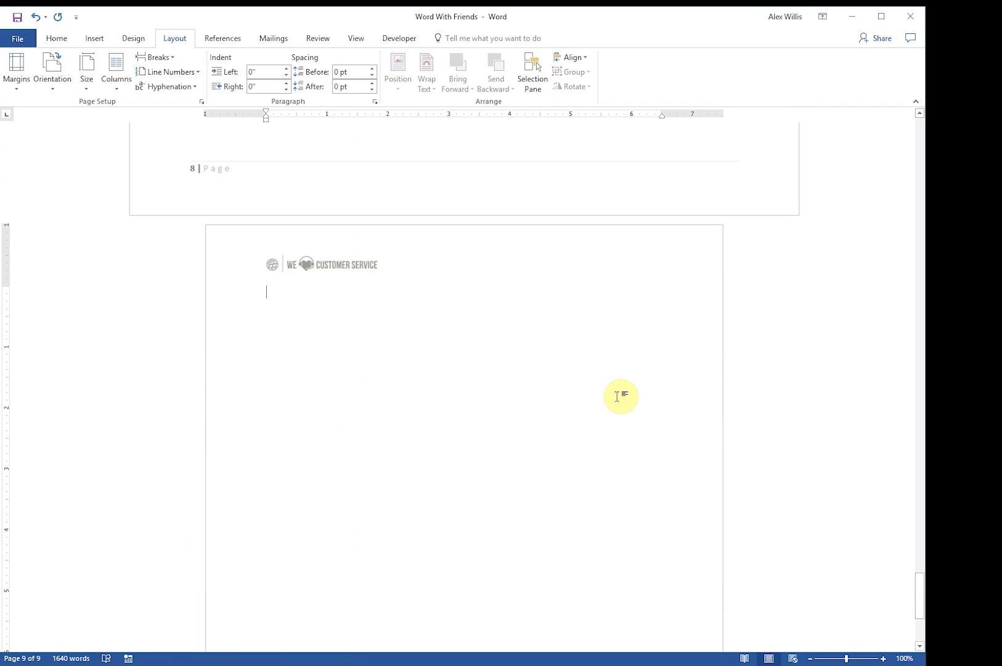
# Step: Enter the centered text "Tricks" at the top of the new portrait page and look back over the preceding pages
pyautogui.click(57, 37)
pyautogui.click(292, 80)
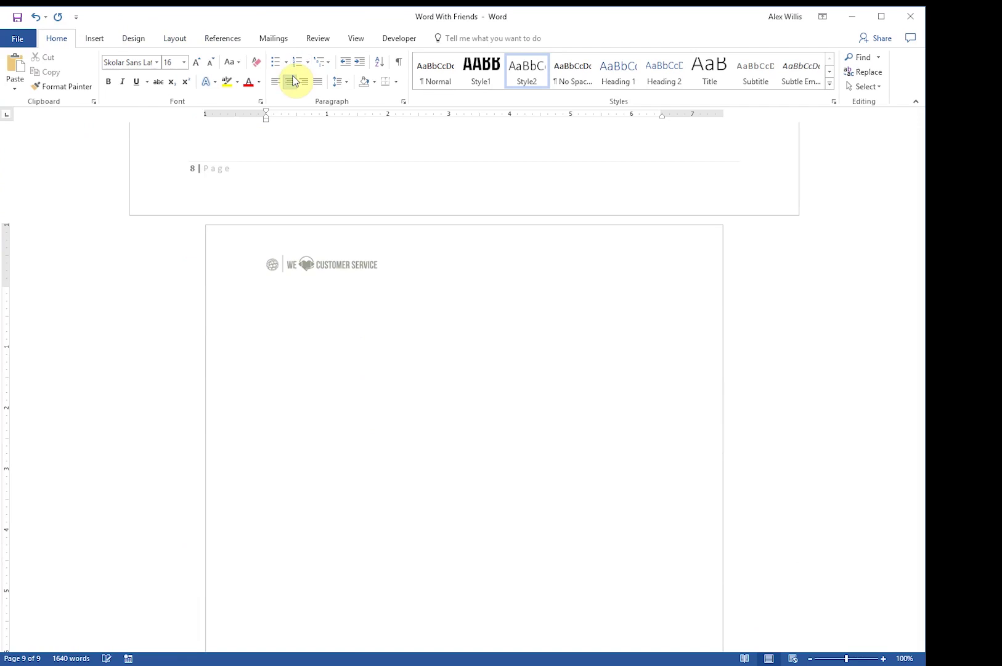
pyautogui.write('Tricks')
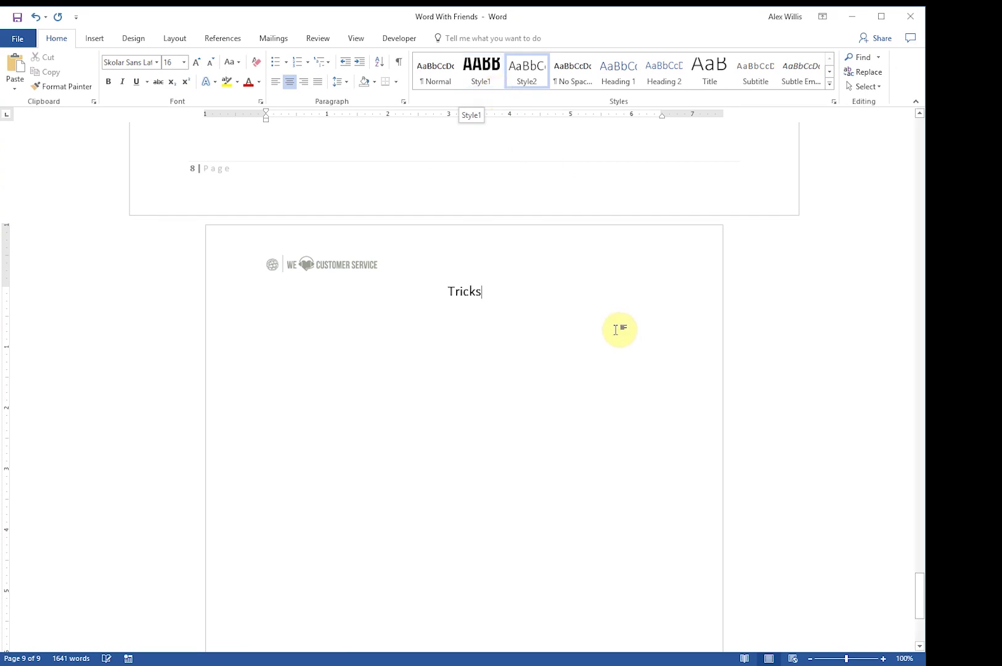
pyautogui.scroll(-3, 620, 329)
pyautogui.scroll(8, 619, 329)
pyautogui.scroll(15, 620, 329)
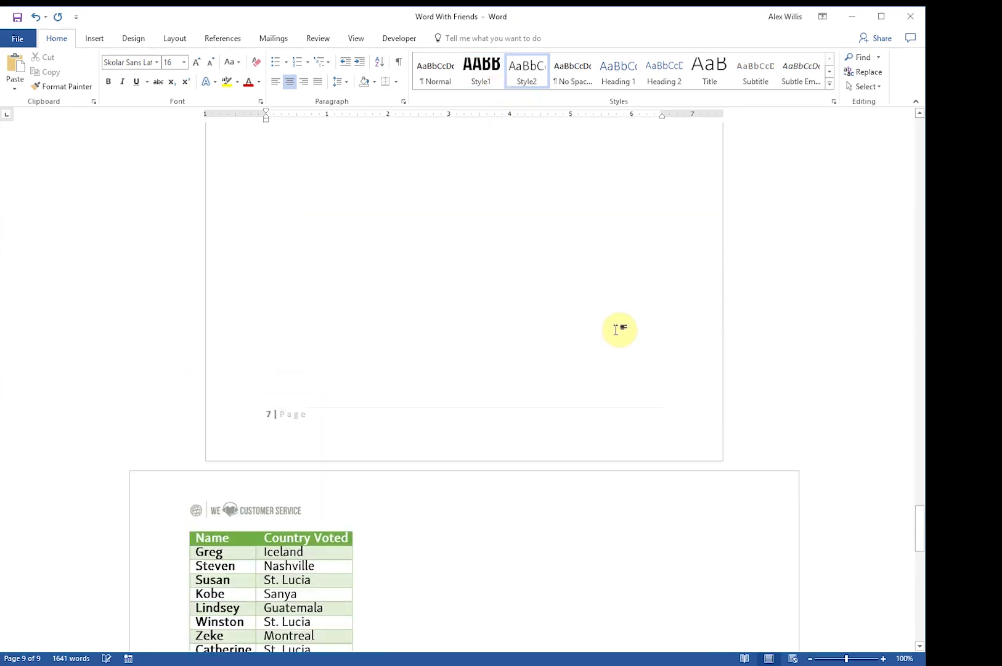
pyautogui.scroll(3, 512, 409)
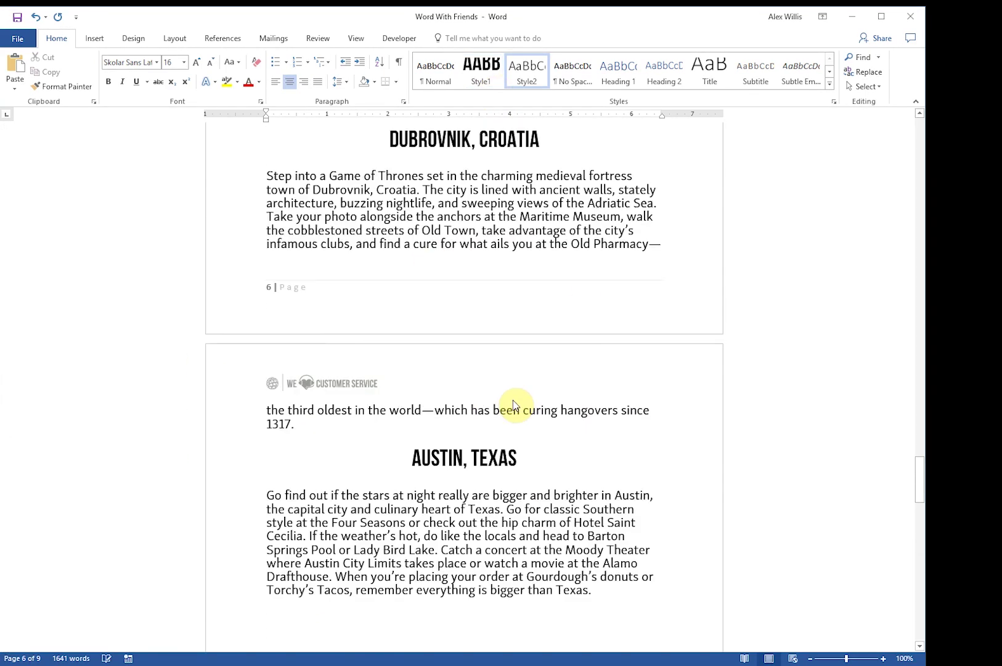
# Step: Create a new style named Style3 from the formatting of the text "Tricks" on the last portrait page
pyautogui.scroll(3, 555, 308)
pyautogui.scroll(-4, 558, 406)
pyautogui.scroll(-15, 558, 407)
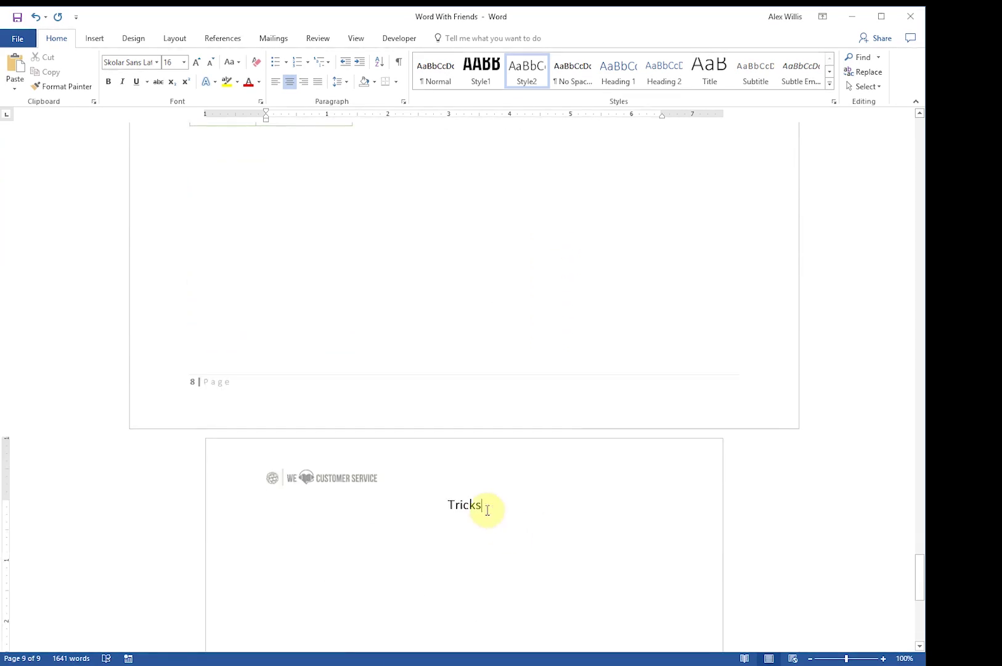
pyautogui.doubleClick(464, 504)
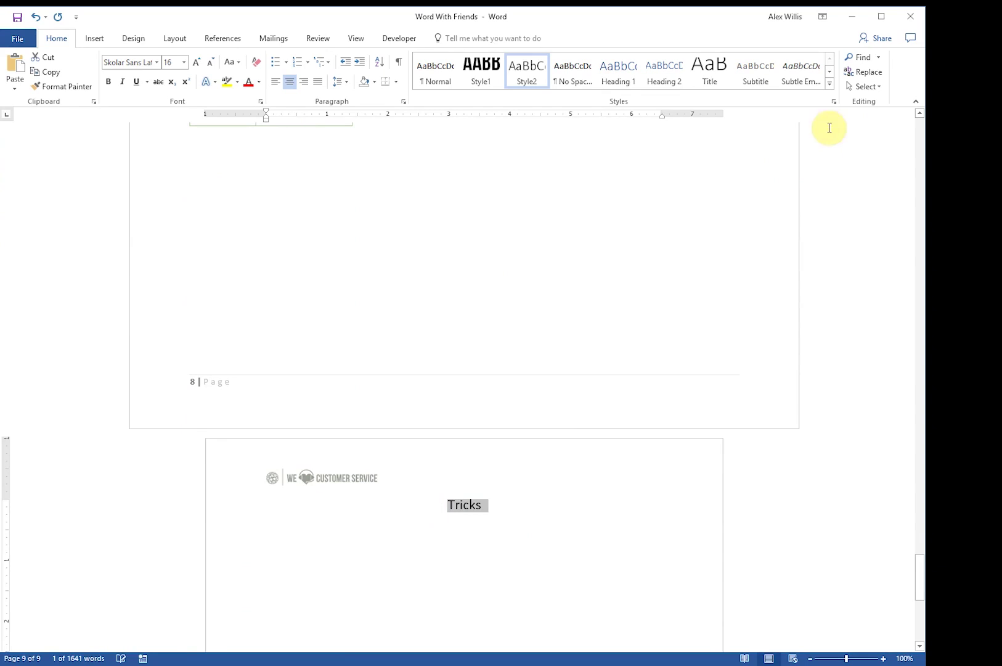
pyautogui.click(829, 83)
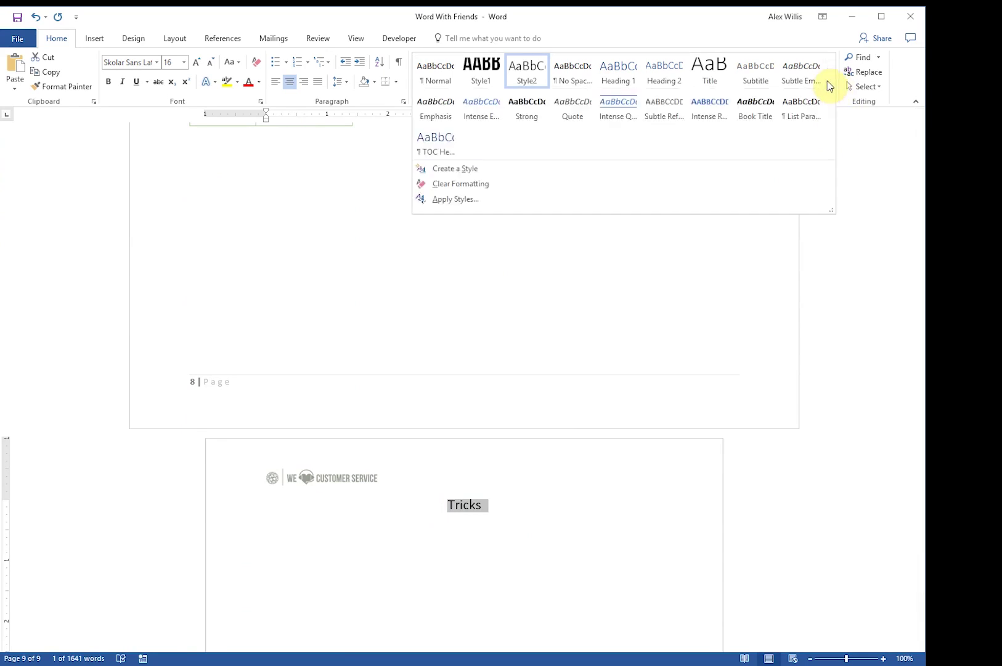
pyautogui.click(505, 172)
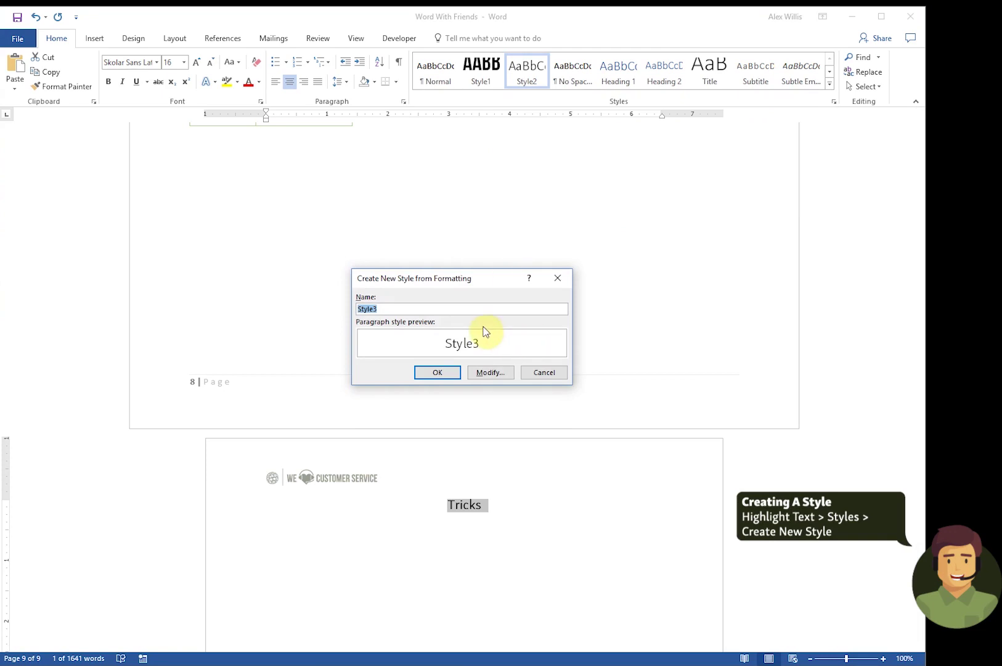
pyautogui.click(438, 371)
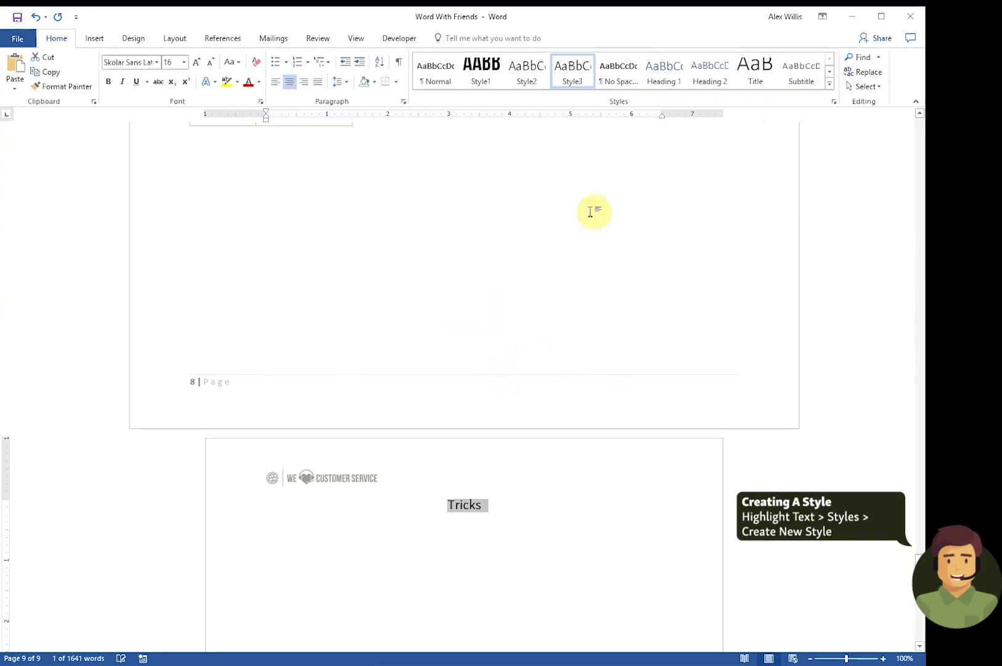
# Step: Try Style3 on the selected sentences under the Austin, Texas heading and apply Style2 to them instead
pyautogui.scroll(5, 541, 203)
pyautogui.scroll(15, 538, 202)
pyautogui.moveTo(434, 290); pyautogui.dragTo(598, 318)
pyautogui.click(94, 38)
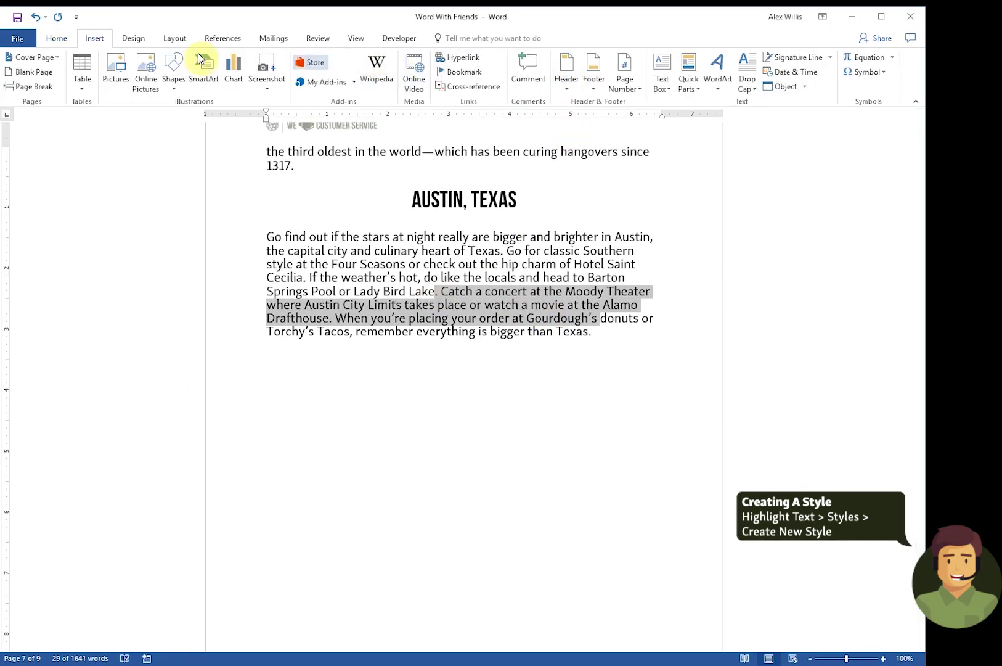
pyautogui.click(61, 39)
pyautogui.click(581, 74)
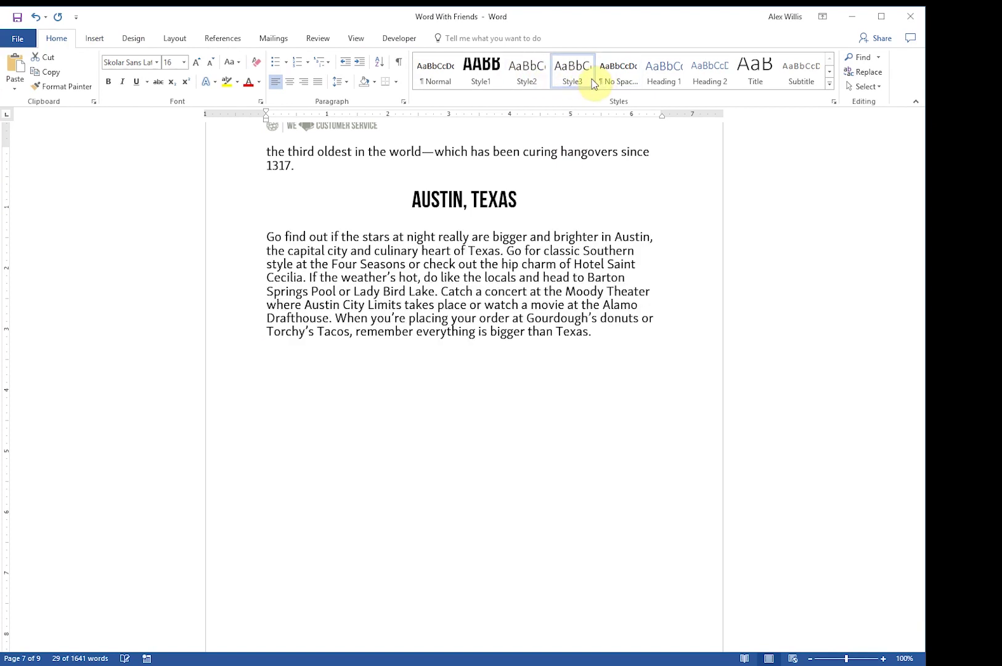
pyautogui.click(532, 72)
pyautogui.click(541, 376)
# Step: Apply Style1 to the "Tricks" text on the last page
pyautogui.scroll(2, 590, 470)
pyautogui.scroll(-12, 589, 470)
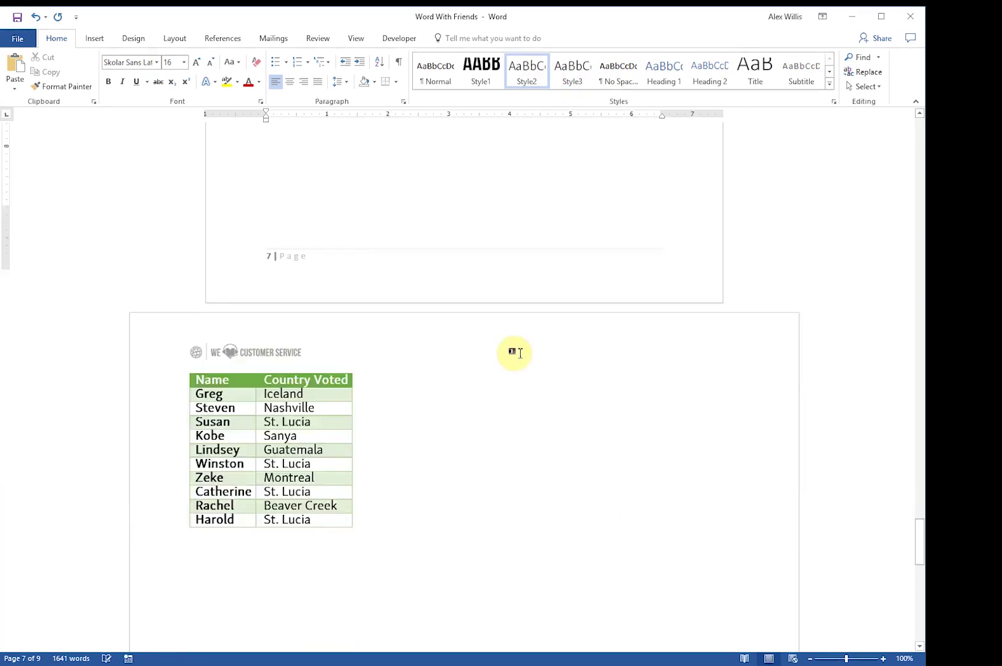
pyautogui.scroll(-5, 517, 344)
pyautogui.click(488, 412)
pyautogui.doubleClick(456, 412)
pyautogui.click(495, 72)
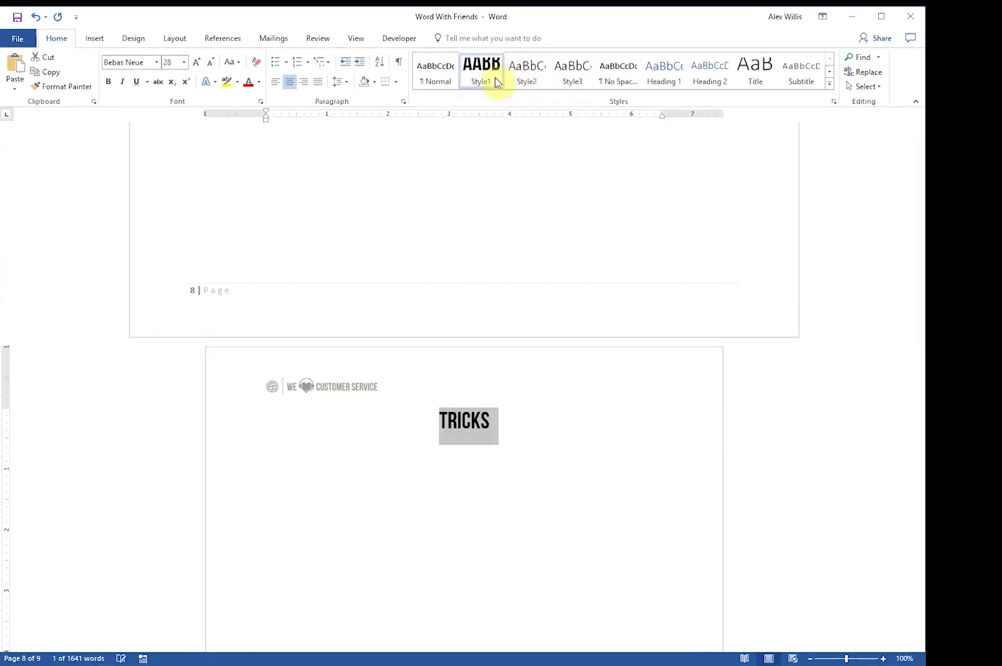
pyautogui.click(572, 499)
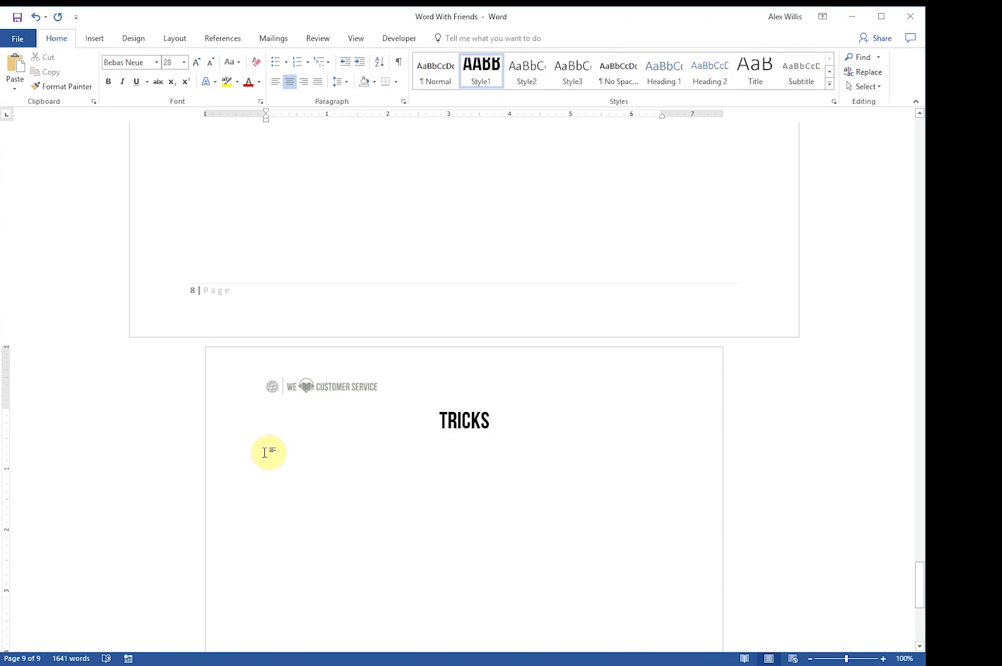
# Step: Add a left-aligned Style3 line below the Tricks heading and generate placeholder text with =rand(5,4)
pyautogui.press('Return')
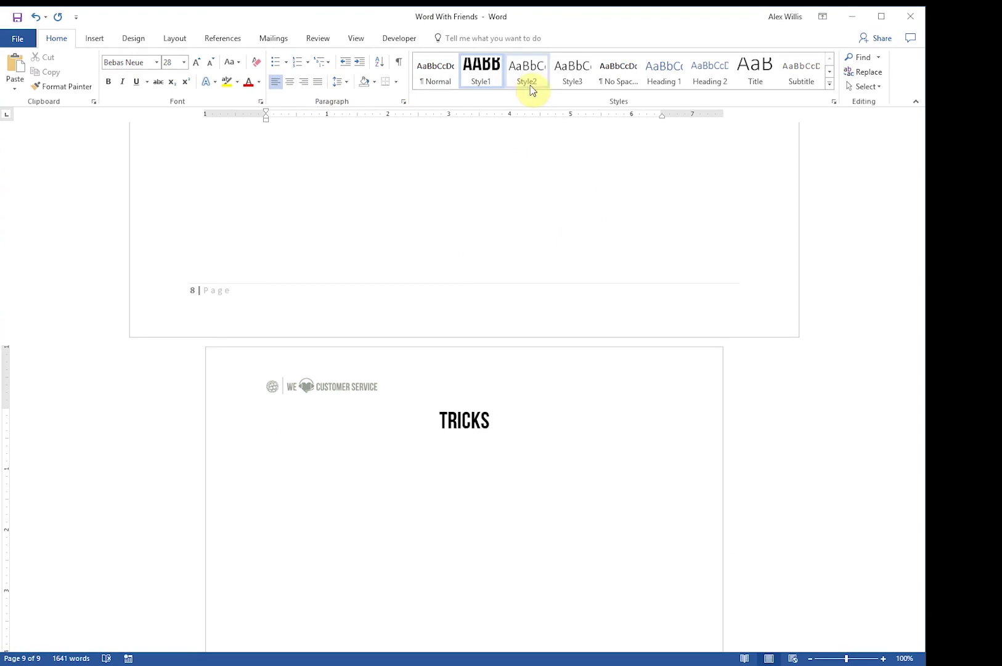
pyautogui.click(567, 80)
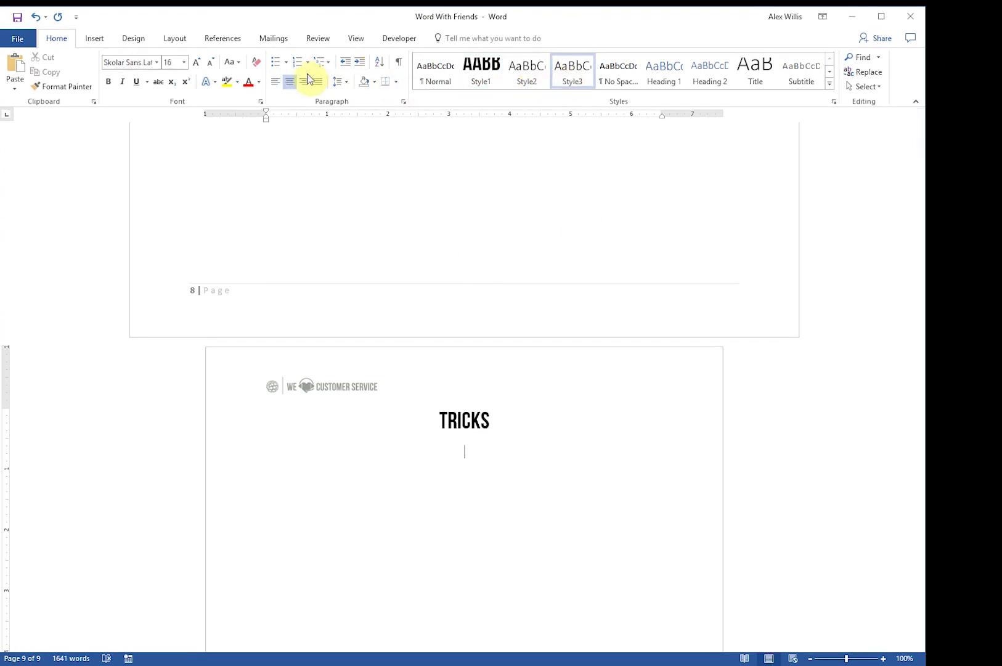
pyautogui.click(276, 85)
pyautogui.write('rand(')
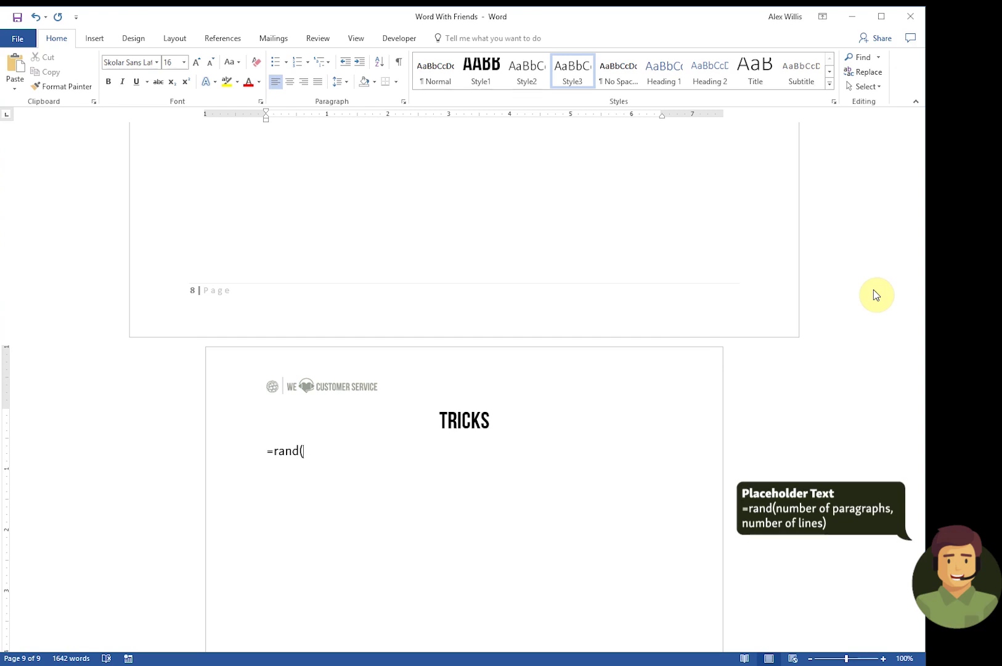
pyautogui.write('5,4')
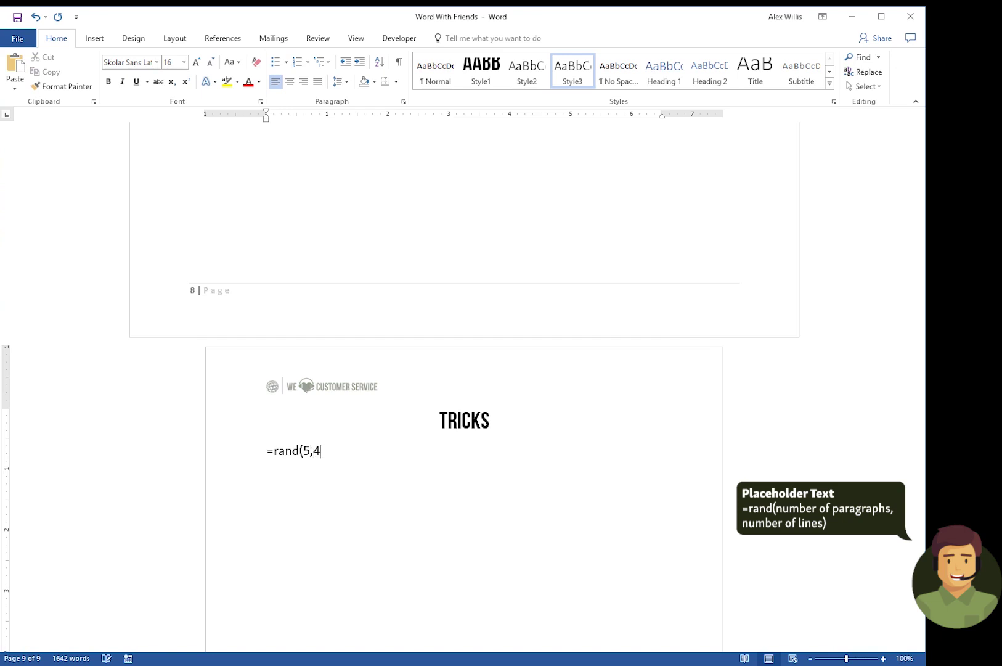
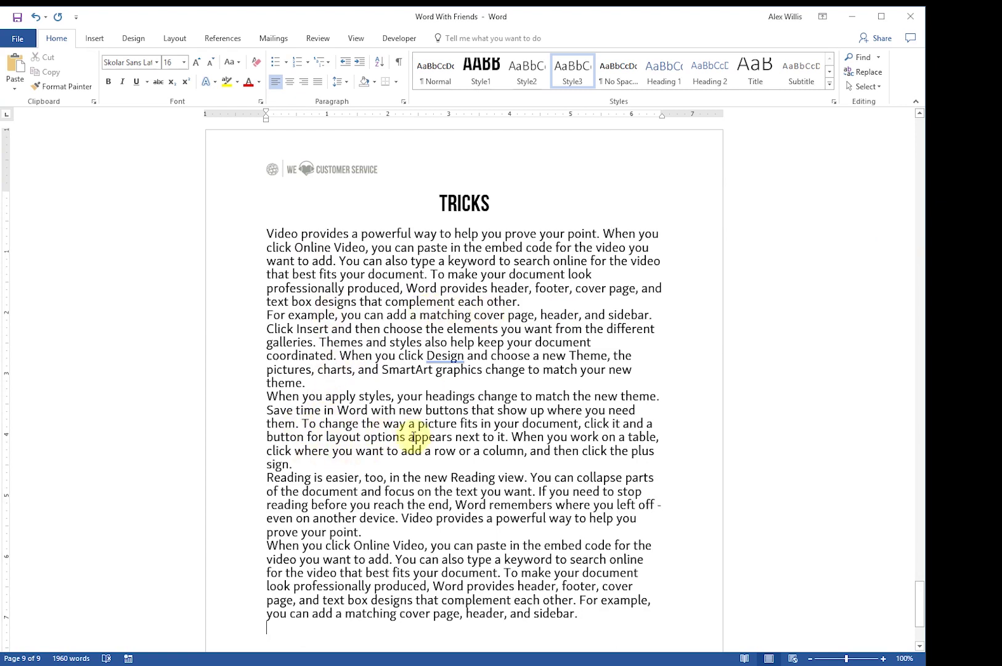
pyautogui.scroll(2, 380, 413)
pyautogui.scroll(-3, 381, 412)
pyautogui.scroll(-2, 380, 413)
pyautogui.scroll(3, 381, 411)
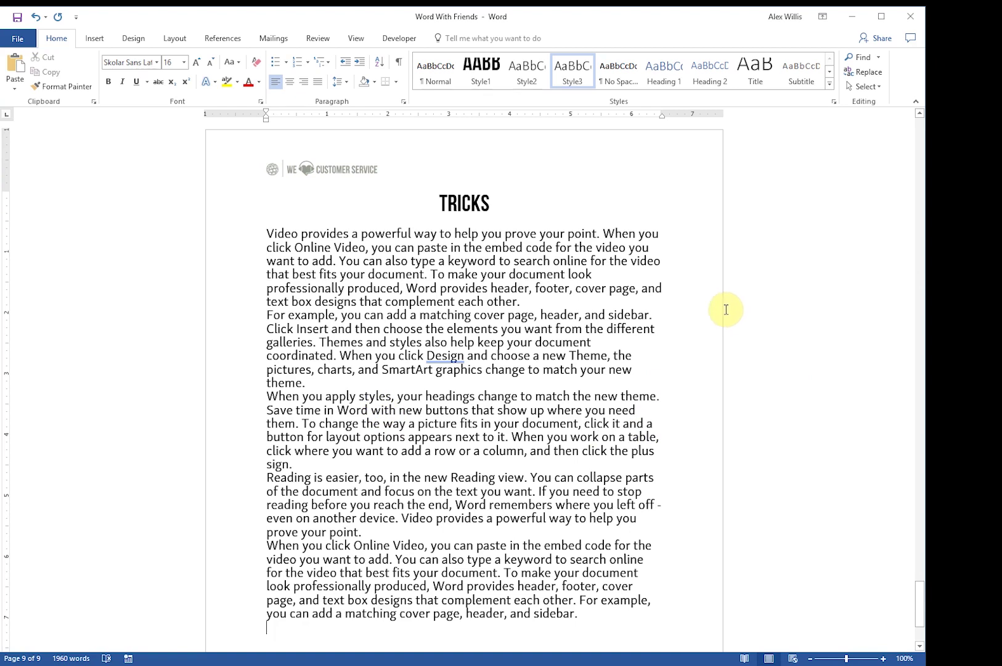
# Step: Add the comment "Fix the word design" at the word "pictures" in the second placeholder paragraph
pyautogui.click(658, 351)
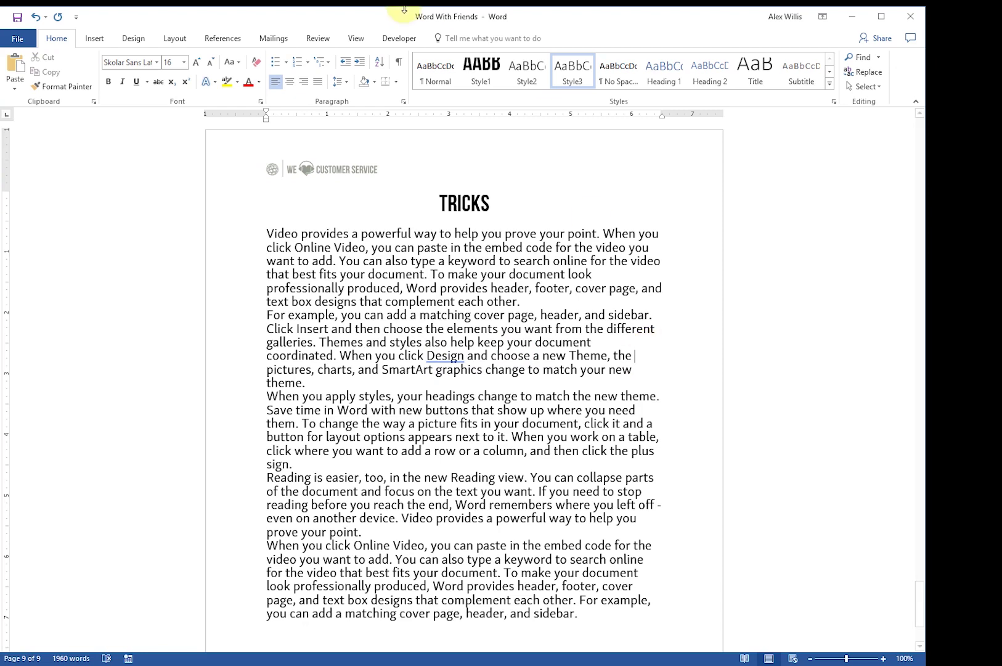
pyautogui.click(324, 41)
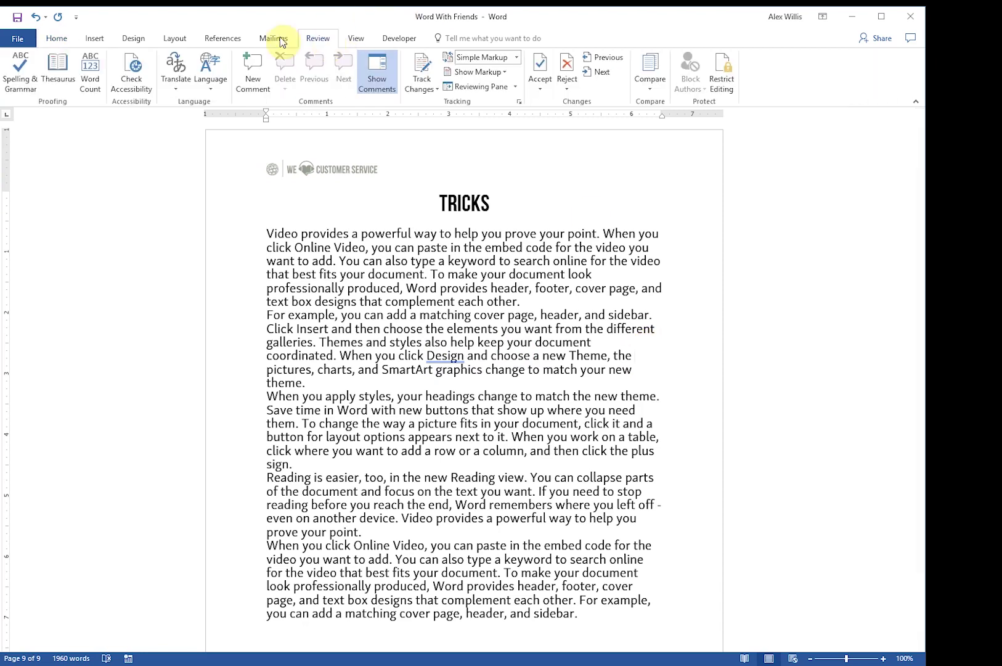
pyautogui.click(253, 72)
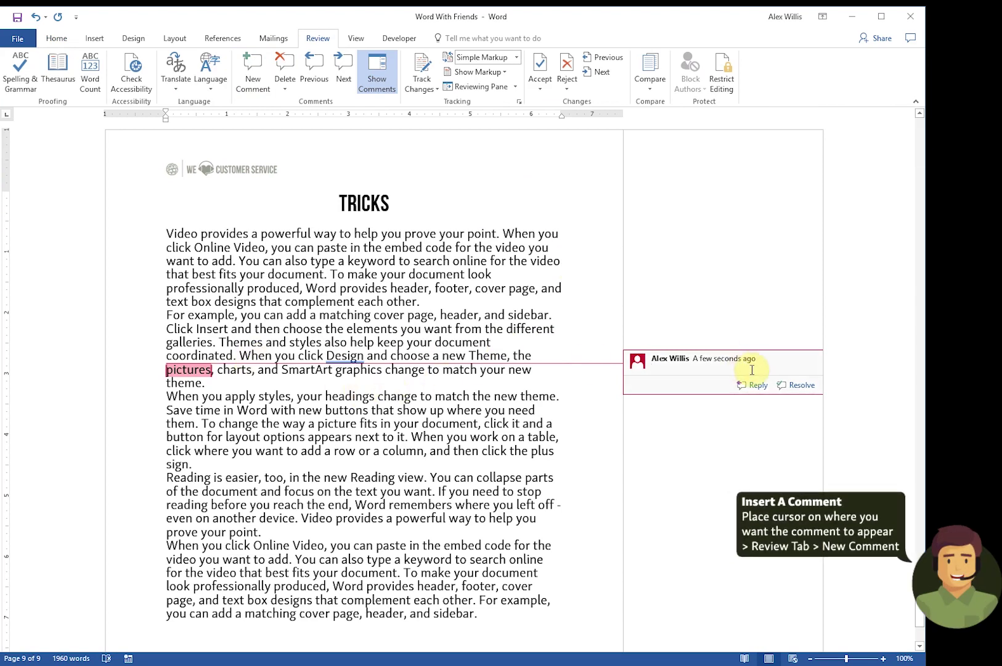
pyautogui.write('Fix')
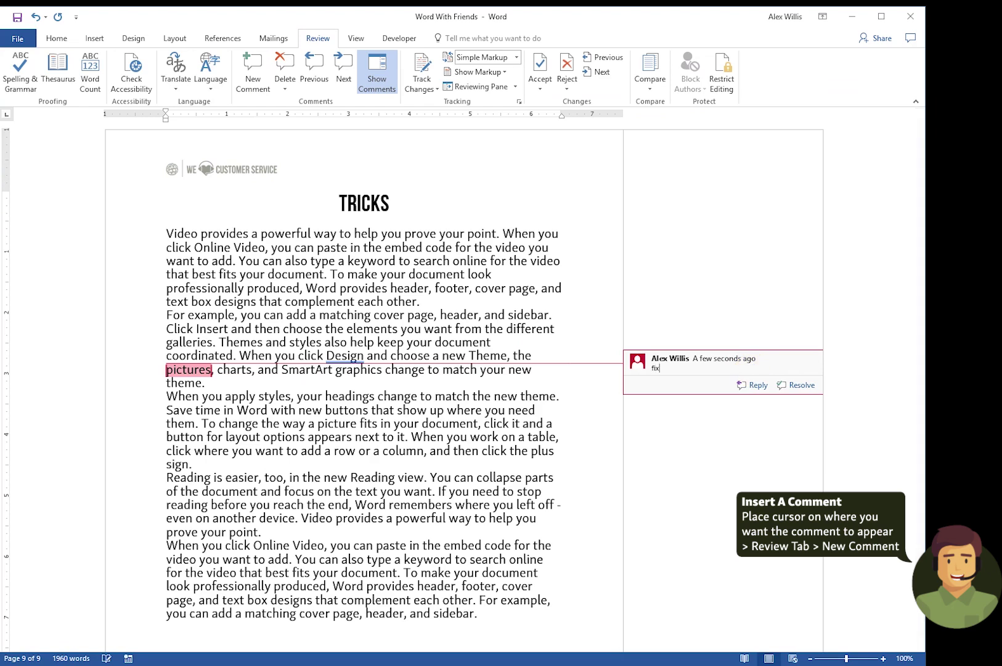
pyautogui.write(' the word design')
pyautogui.press('Return')
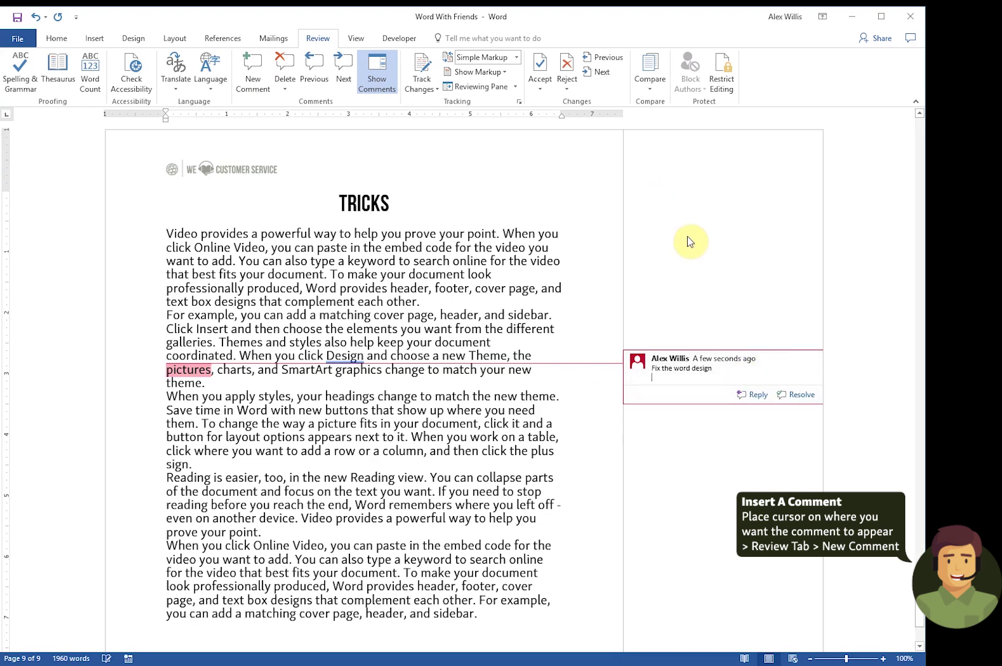
pyautogui.click(583, 293)
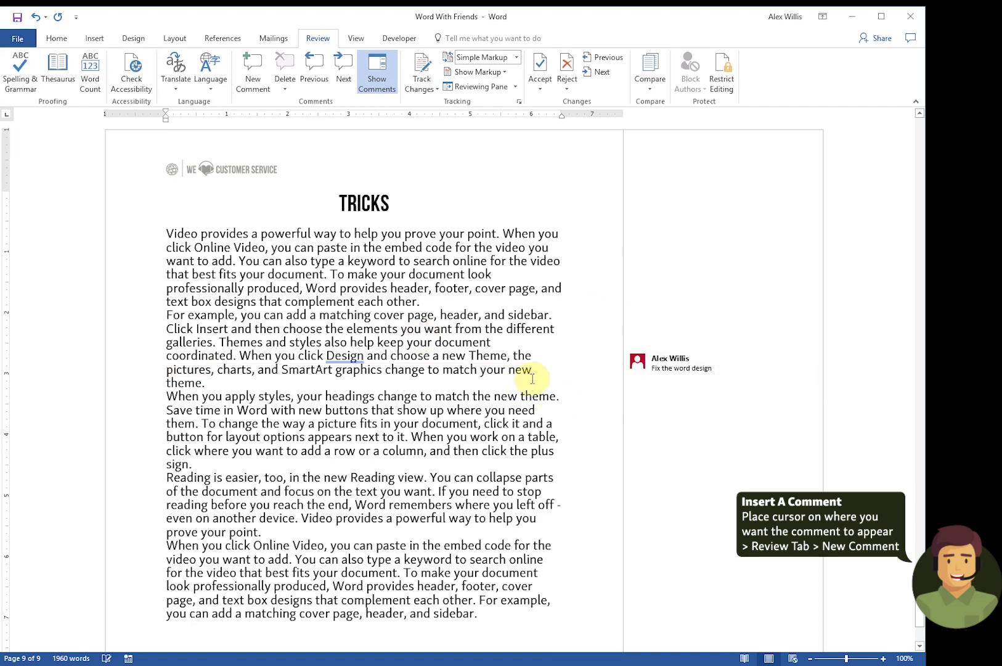
# Step: Delete the comment attached to the word "pictures" in the second placeholder paragraph
pyautogui.scroll(3, 522, 378)
pyautogui.scroll(-5, 527, 379)
pyautogui.scroll(4, 533, 378)
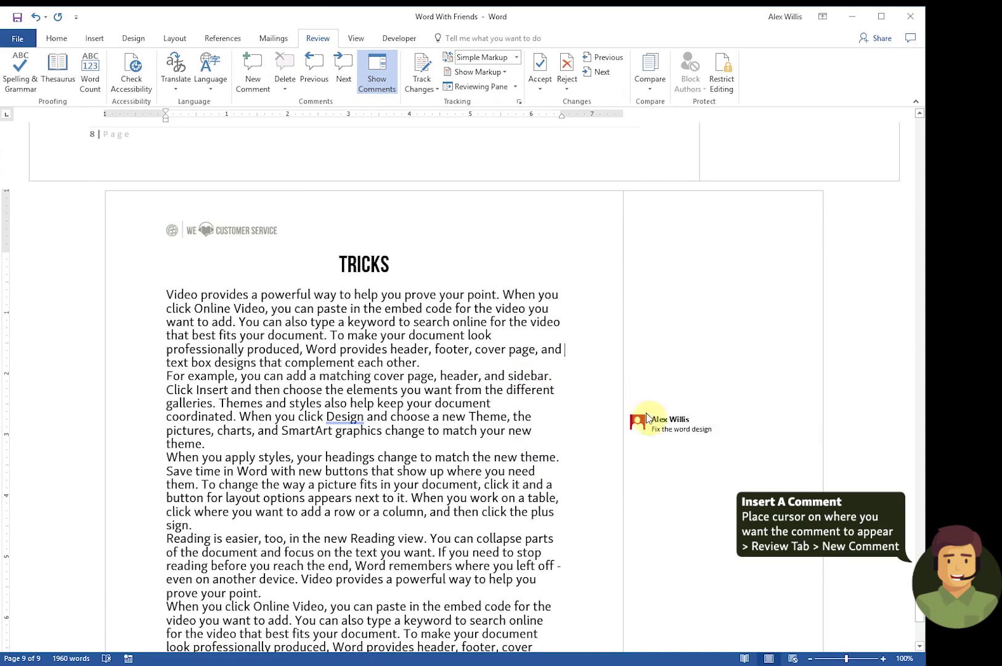
pyautogui.click(659, 433)
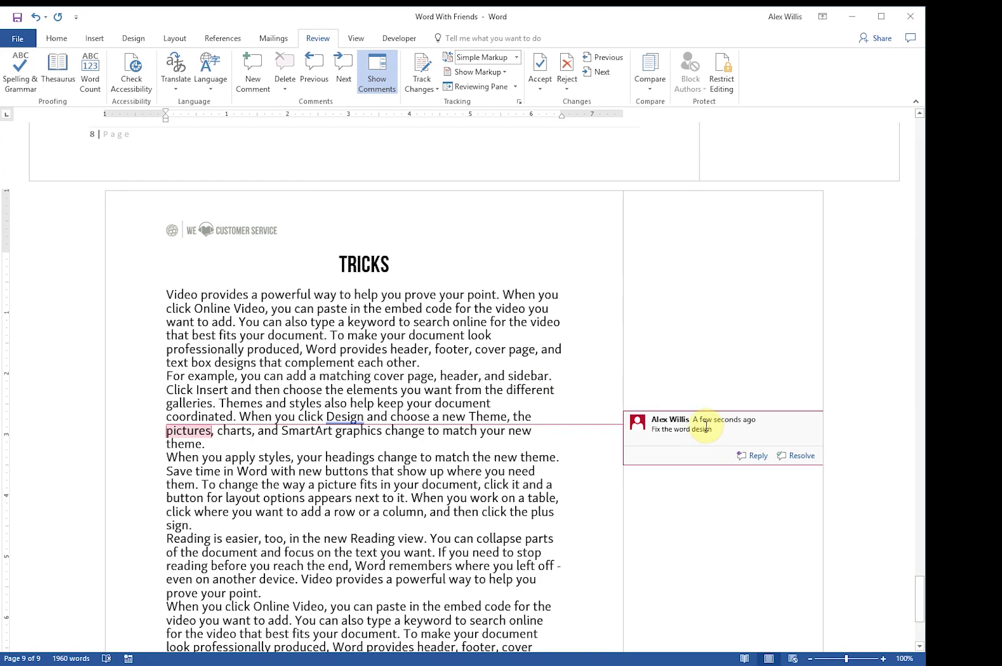
pyautogui.click(706, 426)
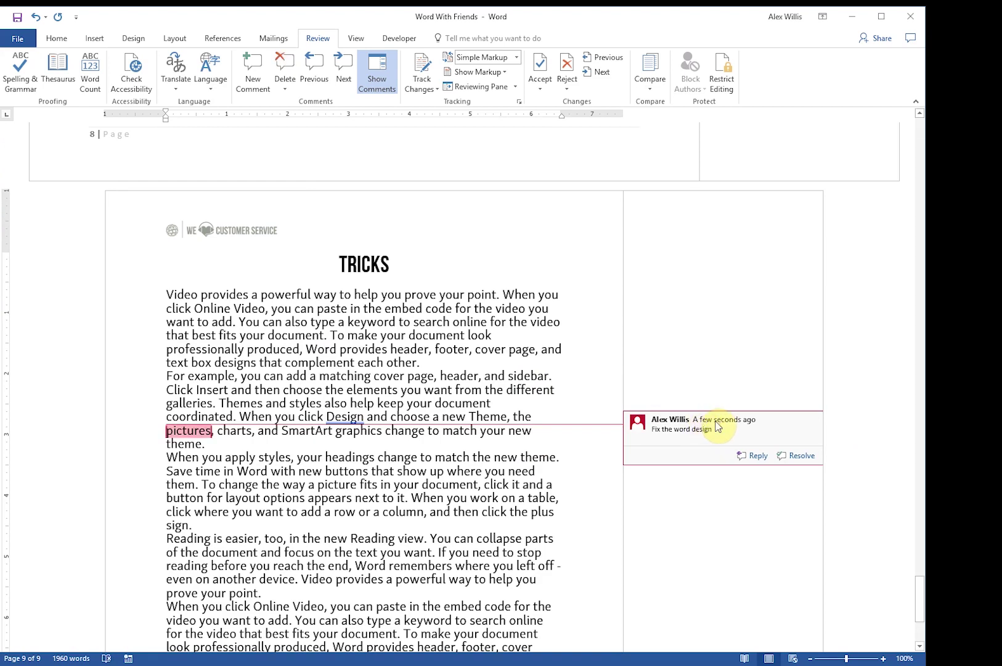
pyautogui.click(281, 80)
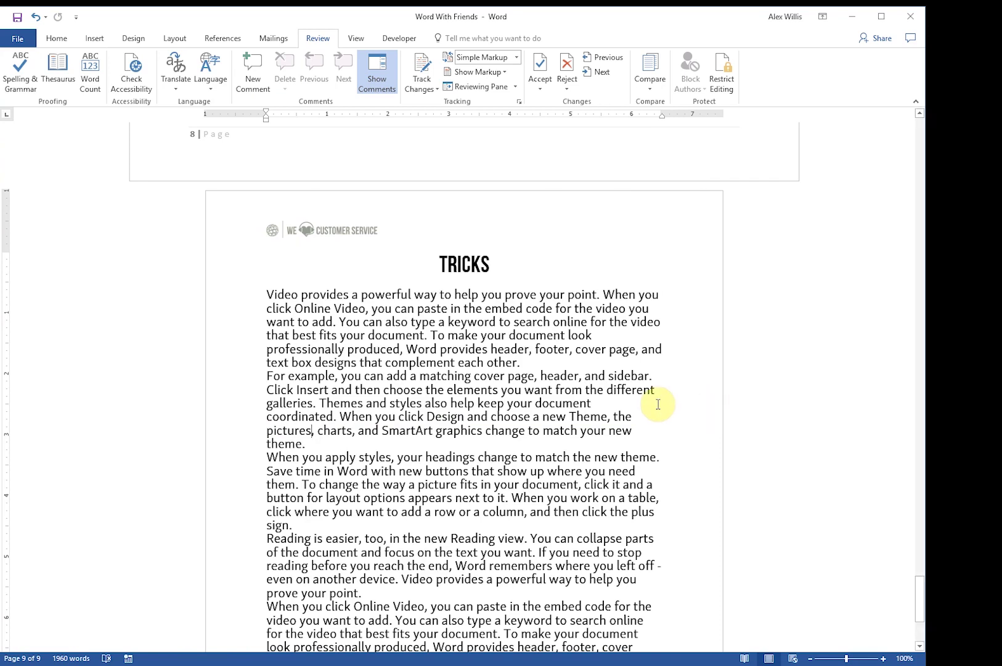
# Step: Apply a gold text effect to the words "Video provides" at the start of the first placeholder paragraph
pyautogui.scroll(5, 659, 407)
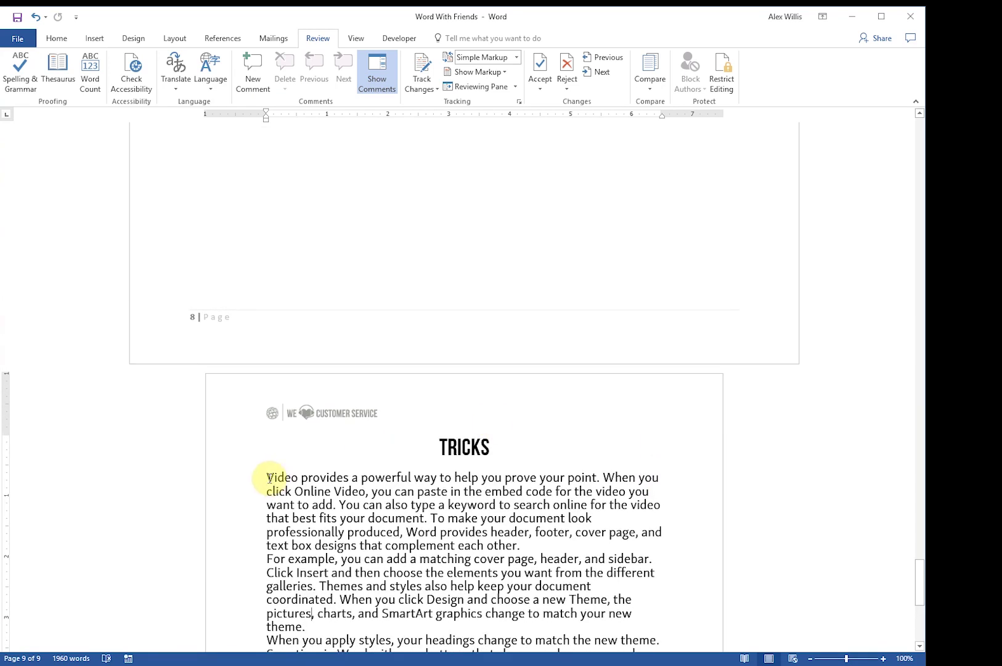
pyautogui.moveTo(267, 479); pyautogui.dragTo(340, 480)
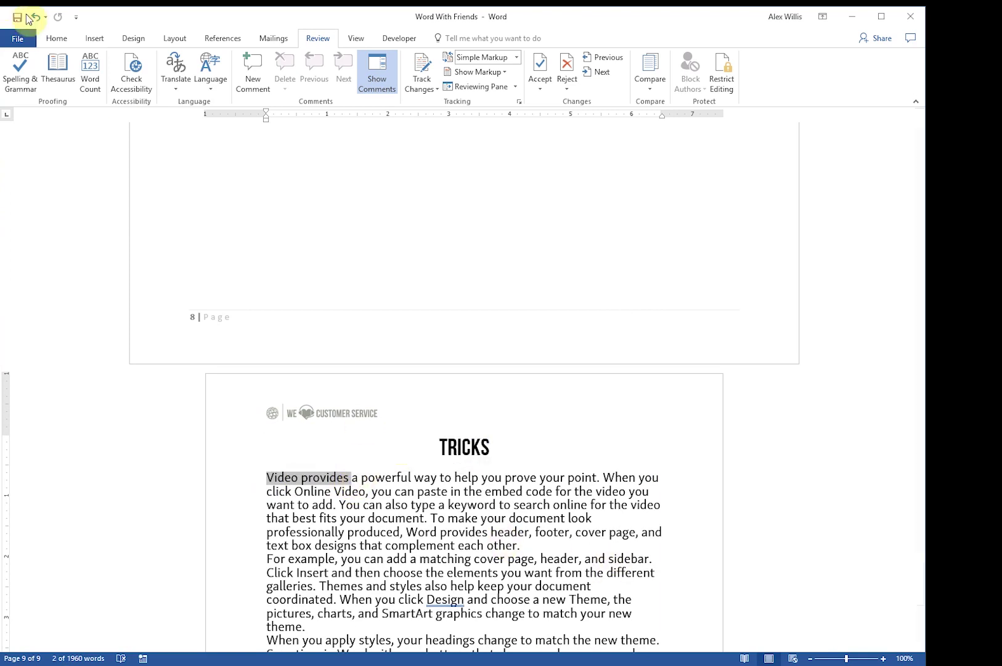
pyautogui.click(56, 40)
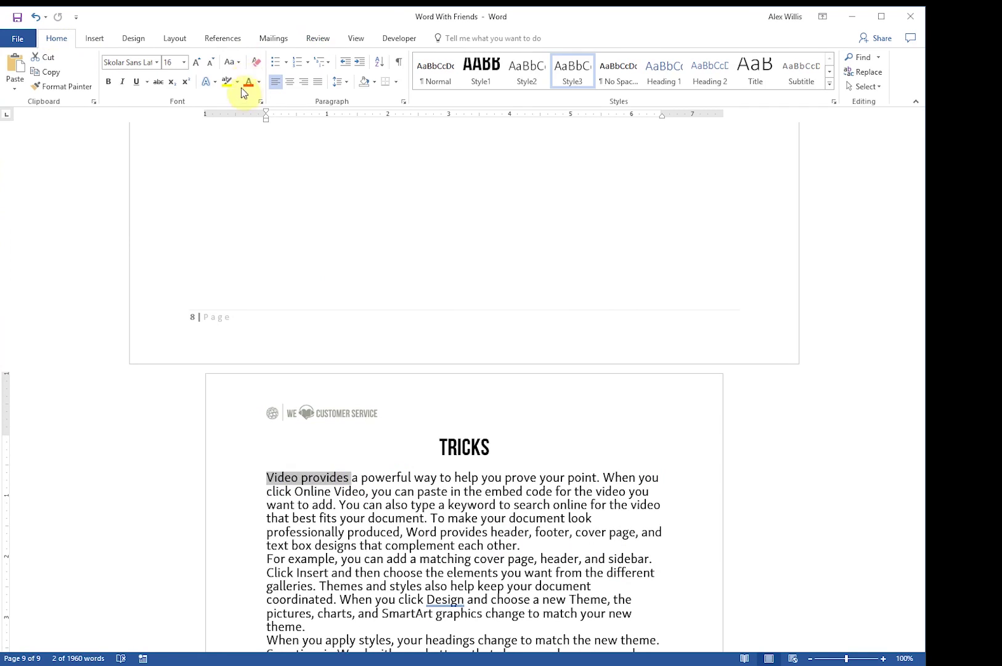
pyautogui.click(209, 82)
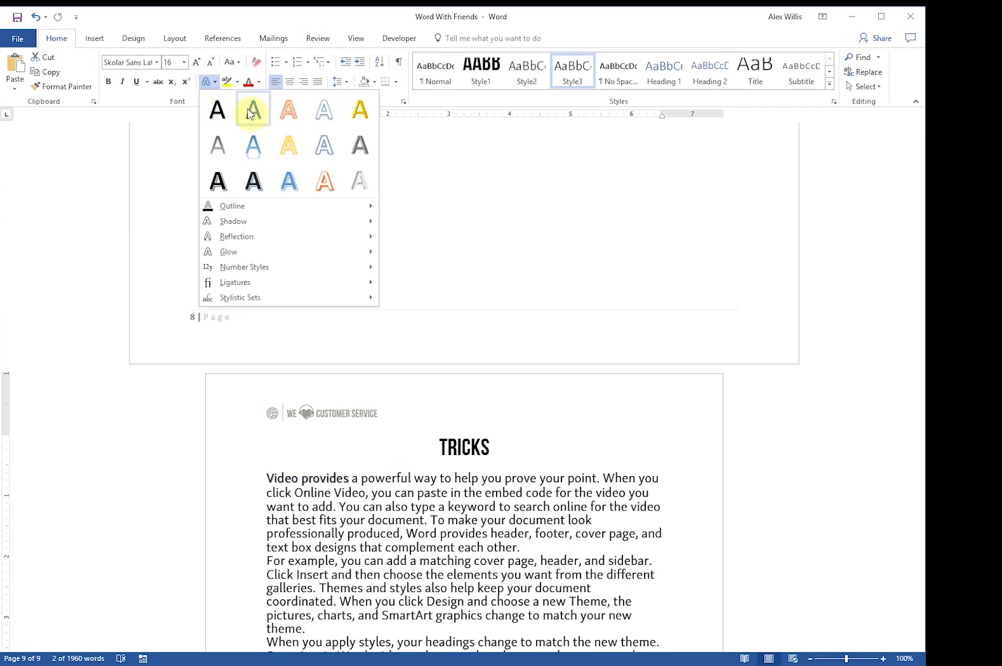
pyautogui.click(289, 146)
pyautogui.click(501, 543)
# Step: Copy the "Video provides" formatting with Format Painter onto the third paragraph's text from "appears next to it" through "the plus"
pyautogui.scroll(-6, 506, 541)
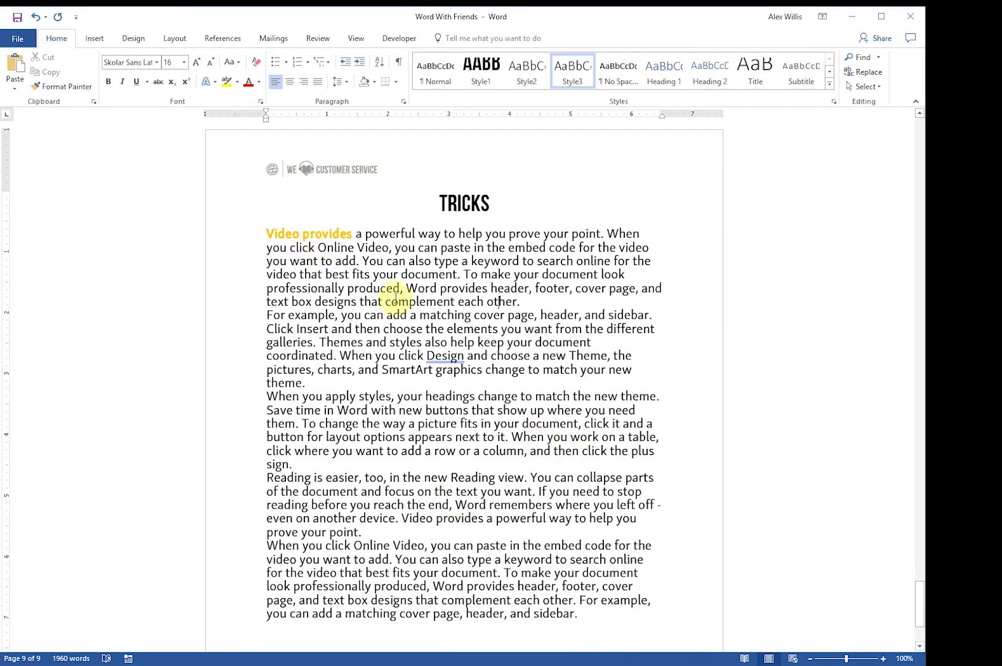
pyautogui.moveTo(350, 238); pyautogui.dragTo(274, 241)
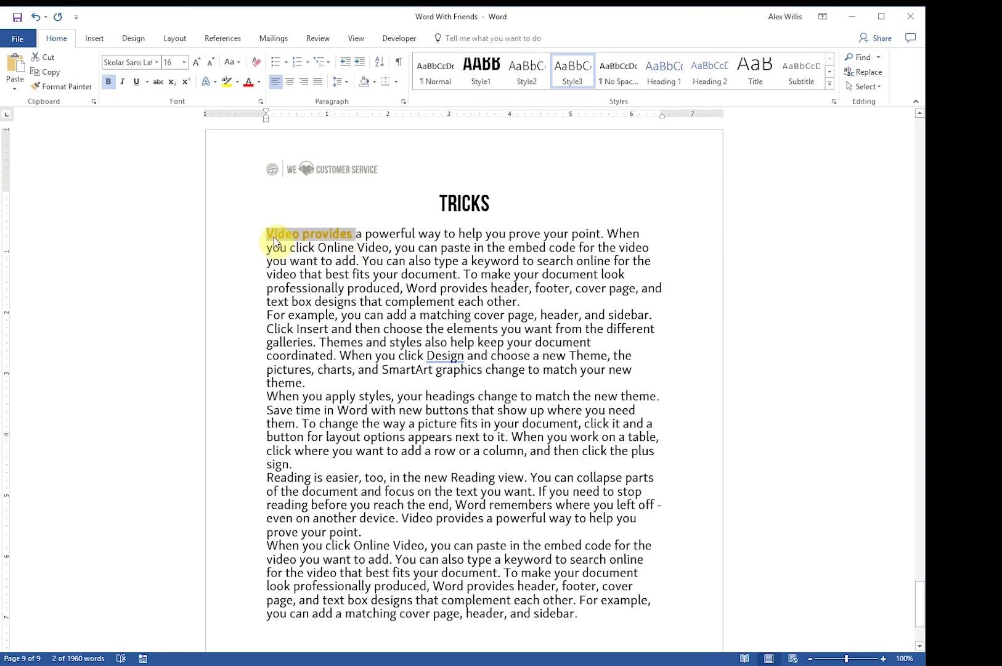
pyautogui.click(71, 87)
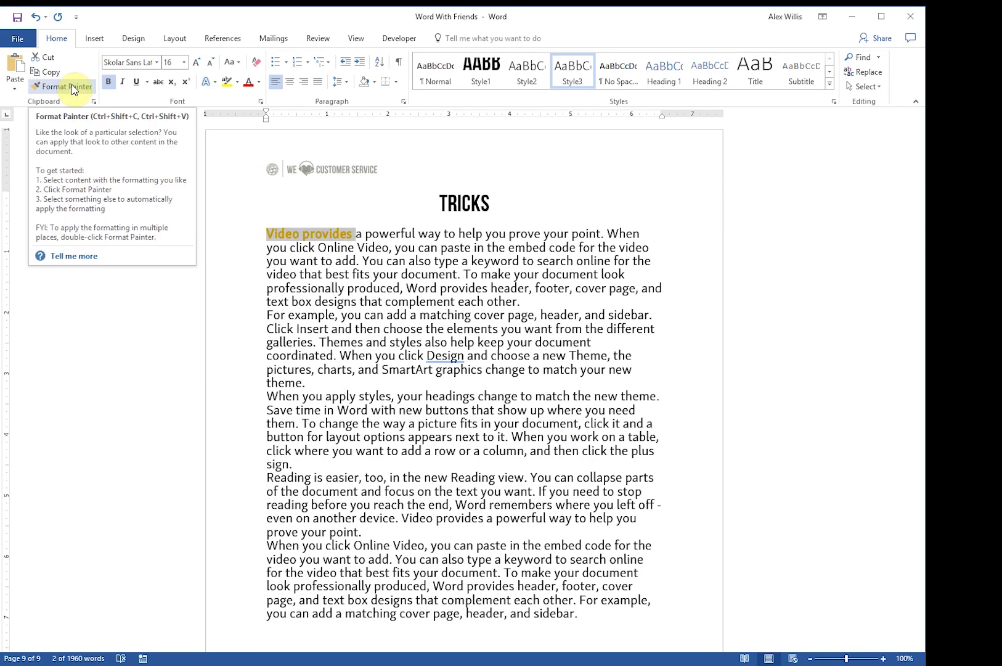
pyautogui.click(71, 87)
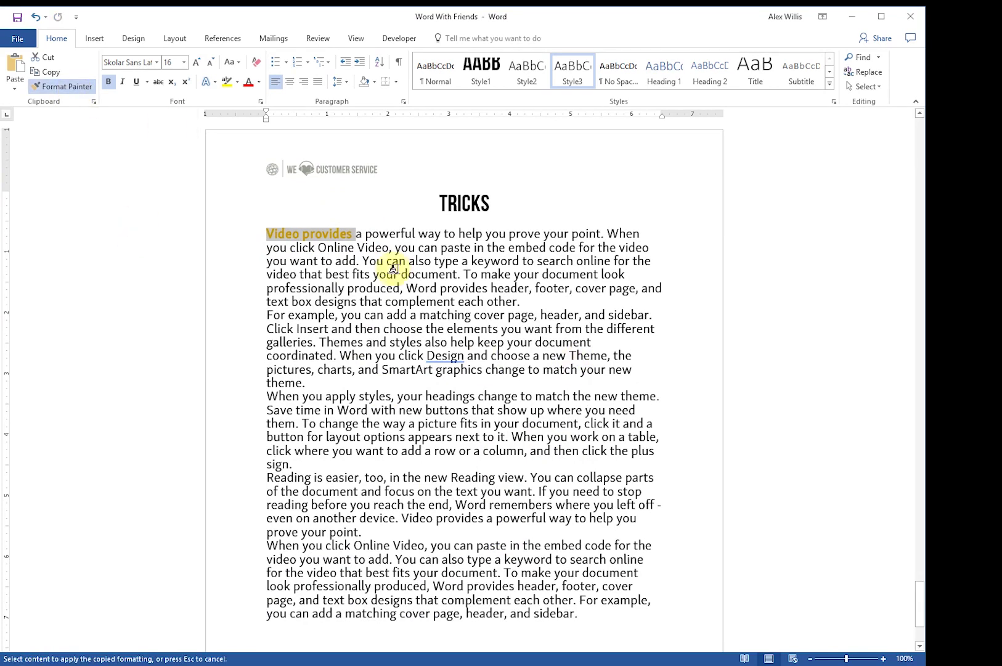
pyautogui.moveTo(653, 451)
pyautogui.mouseDown()
pyautogui.moveTo(519, 438)
pyautogui.moveTo(447, 452)
pyautogui.moveTo(437, 436)
pyautogui.moveTo(407, 436)
pyautogui.mouseUp()
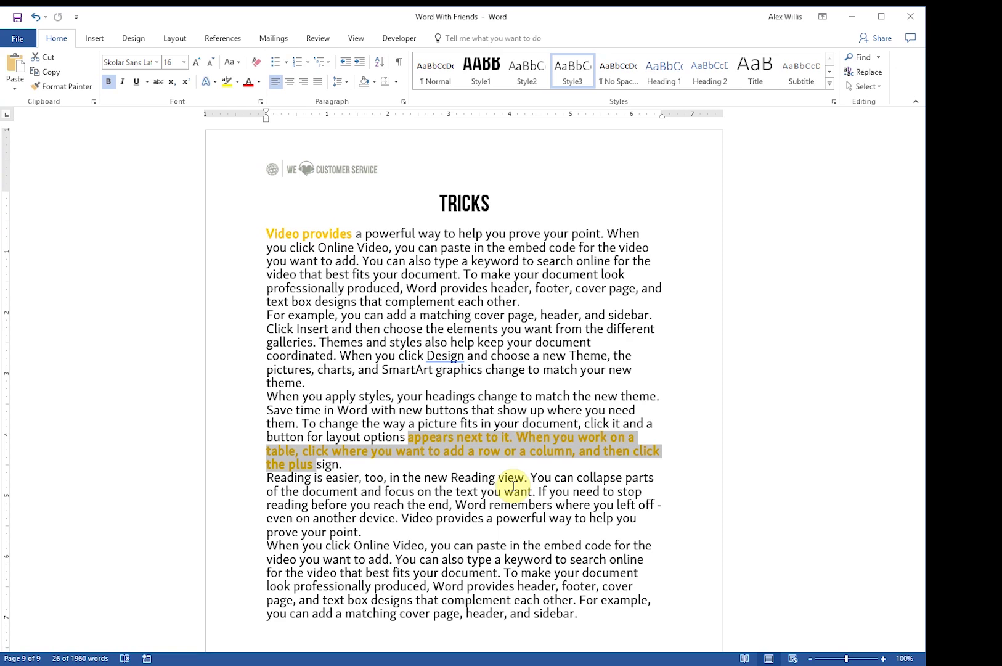
# Step: Insert a break before the heading "The Best Trips to Take with Friends" to create a blank page after the cover page
pyautogui.scroll(-4, 601, 252)
pyautogui.scroll(10, 597, 252)
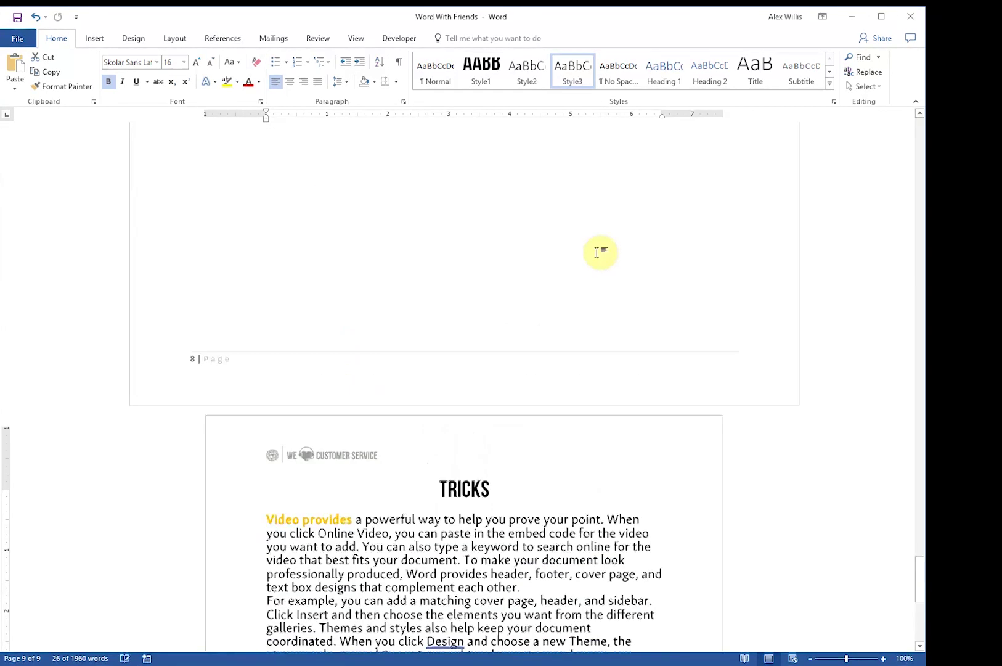
pyautogui.moveTo(924, 586); pyautogui.dragTo(918, 185)
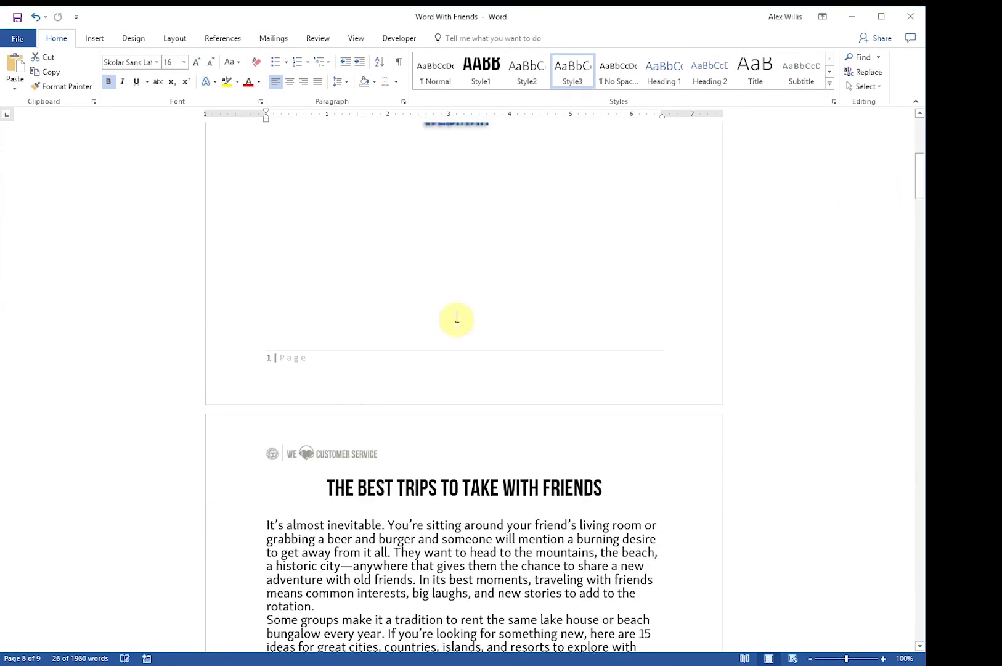
pyautogui.click(324, 490)
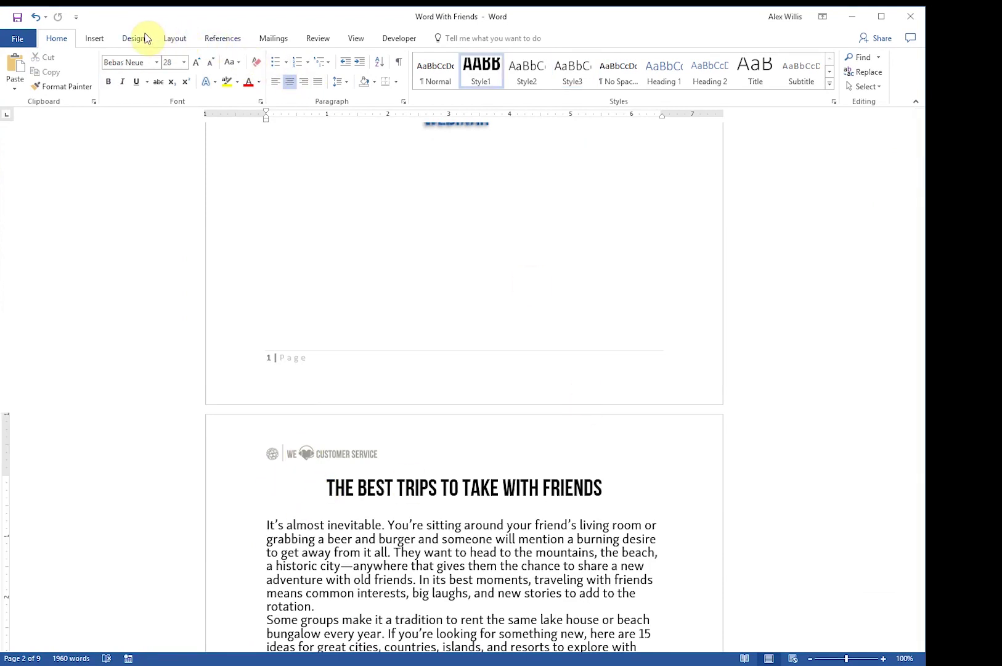
pyautogui.click(175, 40)
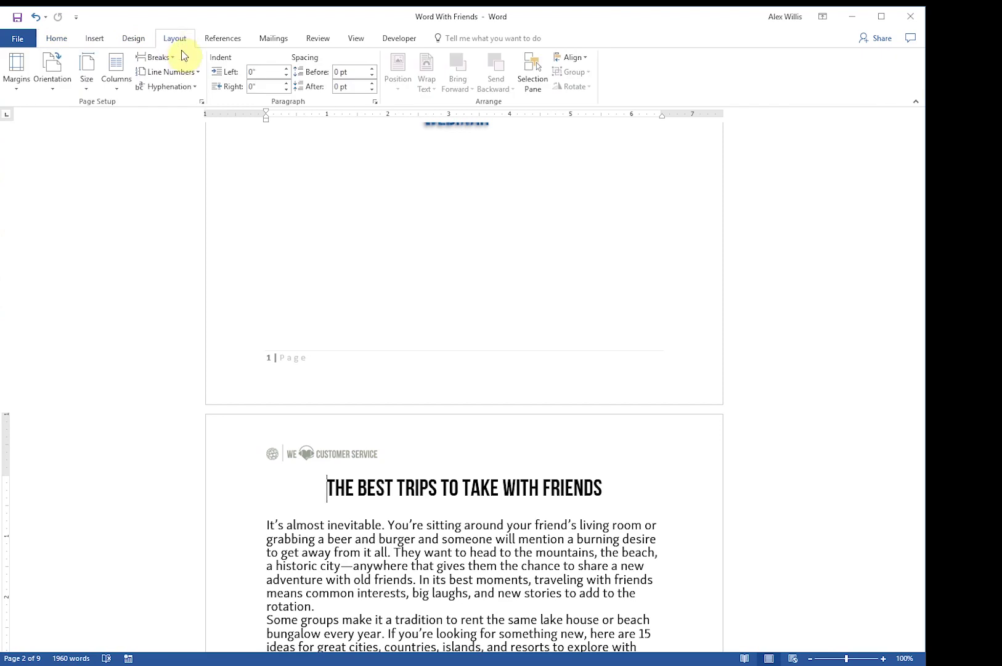
pyautogui.click(173, 57)
pyautogui.click(230, 229)
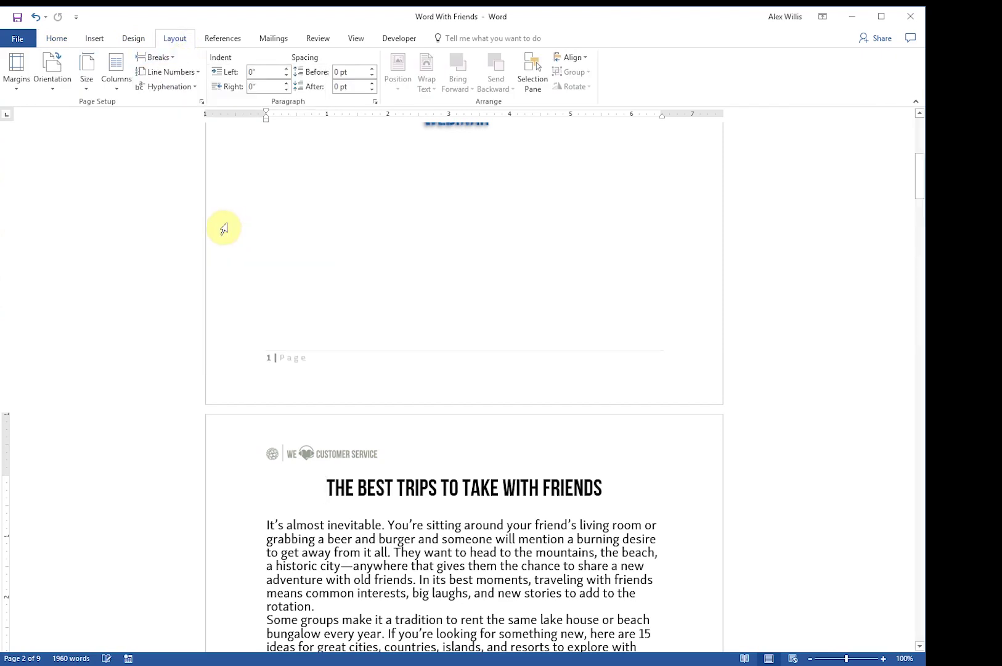
pyautogui.scroll(1, 432, 411)
pyautogui.scroll(-2, 433, 411)
# Step: Start a custom table of contents on the blank second page and clear the TOC levels of Heading 1, Heading 2 and Heading 3
pyautogui.click(315, 293)
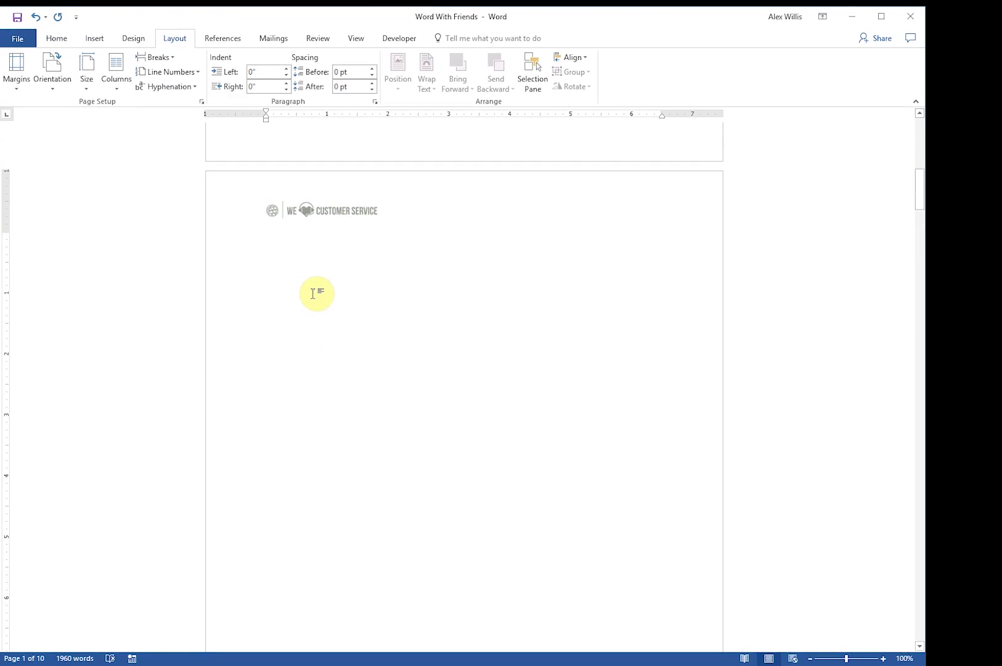
pyautogui.click(275, 256)
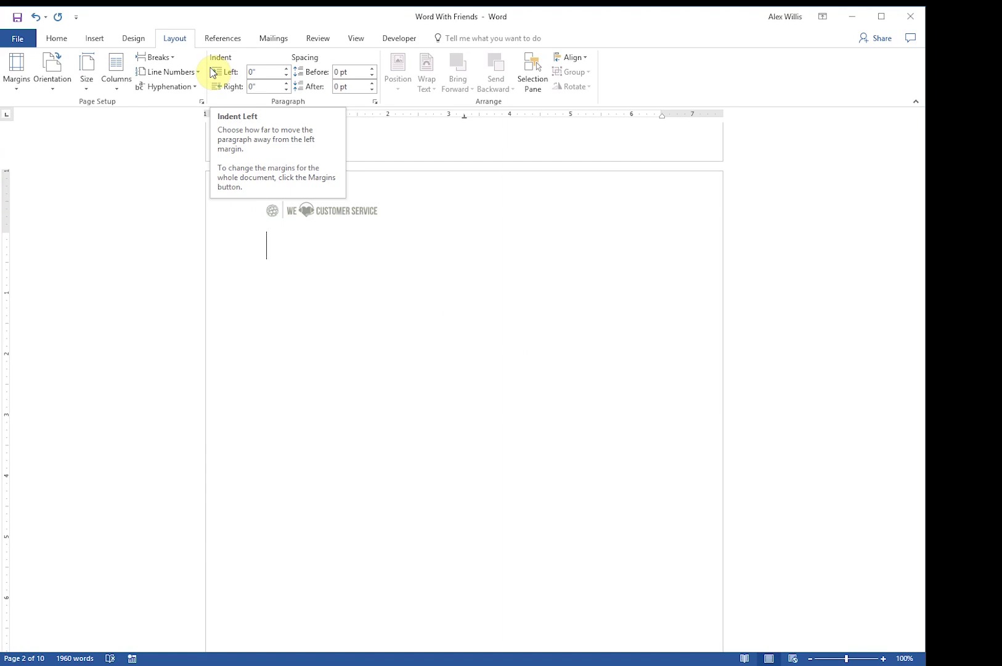
pyautogui.click(227, 44)
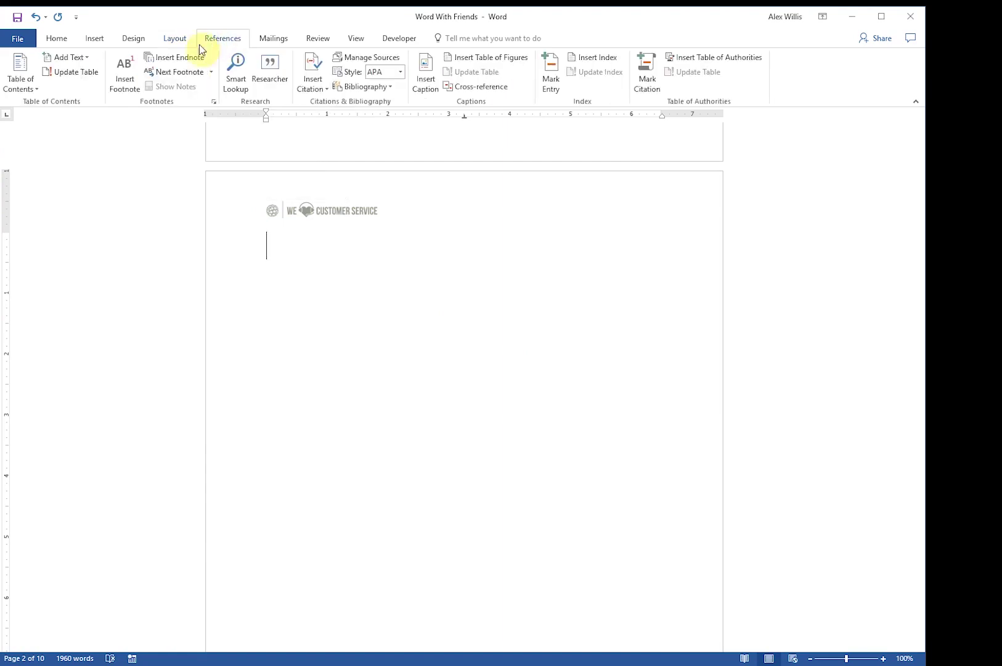
pyautogui.click(34, 81)
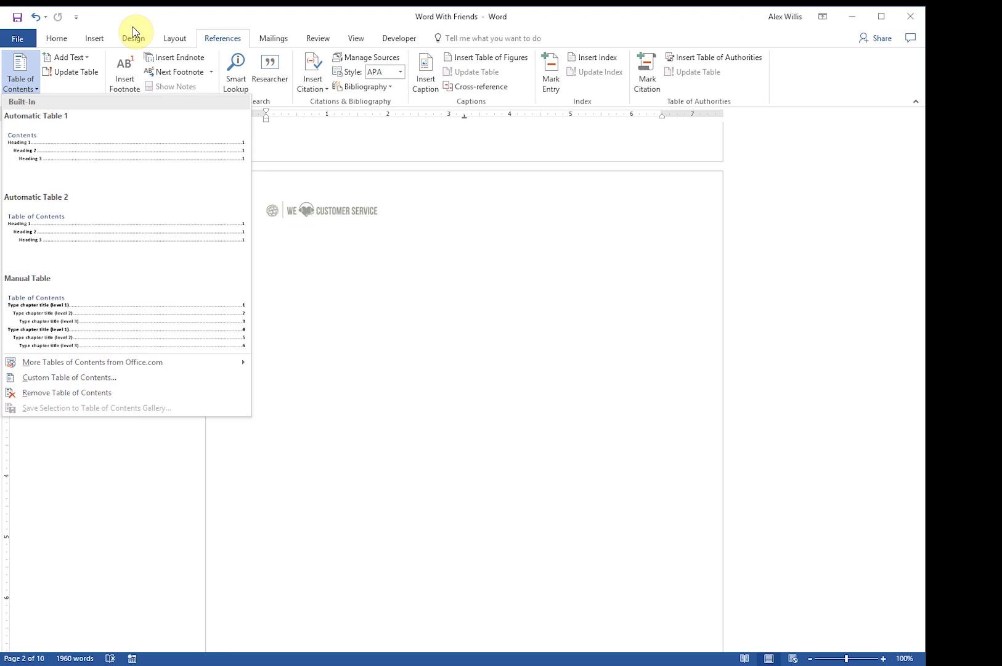
pyautogui.click(194, 378)
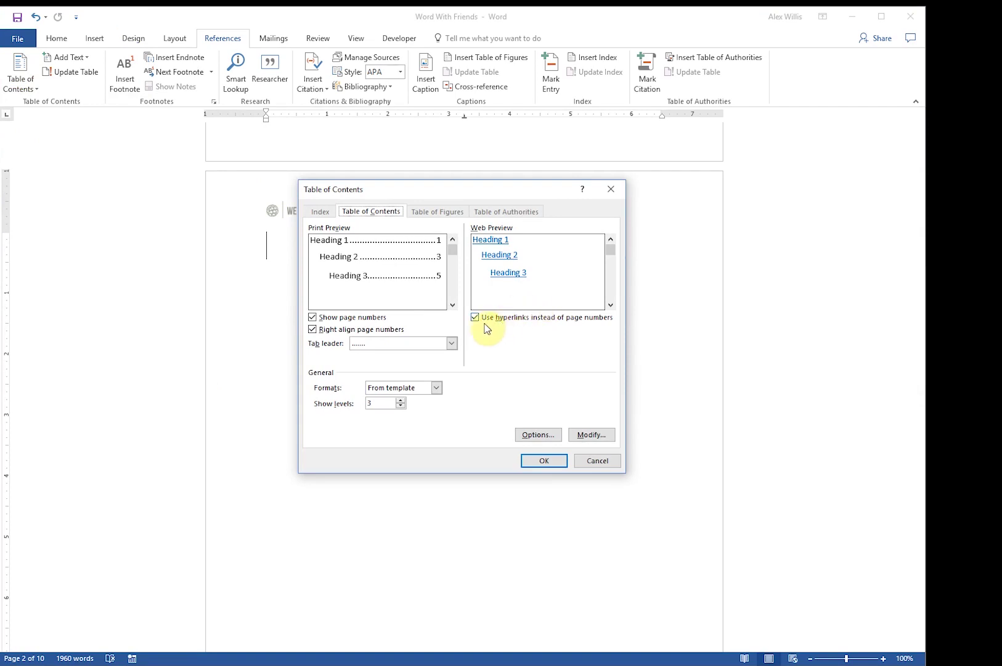
pyautogui.click(541, 435)
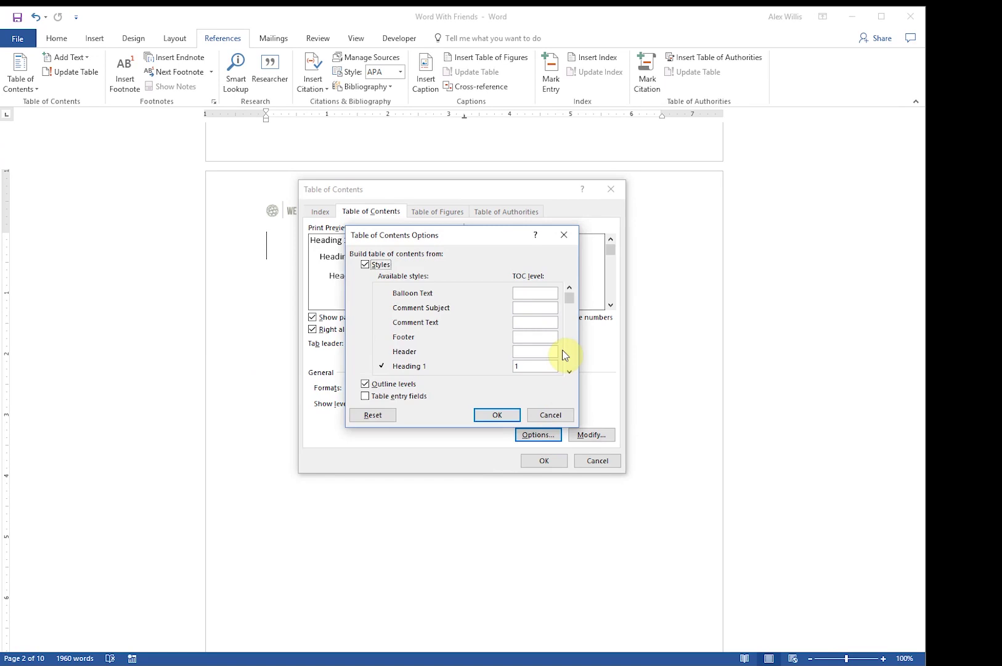
pyautogui.moveTo(569, 298); pyautogui.dragTo(568, 327)
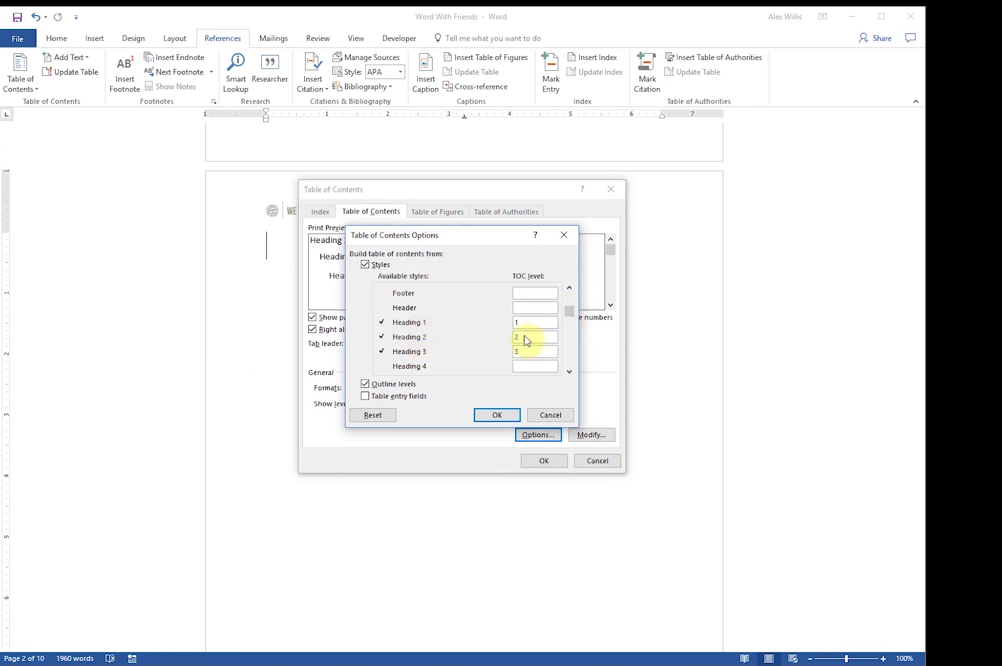
pyautogui.moveTo(521, 354); pyautogui.dragTo(566, 369)
pyautogui.press('BackSpace')
pyautogui.press('BackSpace')
pyautogui.press('BackSpace')
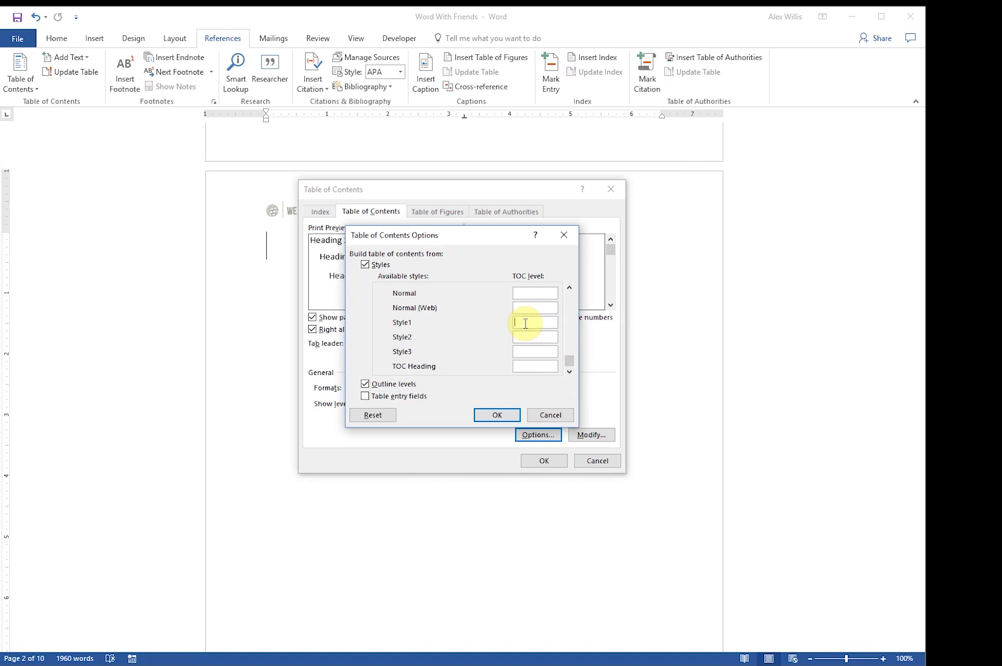
# Step: Assign TOC level 1 to Style1 and insert the table of contents
pyautogui.write('1')
pyautogui.click(494, 414)
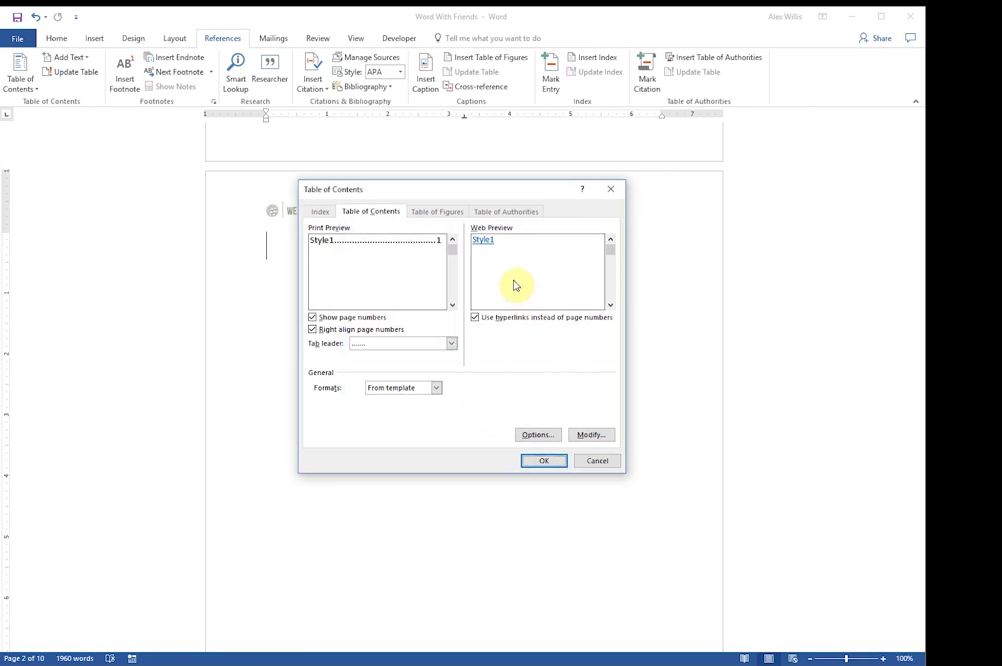
pyautogui.click(544, 462)
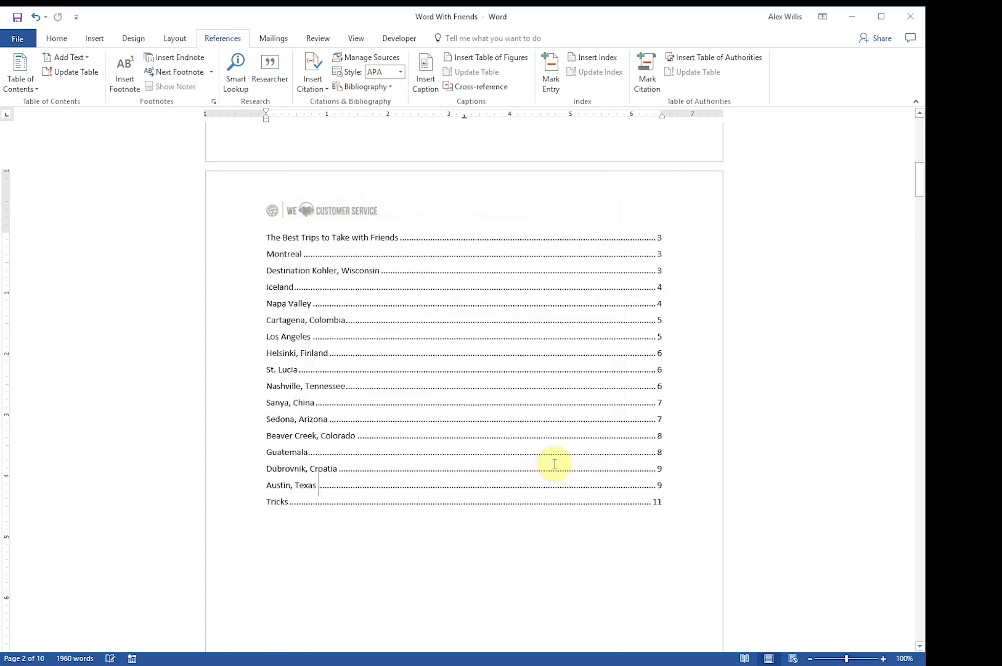
# Step: Follow the Los Angeles entry in the table of contents to its section, and return to the cover page
pyautogui.scroll(3, 365, 269)
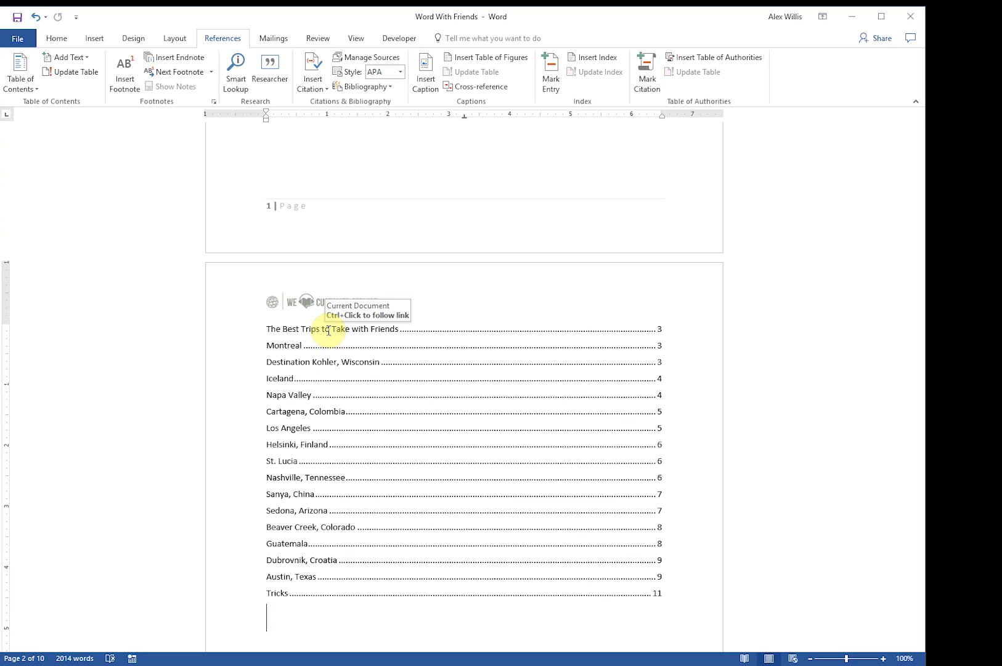
pyautogui.keyDown('ctrl'); pyautogui.click(294, 428); pyautogui.keyUp('ctrl')
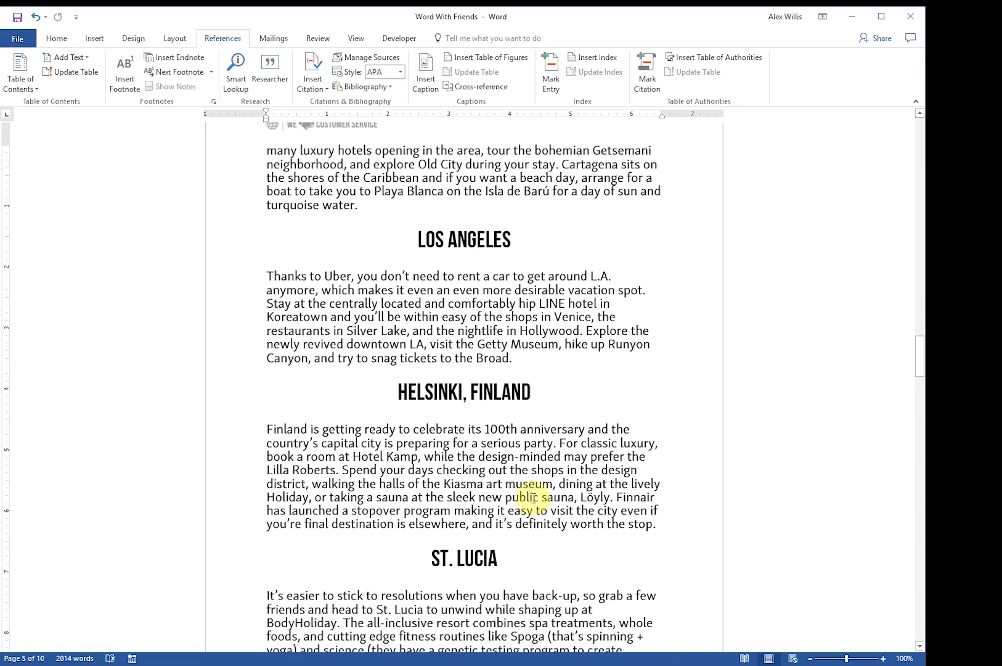
pyautogui.scroll(-2, 547, 517)
pyautogui.scroll(2, 547, 520)
pyautogui.scroll(20, 546, 519)
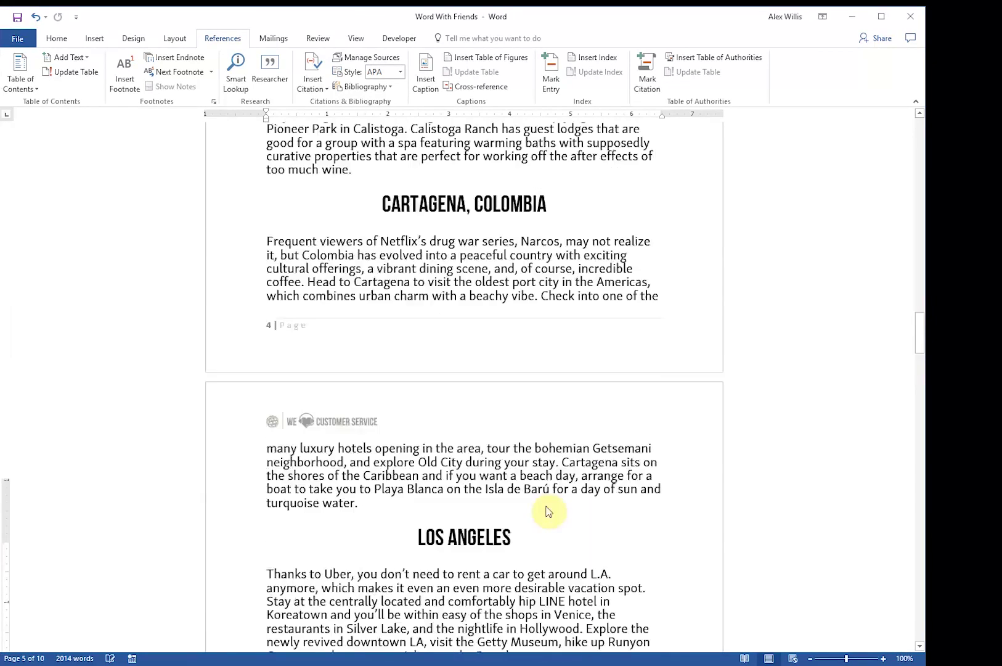
pyautogui.moveTo(918, 312); pyautogui.dragTo(914, 156)
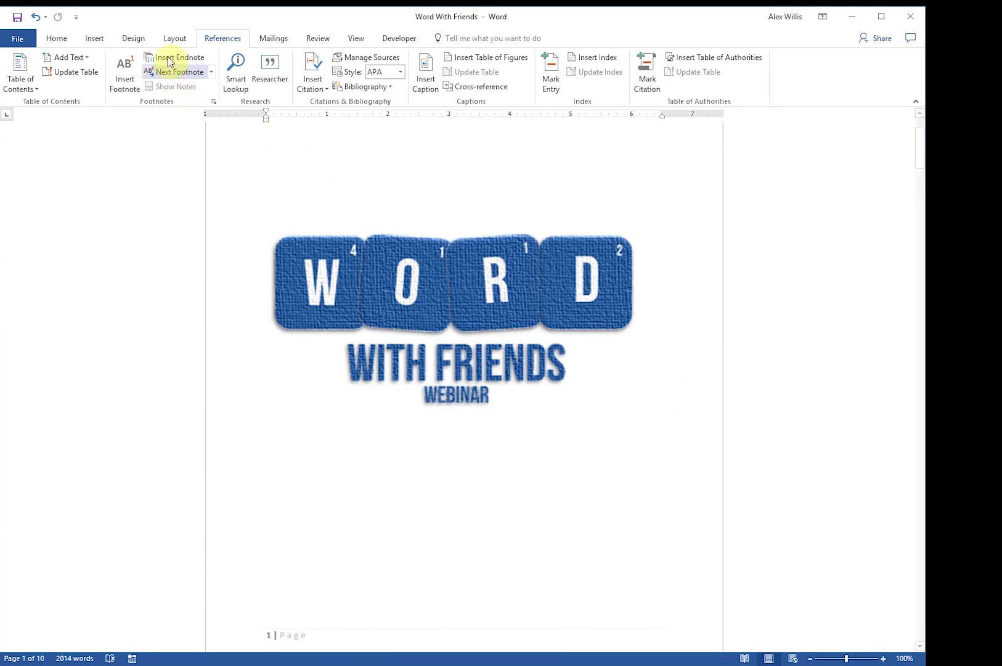
# Step: Examine the preset watermarks and the custom watermark settings without applying any
pyautogui.click(134, 39)
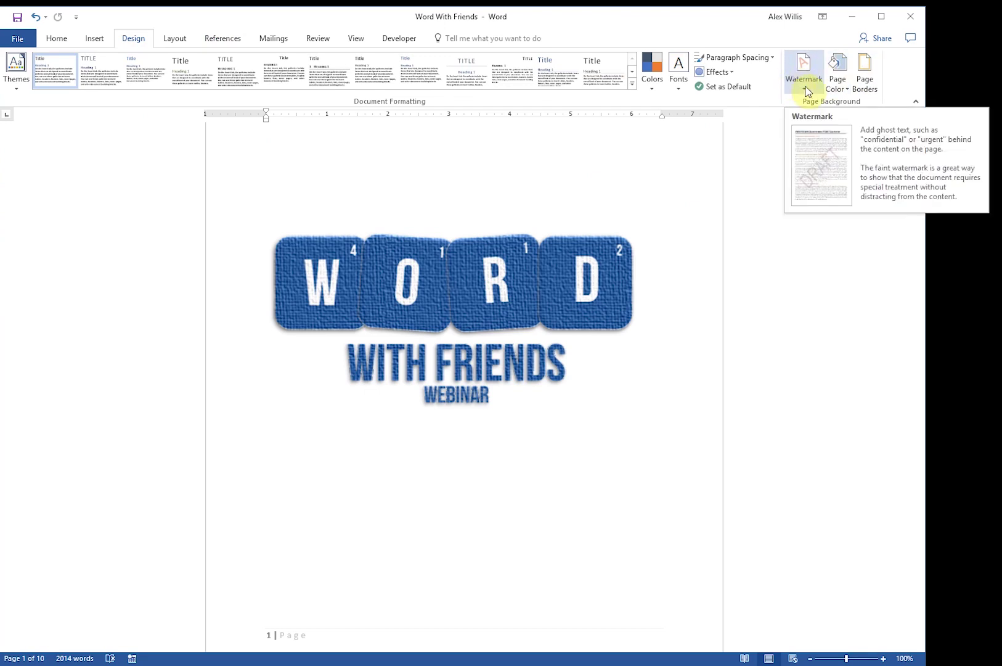
pyautogui.scroll(-3, 714, 212)
pyautogui.scroll(-5, 719, 246)
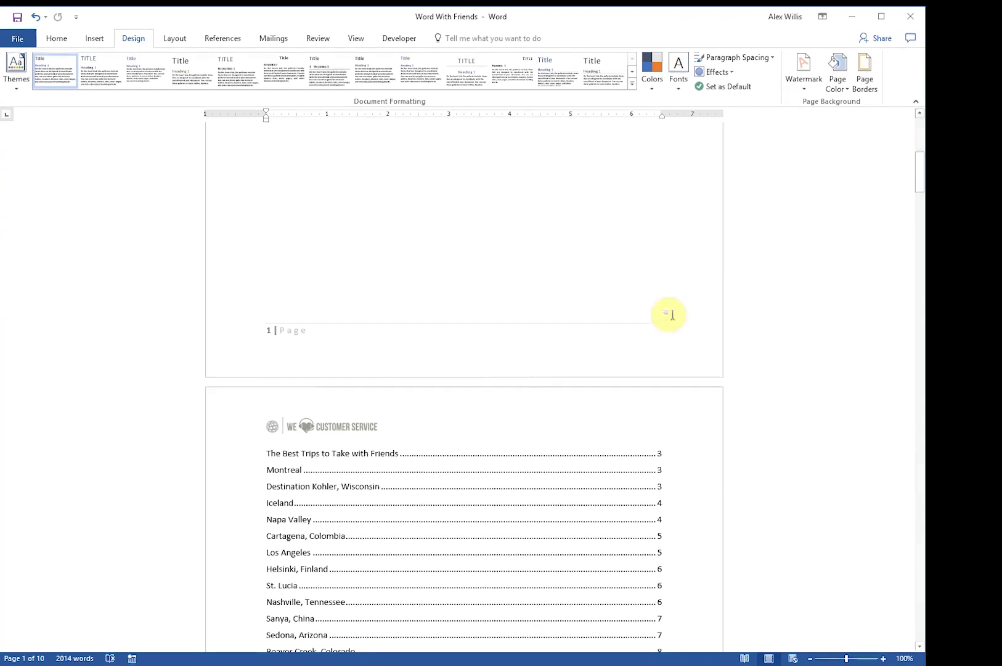
pyautogui.scroll(3, 512, 365)
pyautogui.scroll(4, 511, 365)
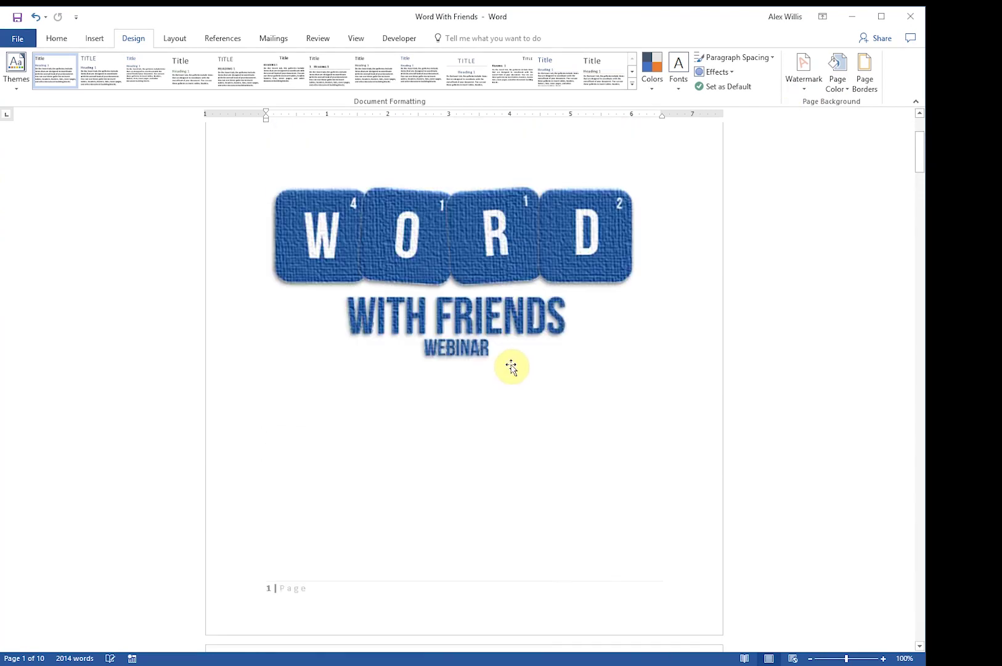
pyautogui.click(811, 88)
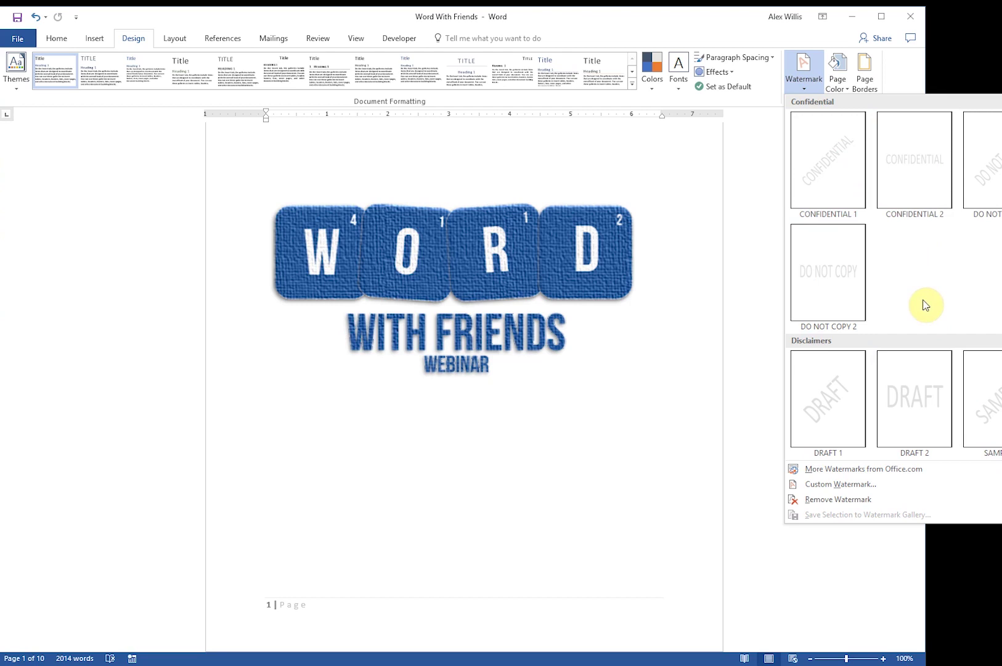
pyautogui.click(857, 484)
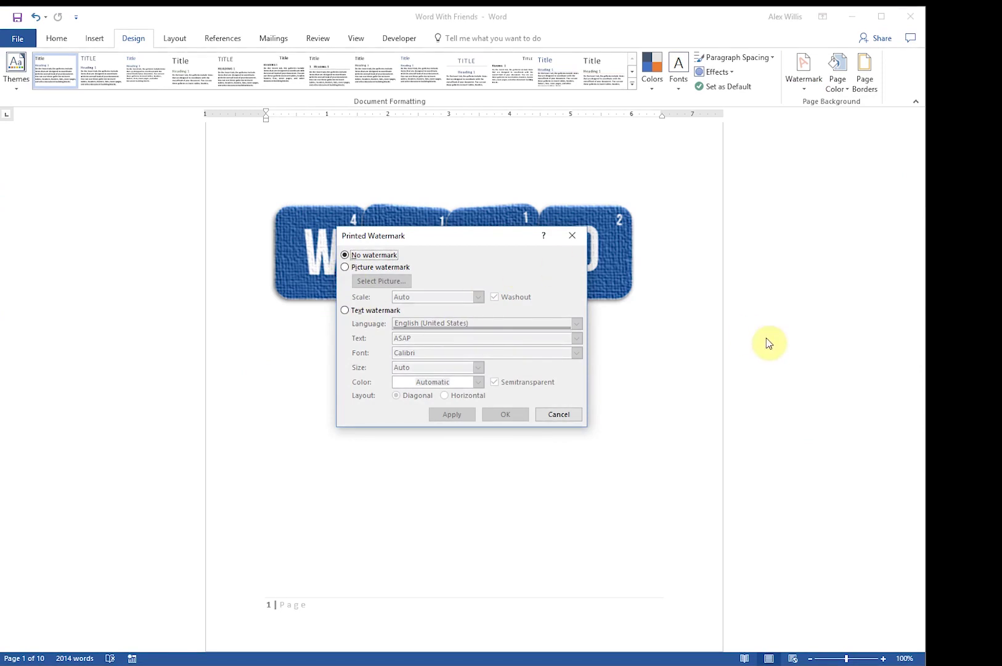
pyautogui.click(553, 417)
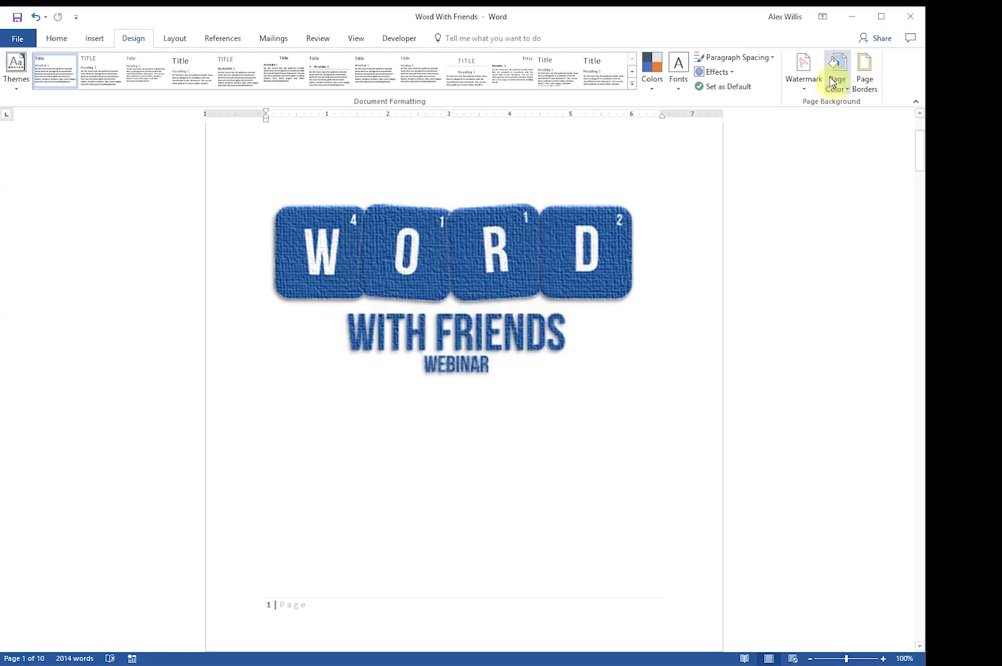
# Step: Apply the preset CONFIDENTIAL 1 watermark to the document and check it on the pages
pyautogui.click(810, 89)
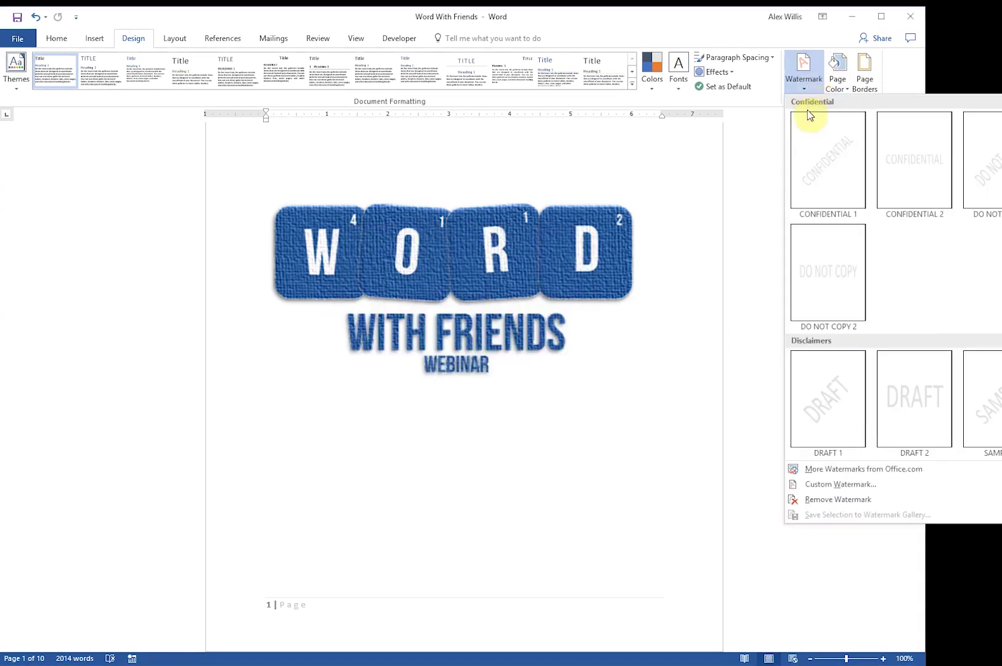
pyautogui.click(819, 158)
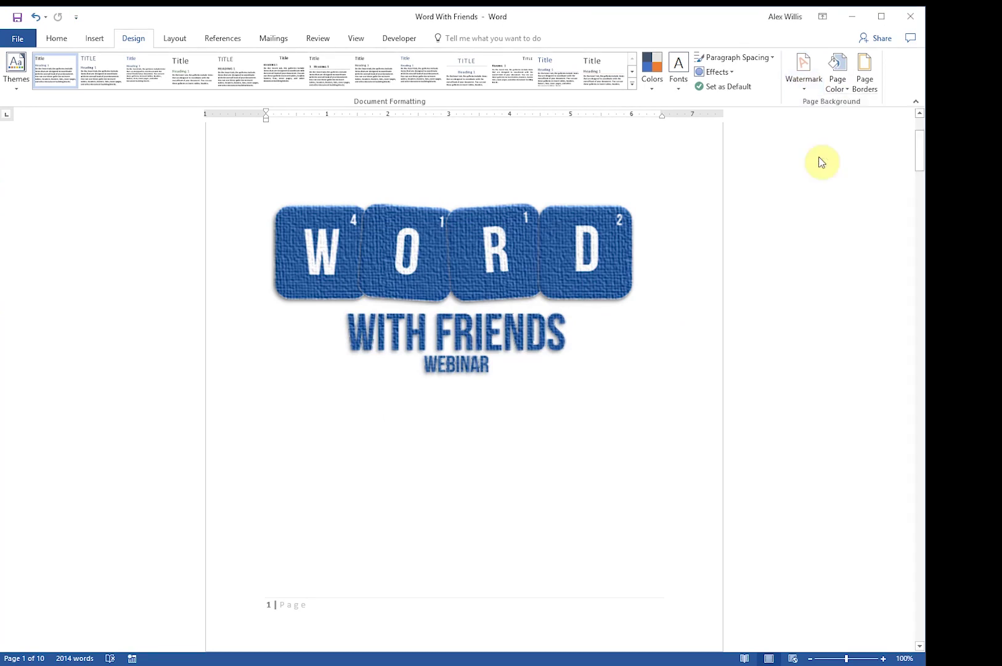
pyautogui.scroll(-5, 557, 349)
pyautogui.scroll(-5, 564, 345)
pyautogui.scroll(10, 559, 505)
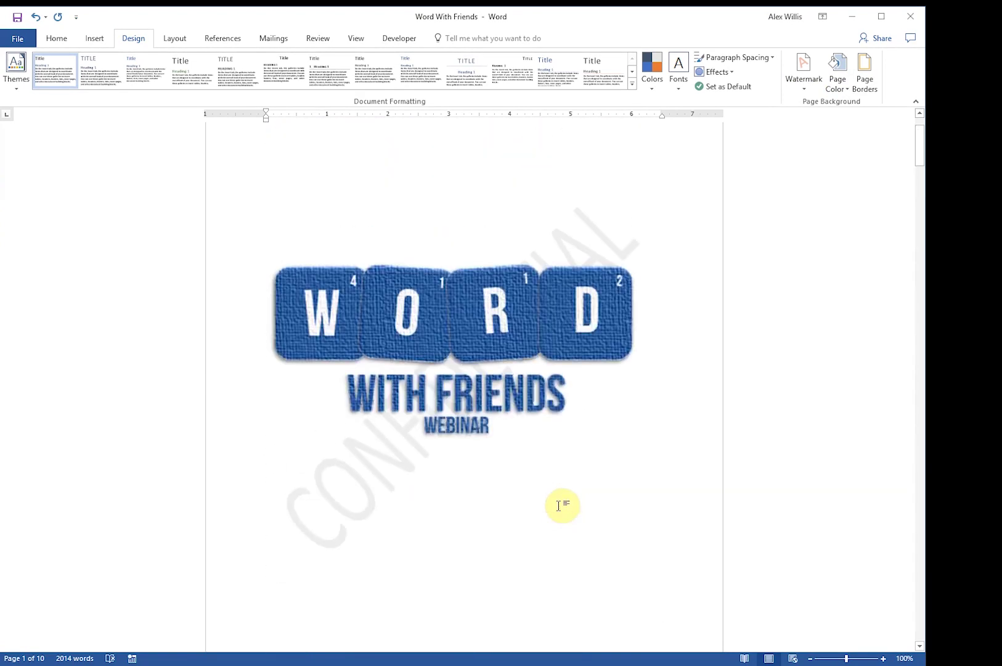